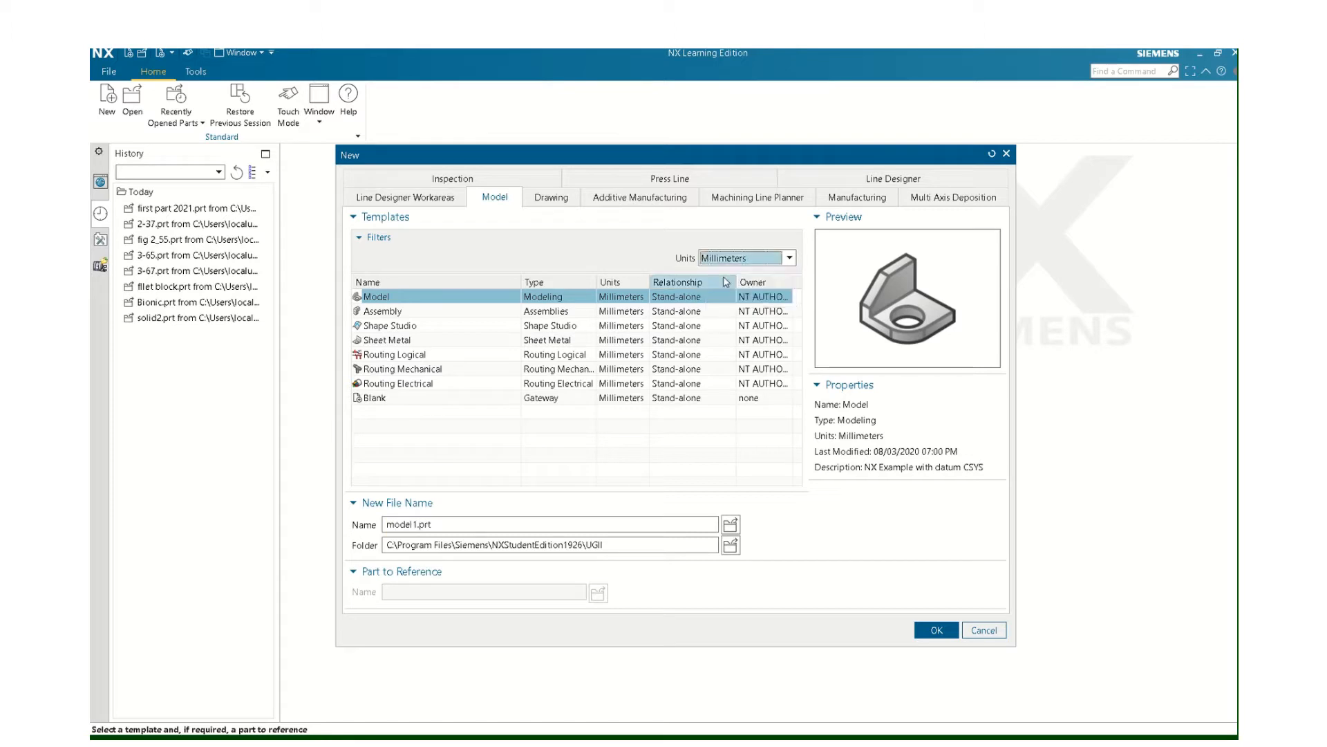
Create a new millimetre part from the Model template and start a sketch on the vertical YZ datum plane.
{"action": "left_click", "coordinate": [934, 635]}
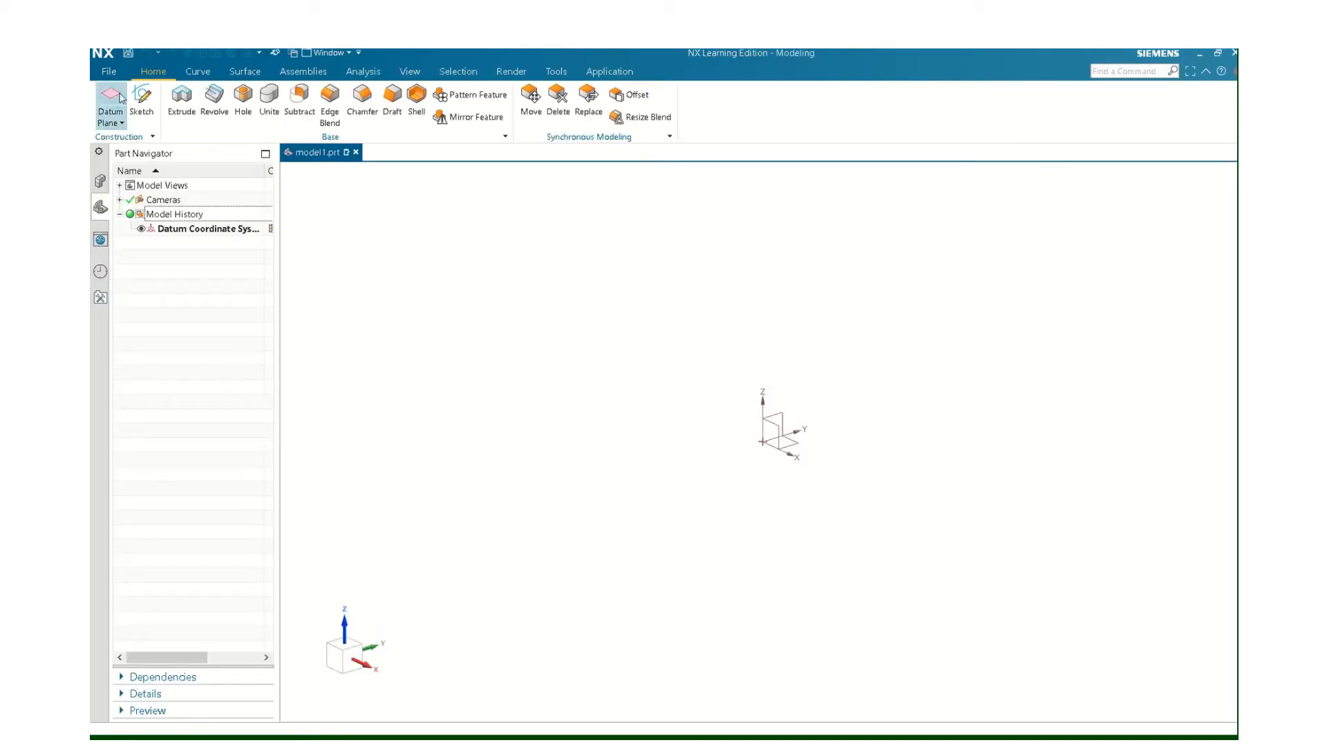
{"action": "left_click", "coordinate": [142, 97]}
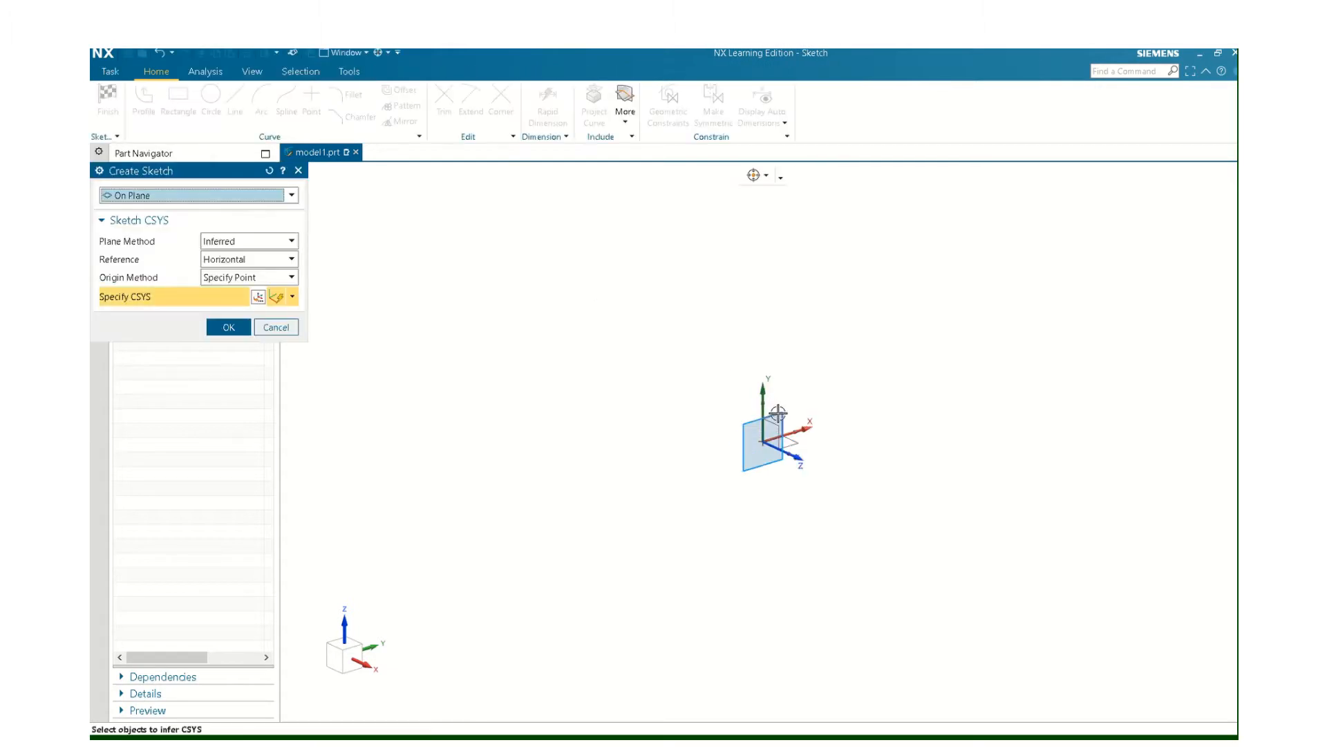
{"action": "left_click", "coordinate": [249, 327]}
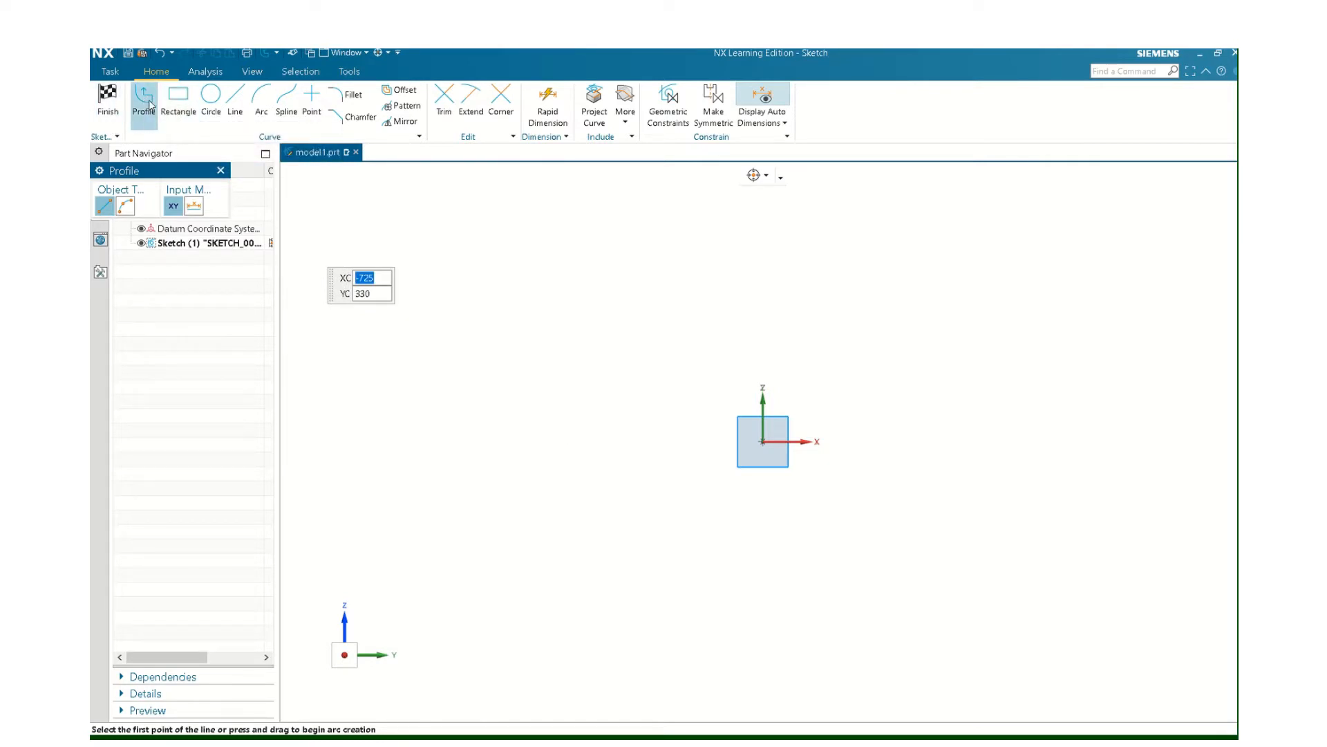
Start a profile at the sketch origin with an 80 mm horizontal base line and a 10 mm vertical line upward.
{"action": "left_click", "coordinate": [761, 441]}
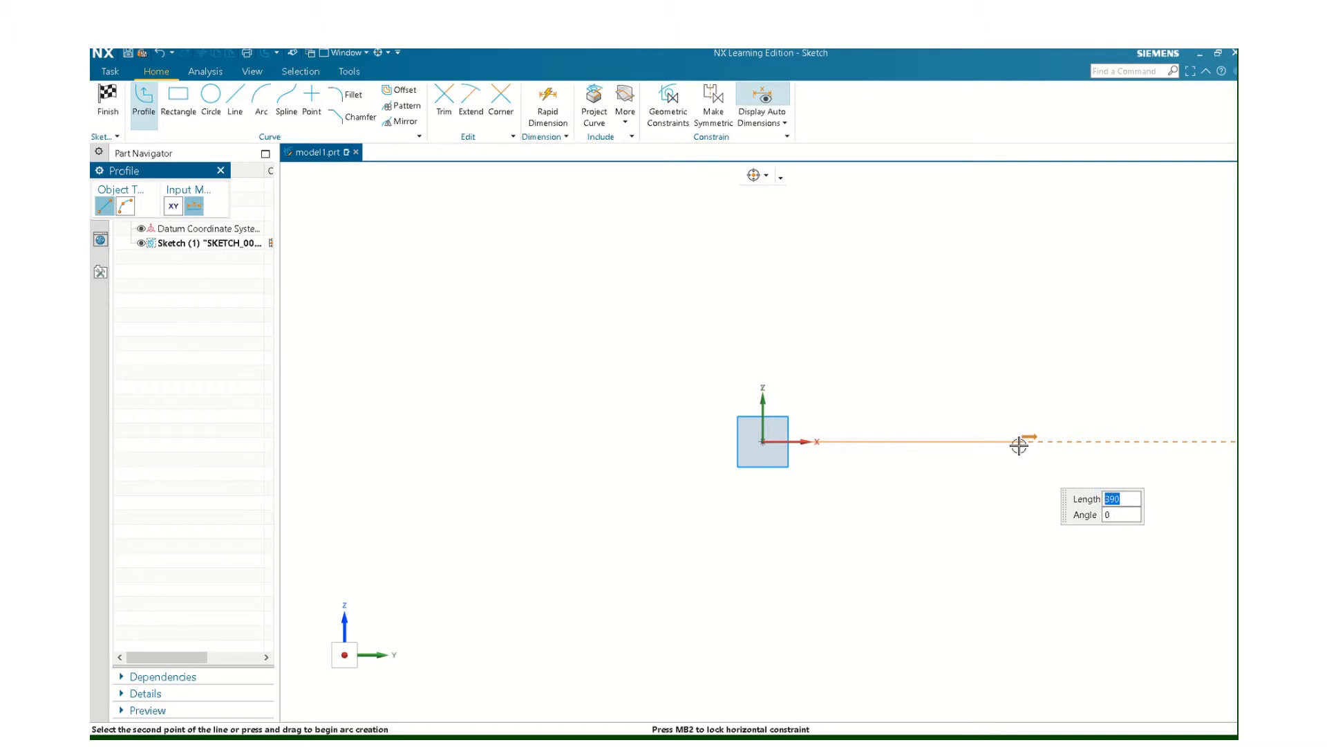
{"action": "type", "text": "80"}
{"action": "key", "text": "Tab"}
{"action": "key", "text": "Return"}
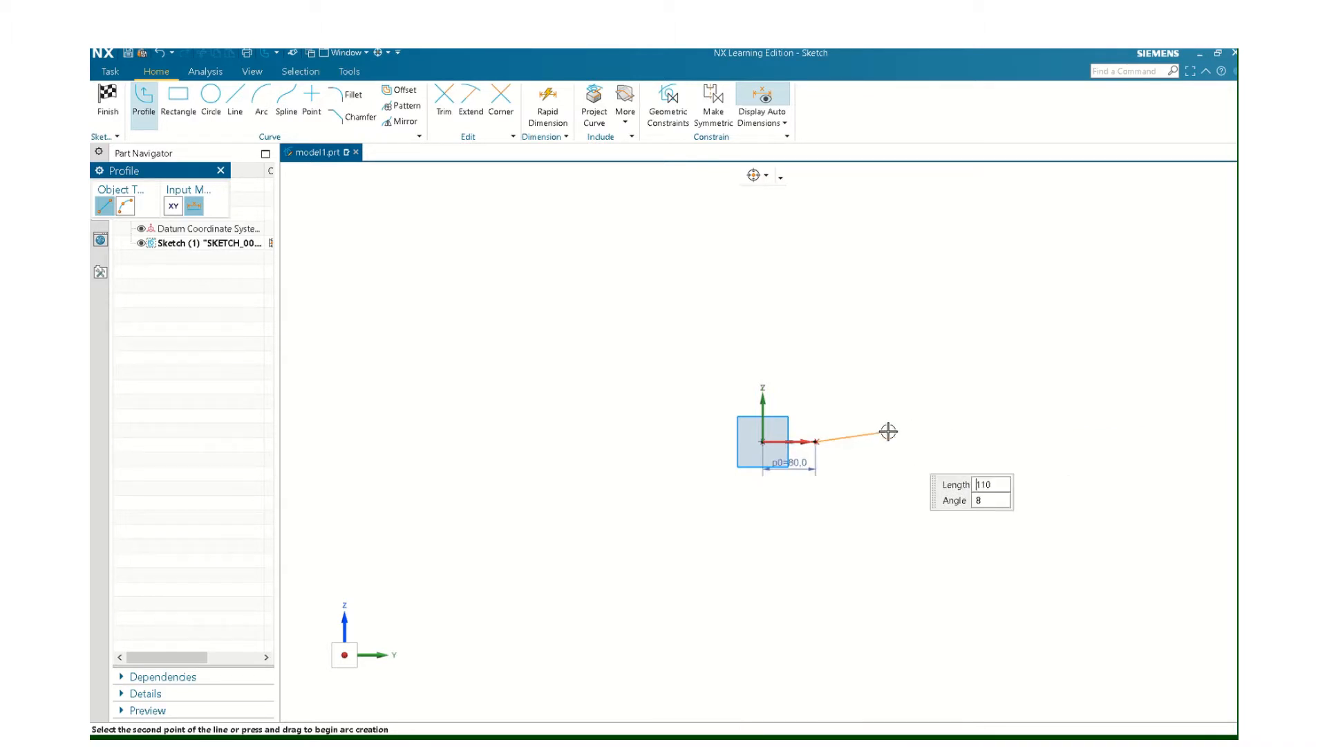
{"action": "scroll", "coordinate": [798, 434], "scroll_direction": "up", "scroll_amount": 5}
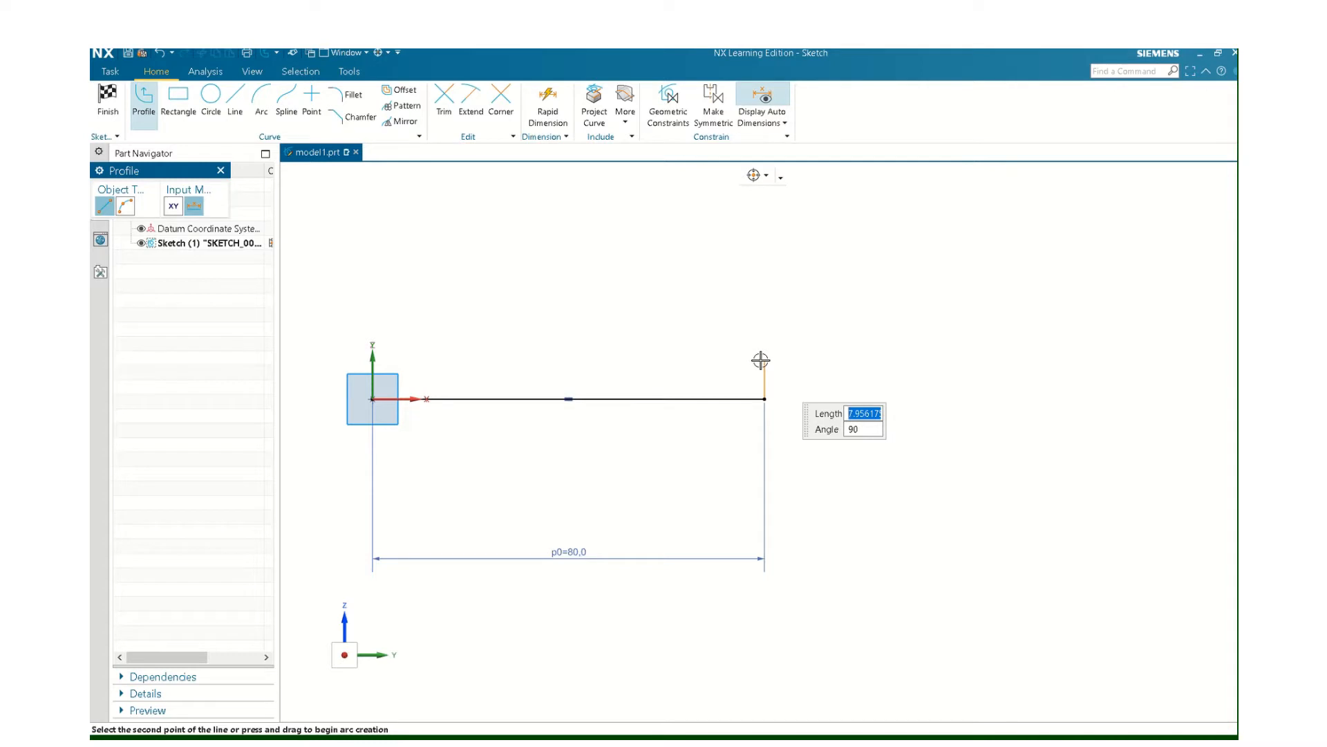
{"action": "type", "text": "10"}
{"action": "left_click", "coordinate": [772, 350]}
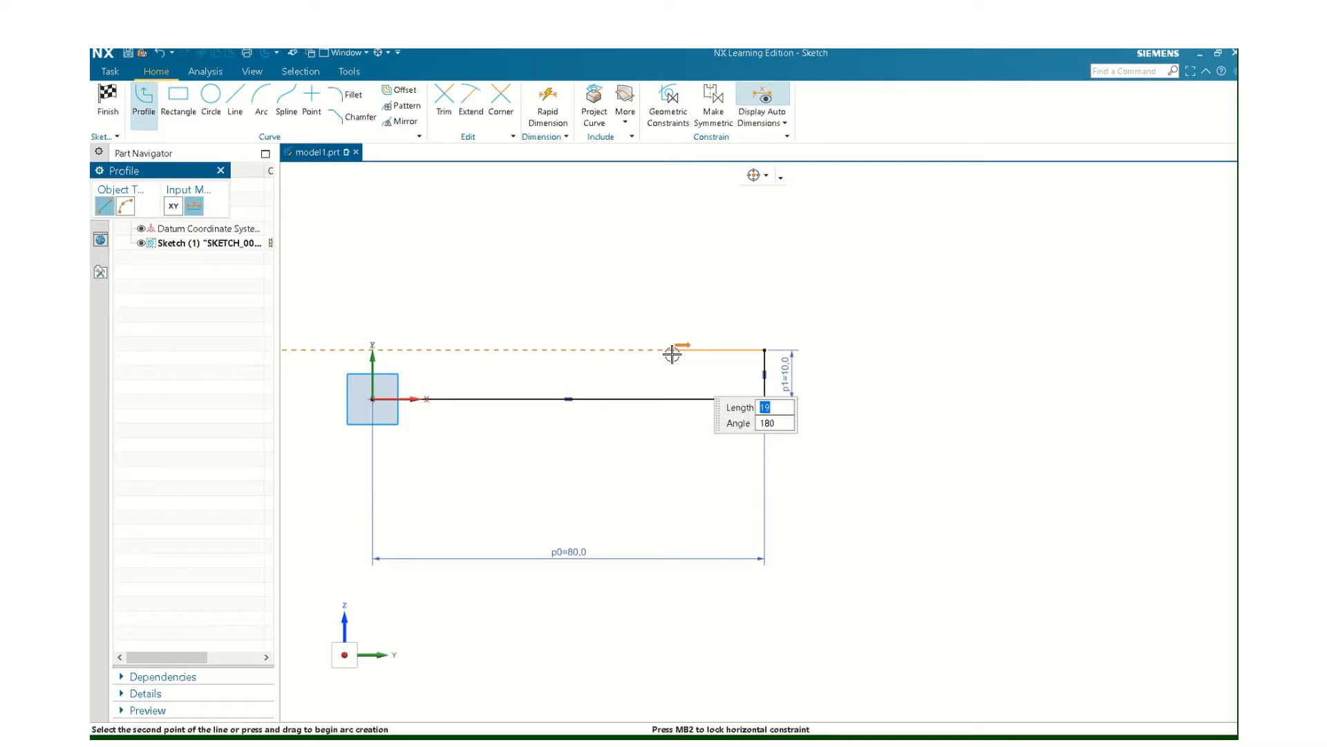
Continue the profile around the right-hand notch: 15 mm inward, 30 mm up and 15 mm back outward.
{"action": "left_click", "coordinate": [683, 351]}
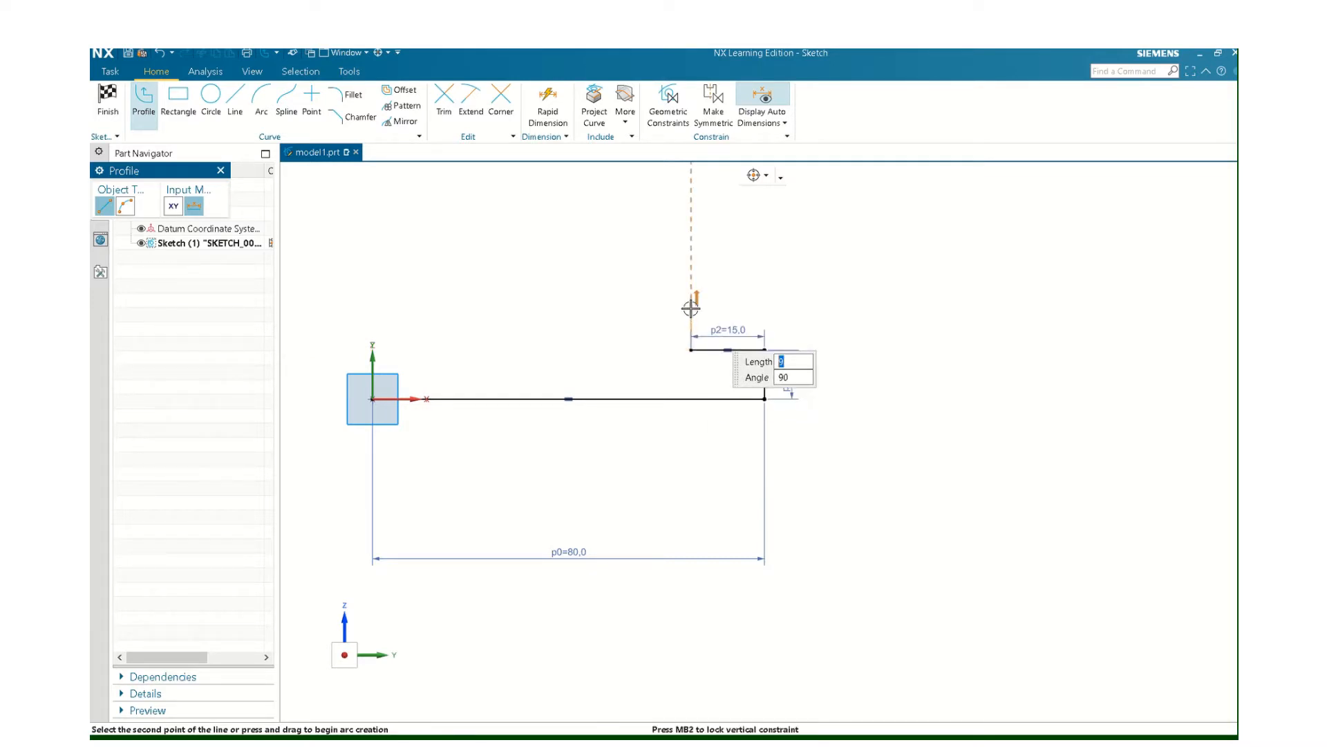
{"action": "type", "text": "3"}
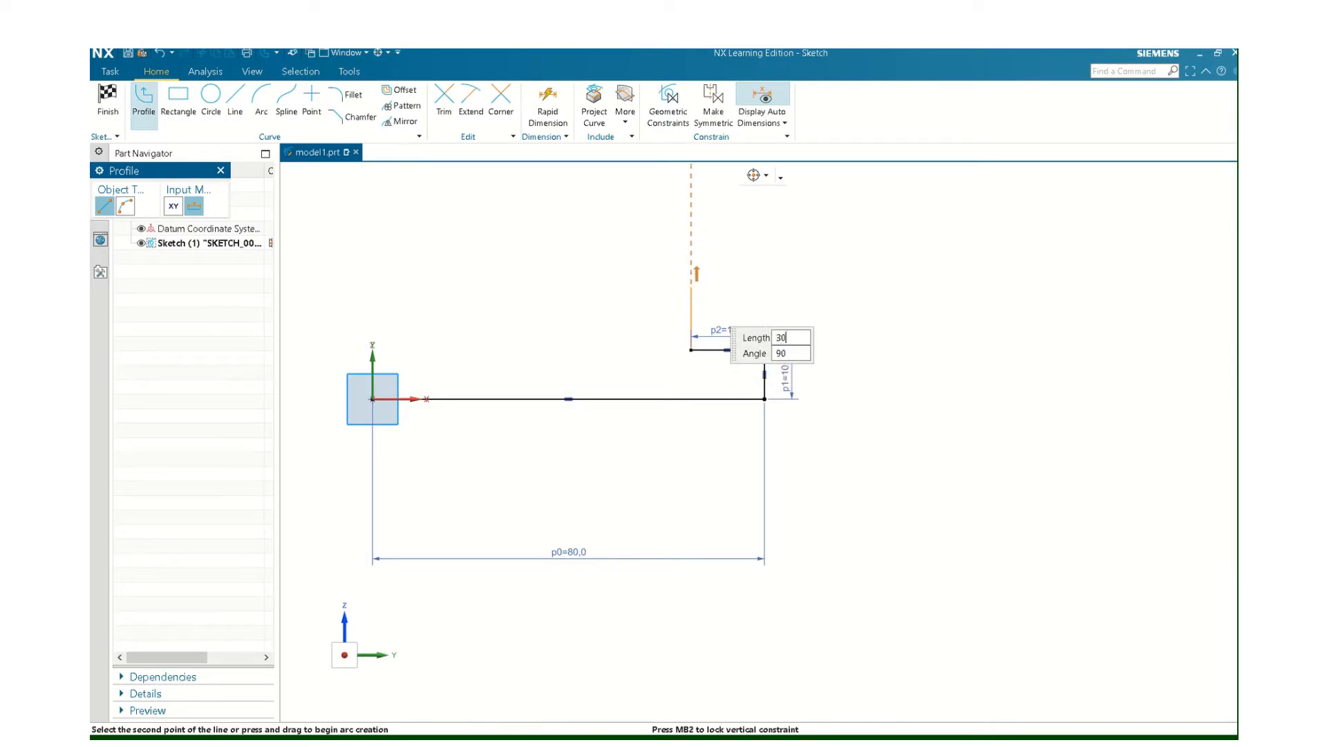
{"action": "type", "text": "0"}
{"action": "key", "text": "Return"}
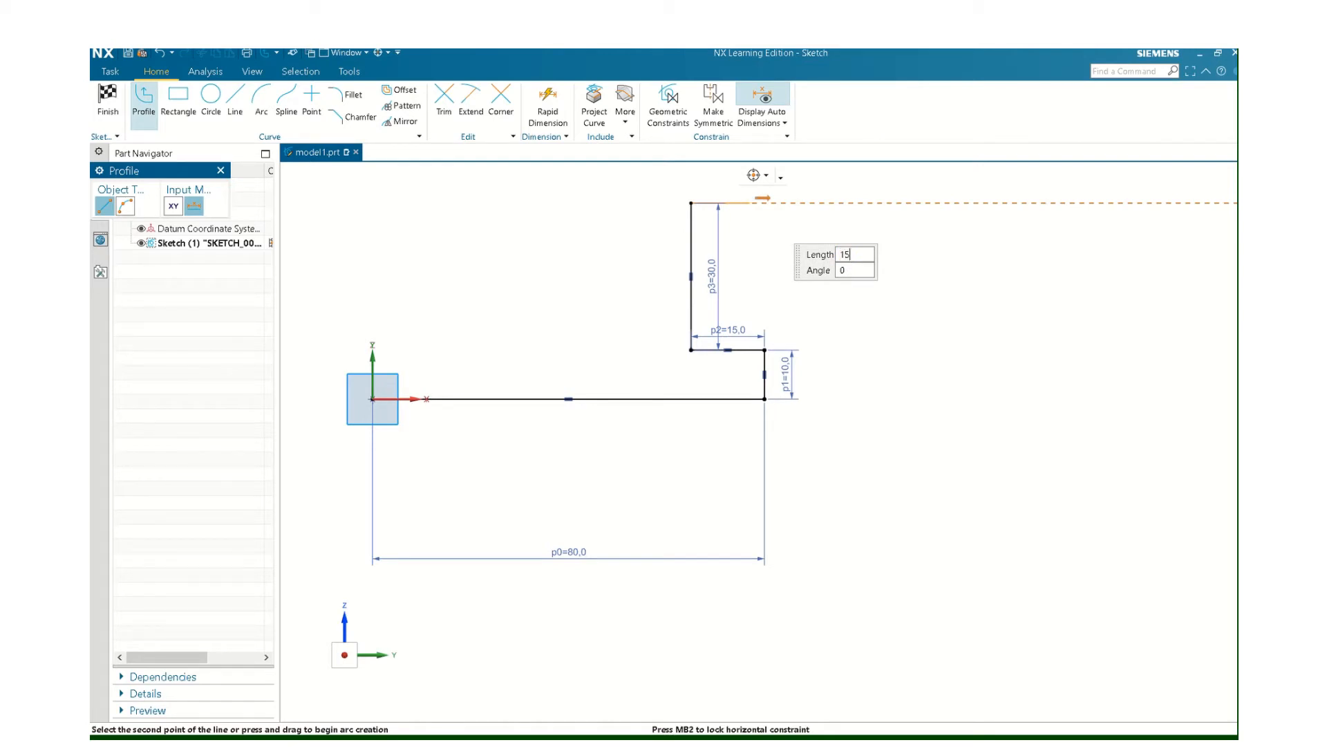
{"action": "type", "text": "15"}
{"action": "key", "text": "Return"}
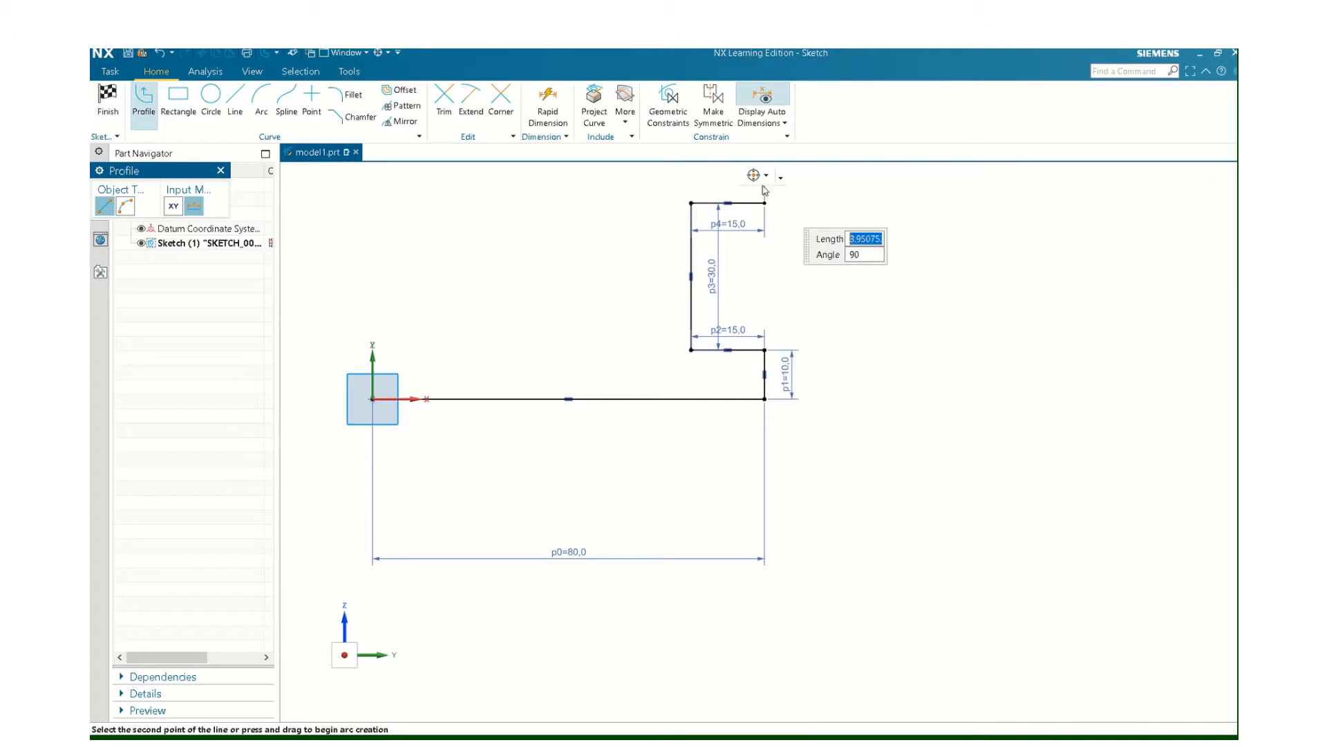
Continue the profile with a 10 mm vertical line upward and an 80 mm horizontal top edge running back to the left.
{"action": "scroll", "coordinate": [765, 197], "scroll_direction": "up", "scroll_amount": 2}
{"action": "scroll", "coordinate": [765, 201], "scroll_direction": "down", "scroll_amount": 4}
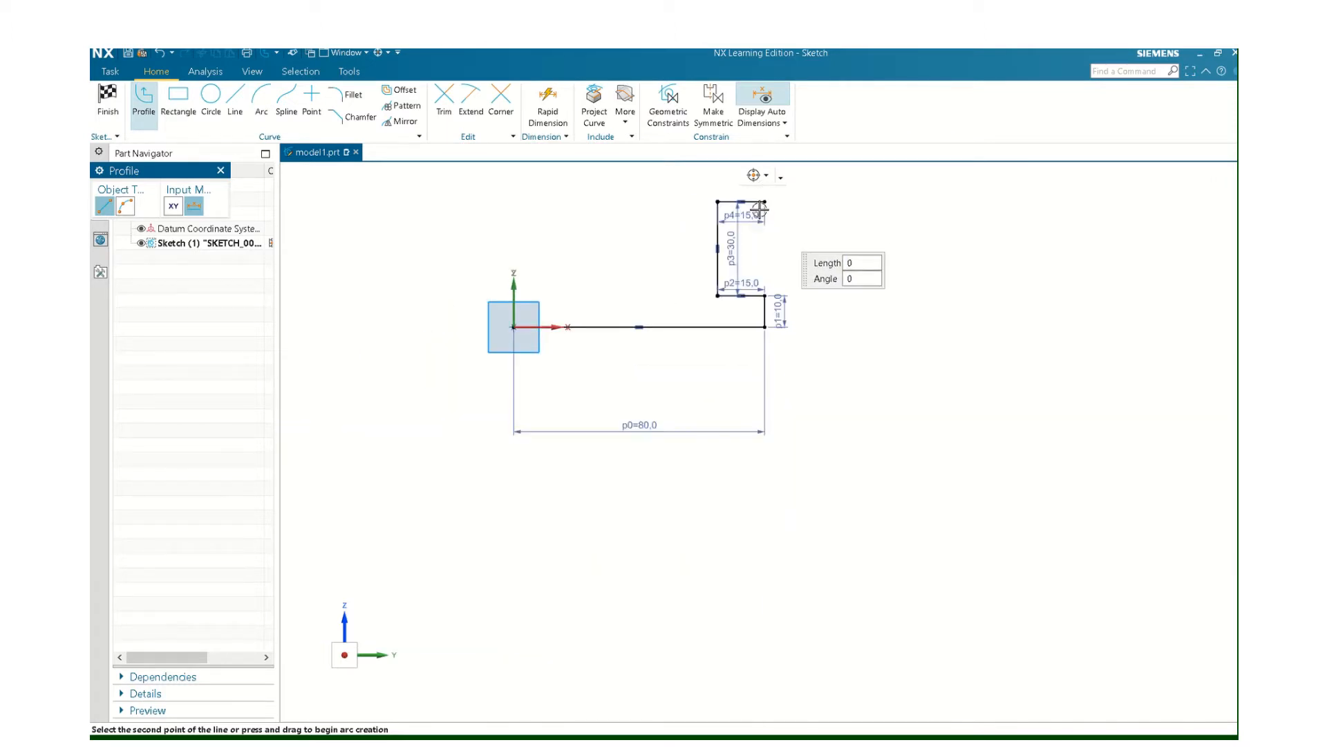
{"action": "middle_click_drag", "start_coordinate": [765, 243], "coordinate": [756, 405], "text": "shift"}
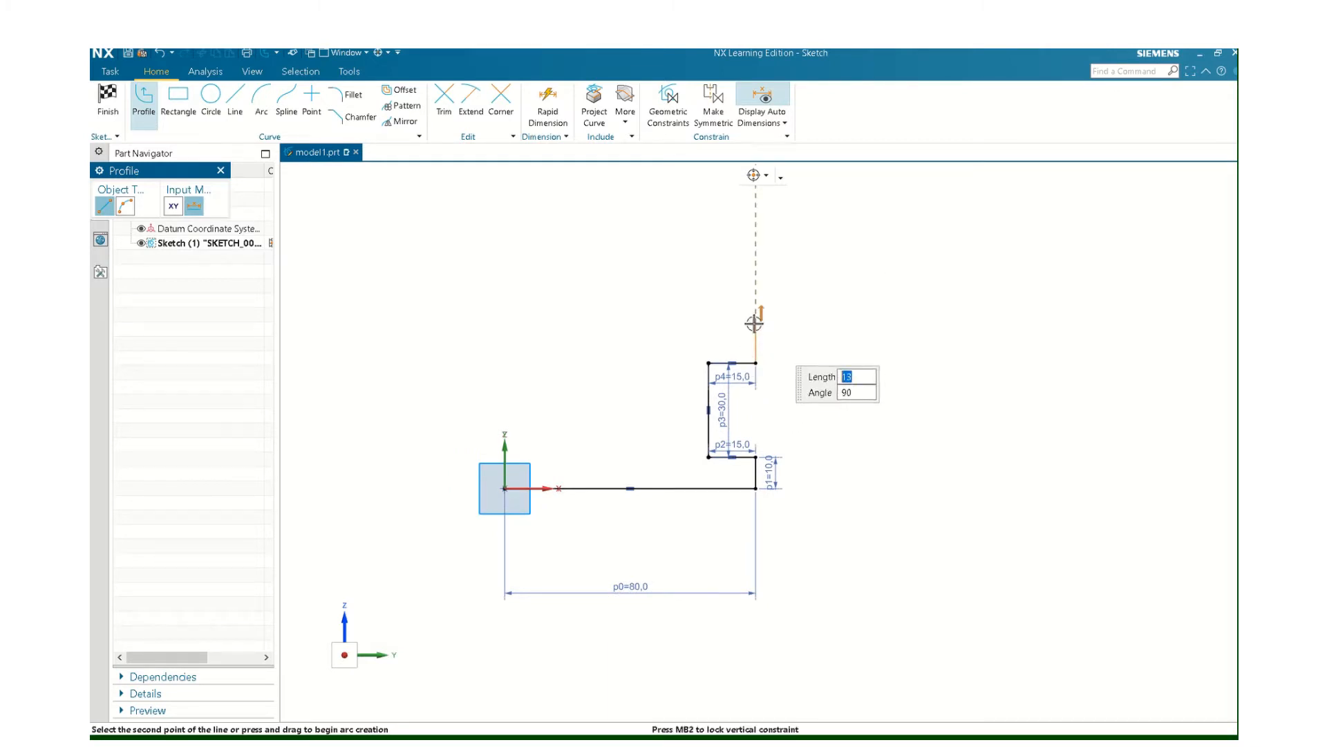
{"action": "type", "text": "10"}
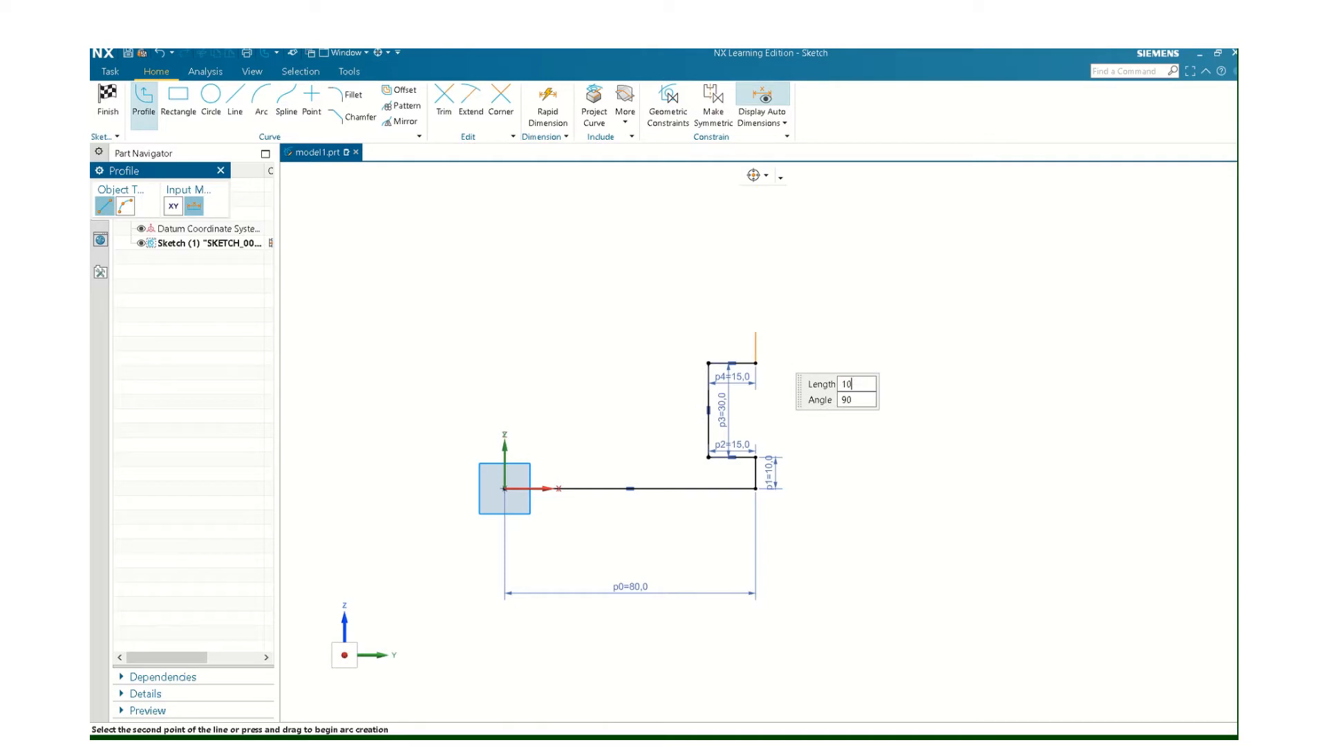
{"action": "key", "text": "Return"}
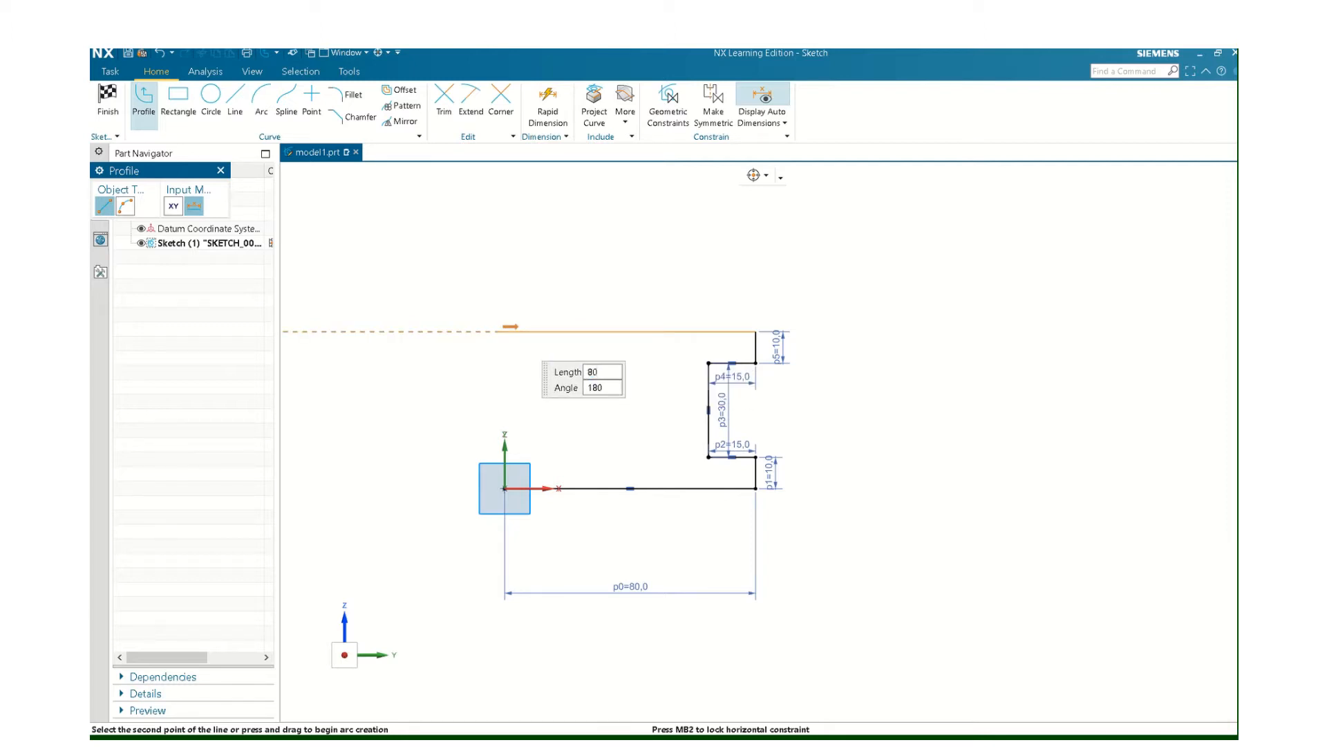
{"action": "key", "text": "Tab"}
{"action": "key", "text": "Return"}
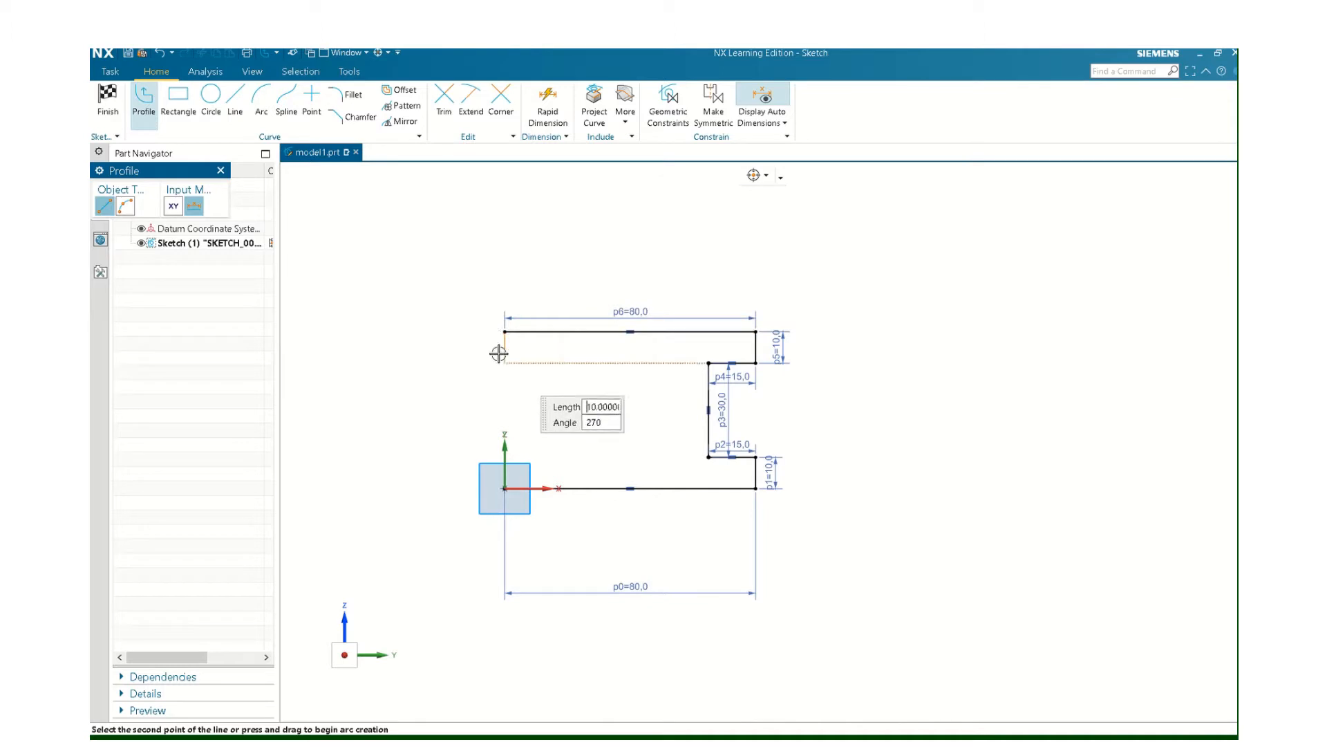
Continue the profile 10 mm down, 15 mm inward and 30 mm down along the left notch, ending the chain there.
{"action": "type", "text": "15"}
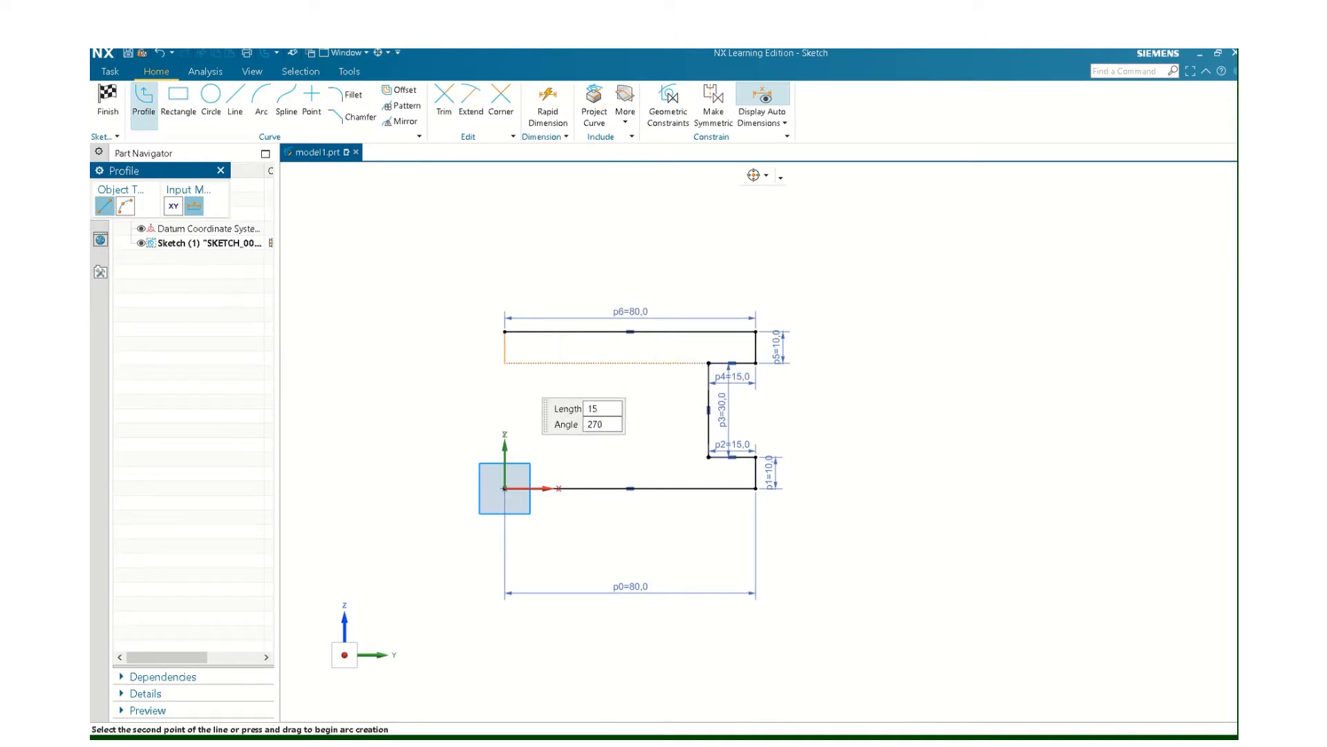
{"action": "left_click", "coordinate": [511, 370]}
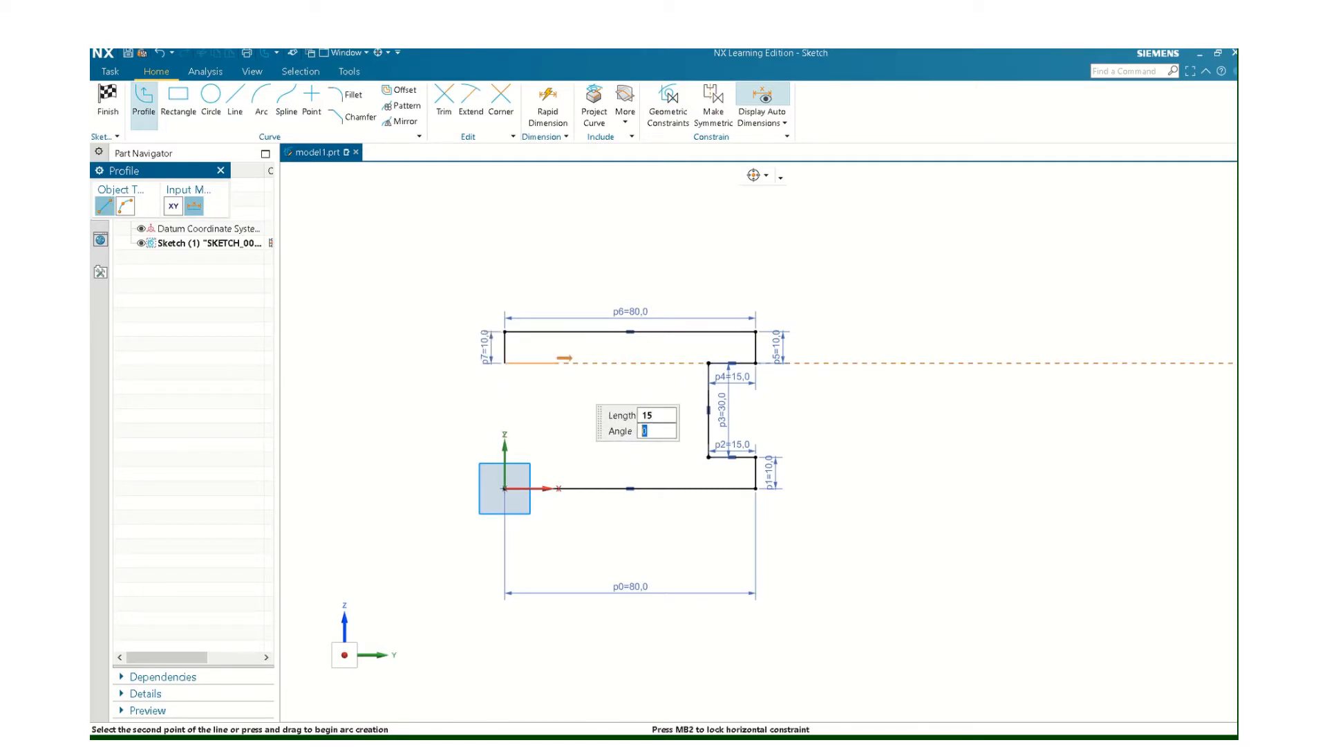
{"action": "left_click", "coordinate": [552, 362]}
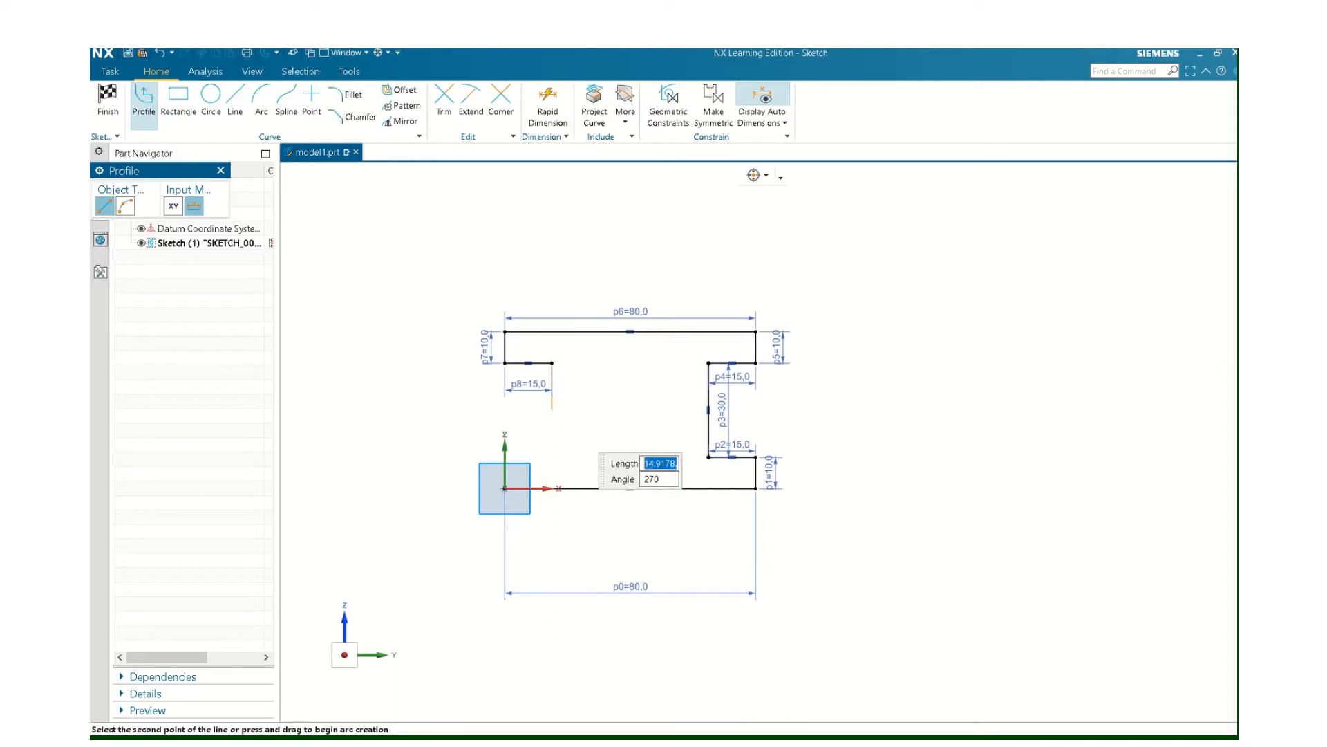
{"action": "type", "text": "30"}
{"action": "key", "text": "Return"}
{"action": "key", "text": "Return"}
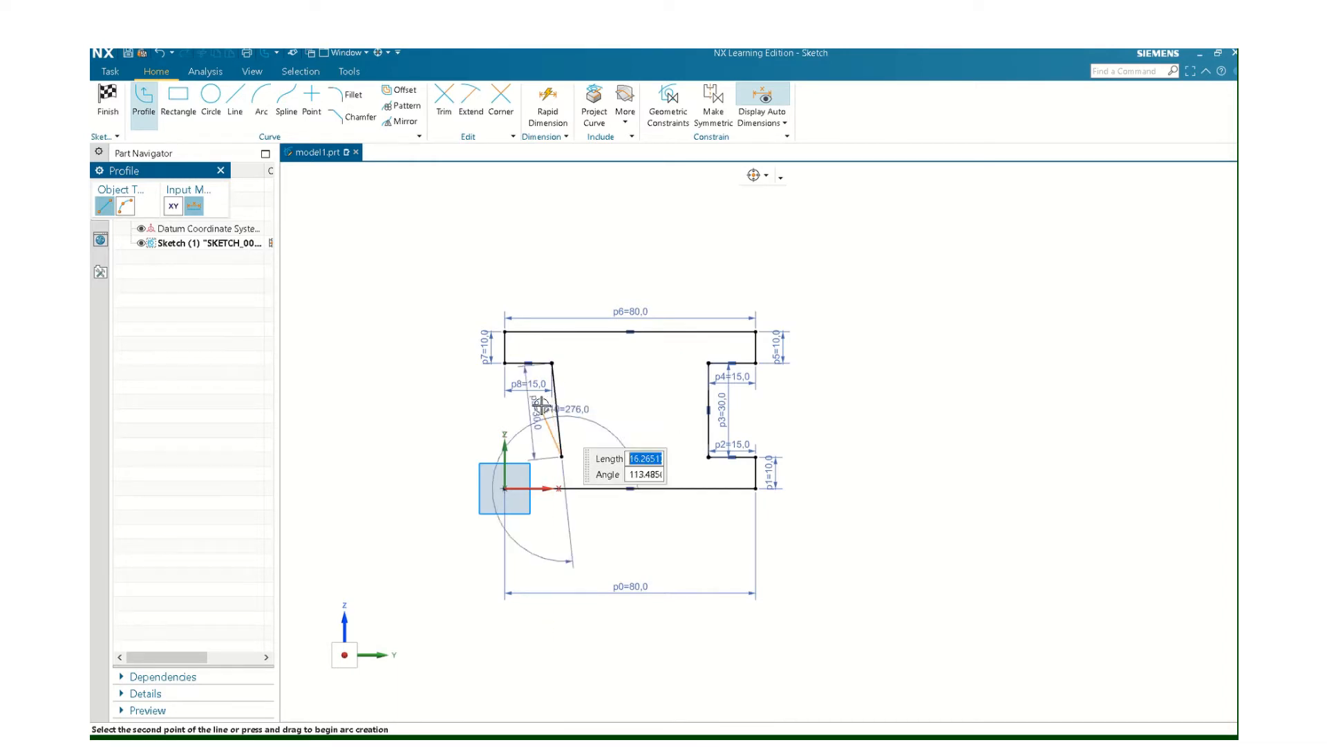
{"action": "key", "text": "Escape"}
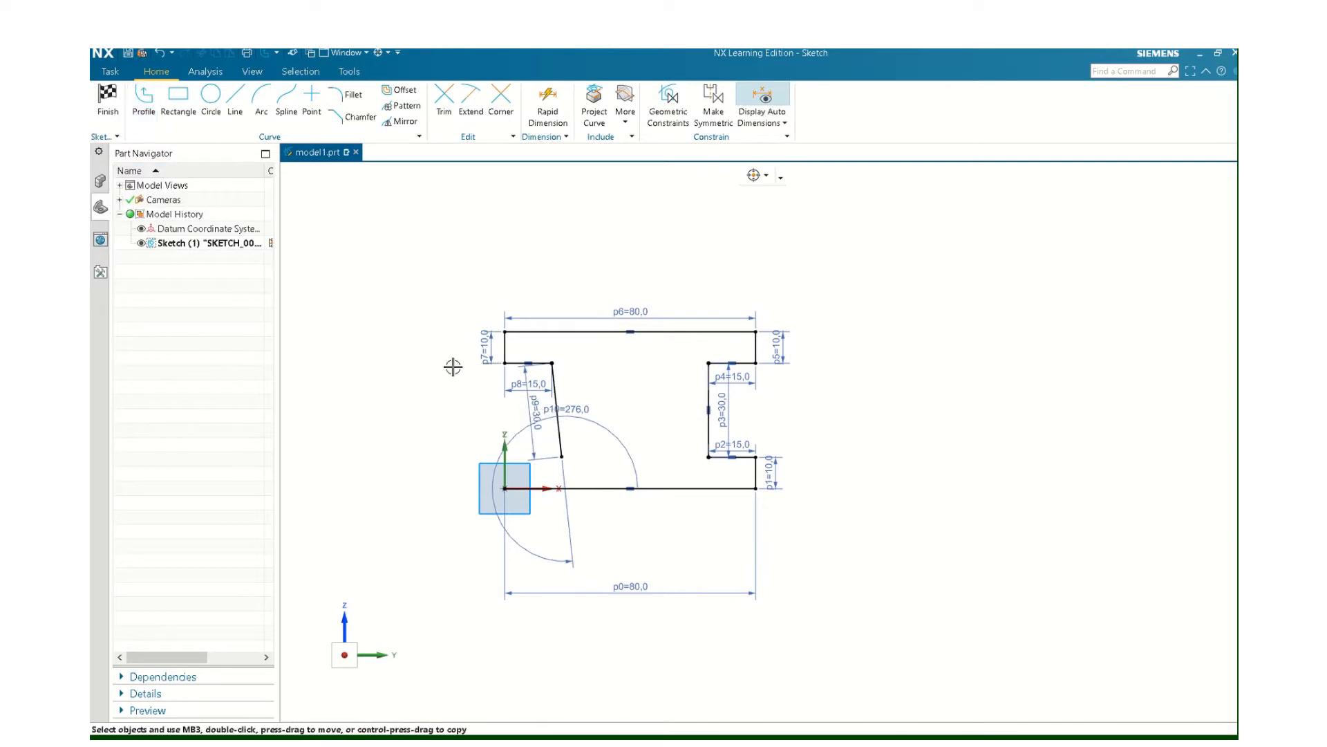
Set the angular dimension of the slanted left notch line to 270°, keeping the expression and adjusting the geometry.
{"action": "scroll", "coordinate": [609, 416], "scroll_direction": "down", "scroll_amount": 1}
{"action": "scroll", "coordinate": [610, 417], "scroll_direction": "up", "scroll_amount": 2}
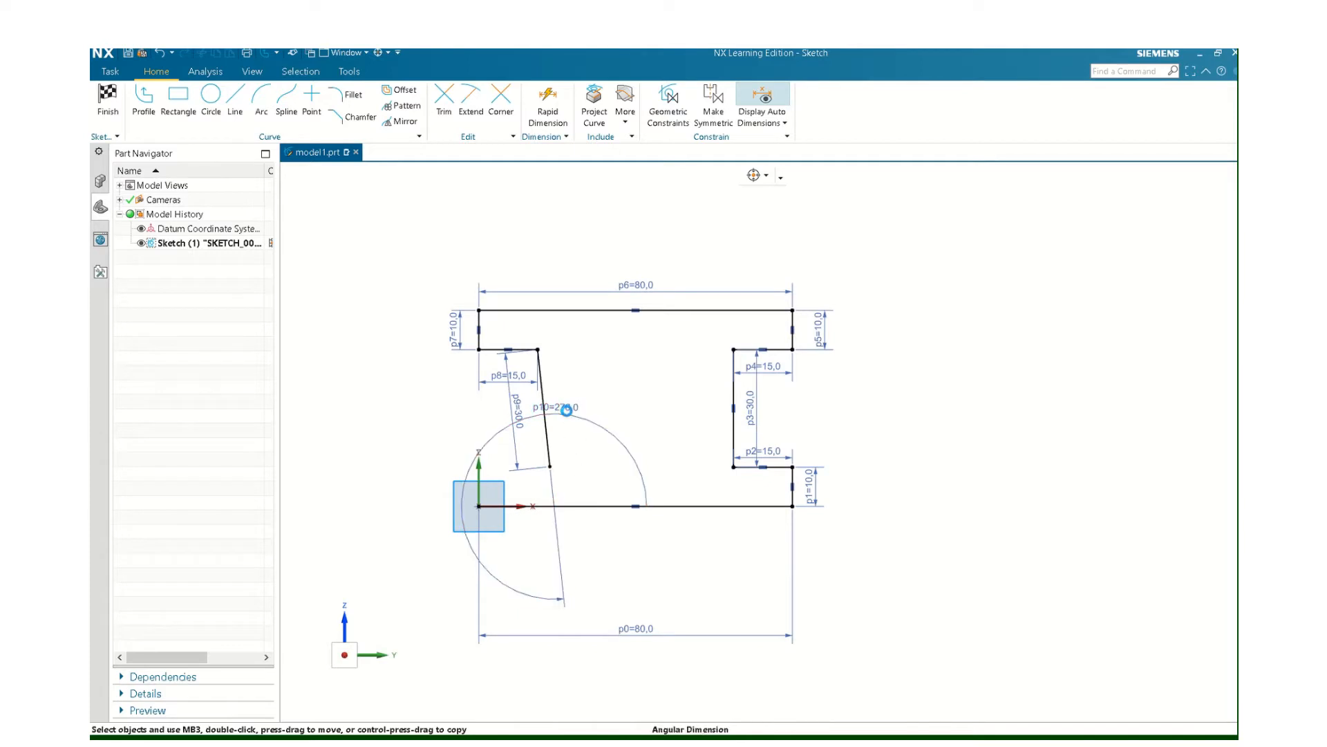
{"action": "double_click", "coordinate": [566, 410]}
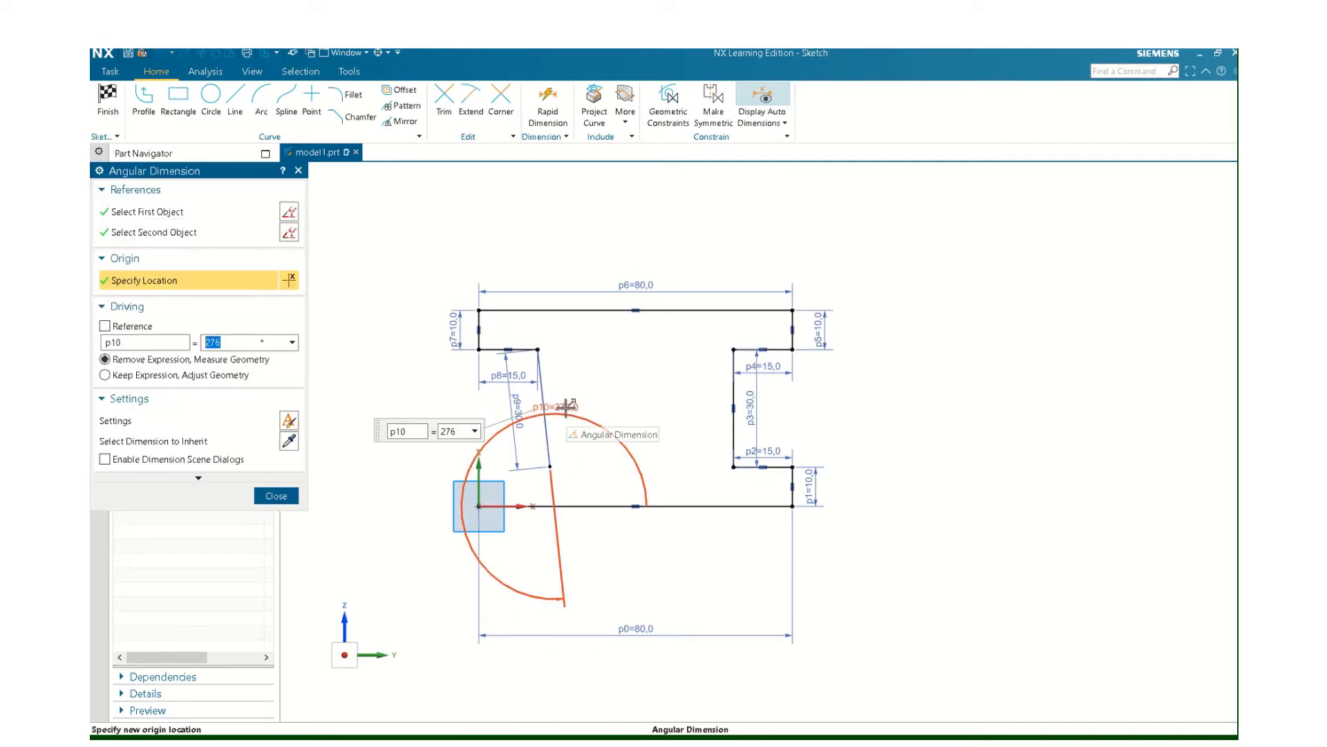
{"action": "type", "text": "1"}
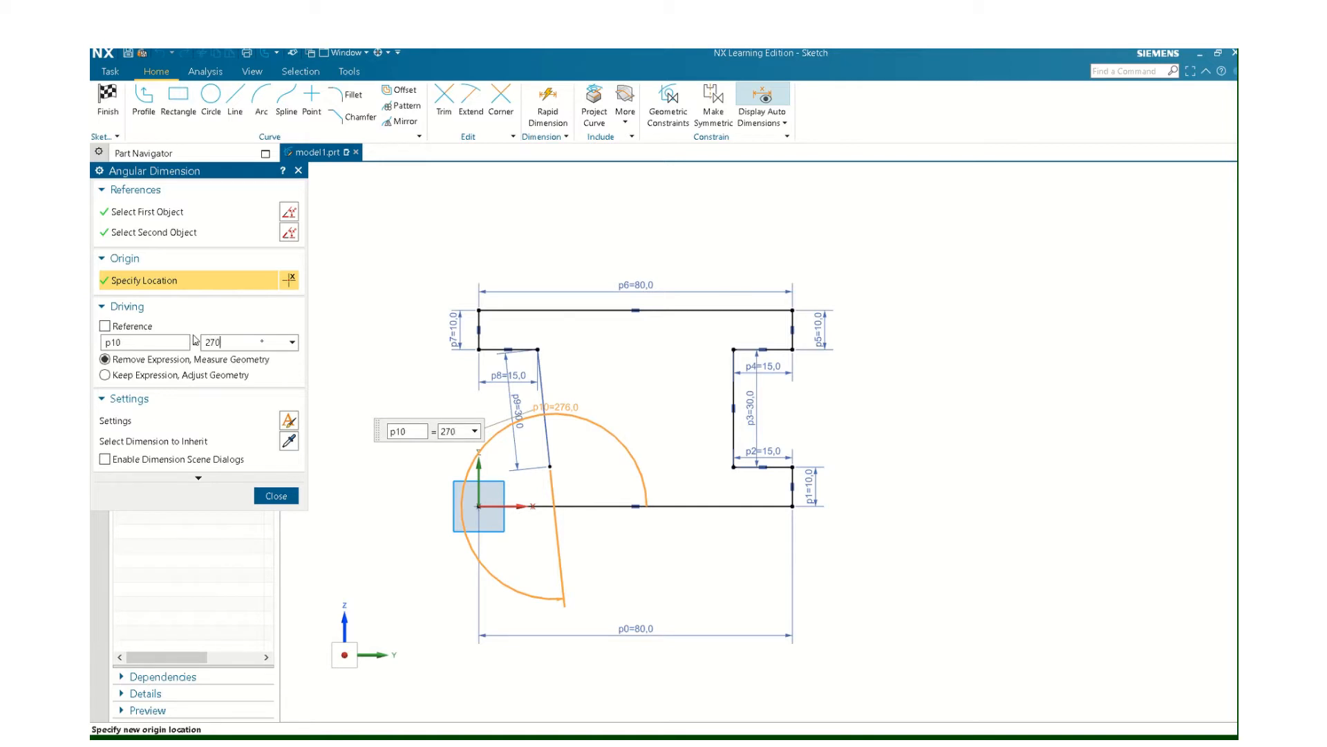
{"action": "left_click", "coordinate": [104, 375]}
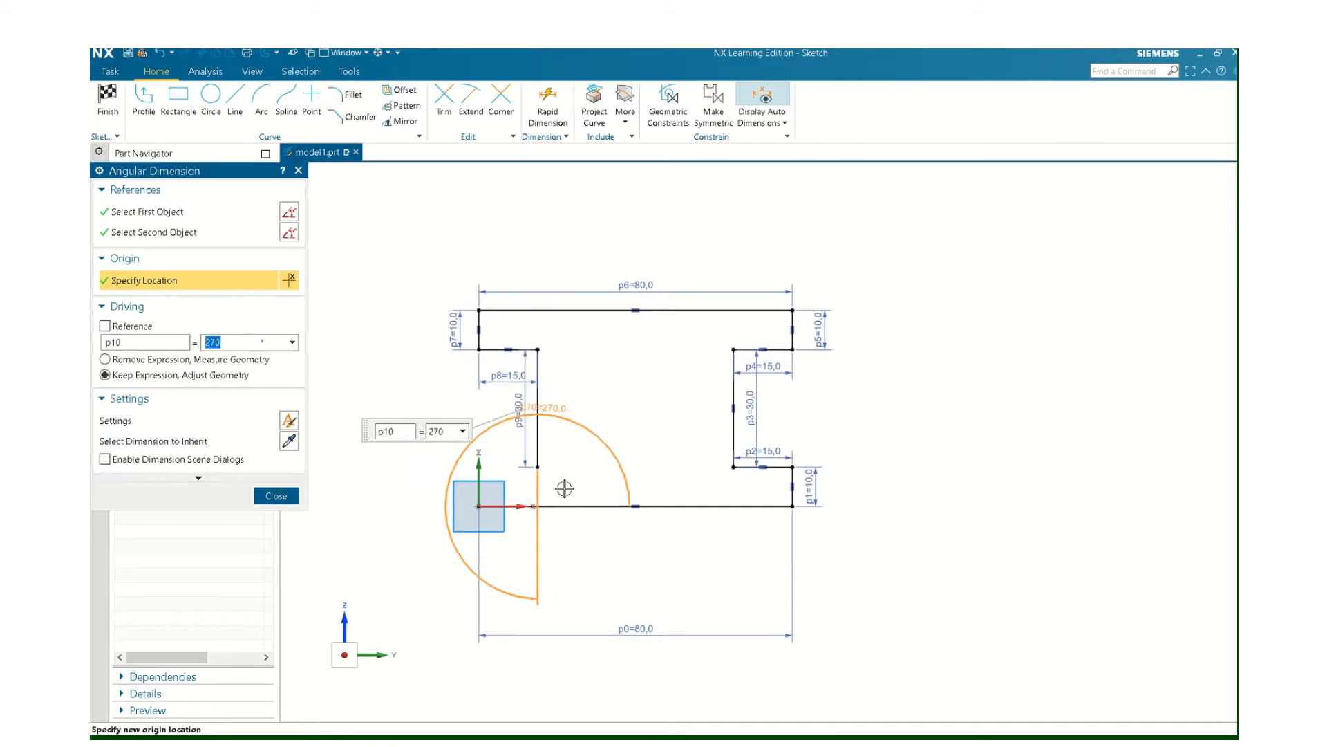
{"action": "scroll", "coordinate": [558, 481], "scroll_direction": "up", "scroll_amount": 3}
{"action": "left_click", "coordinate": [282, 497]}
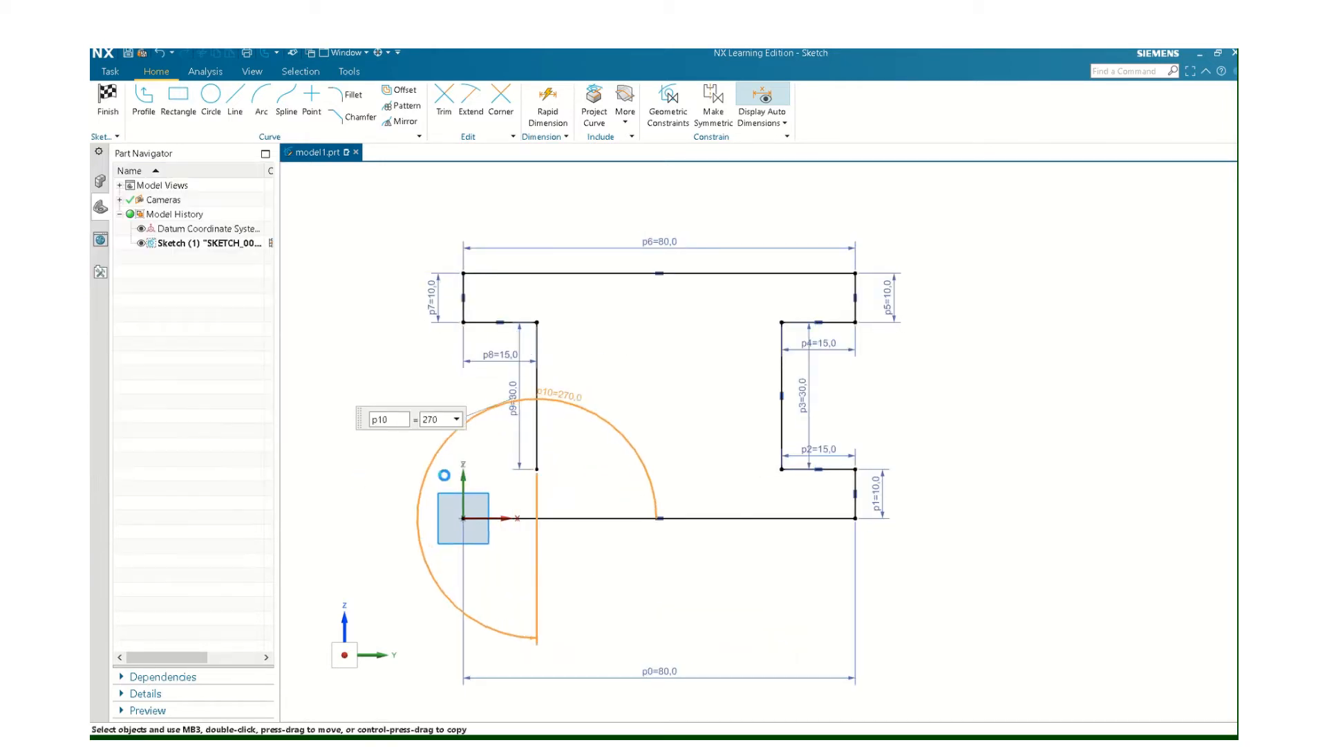
Close the profile from the notch line's lower endpoint with a 15 mm horizontal line outward and a vertical line down to the origin.
{"action": "left_click", "coordinate": [536, 470]}
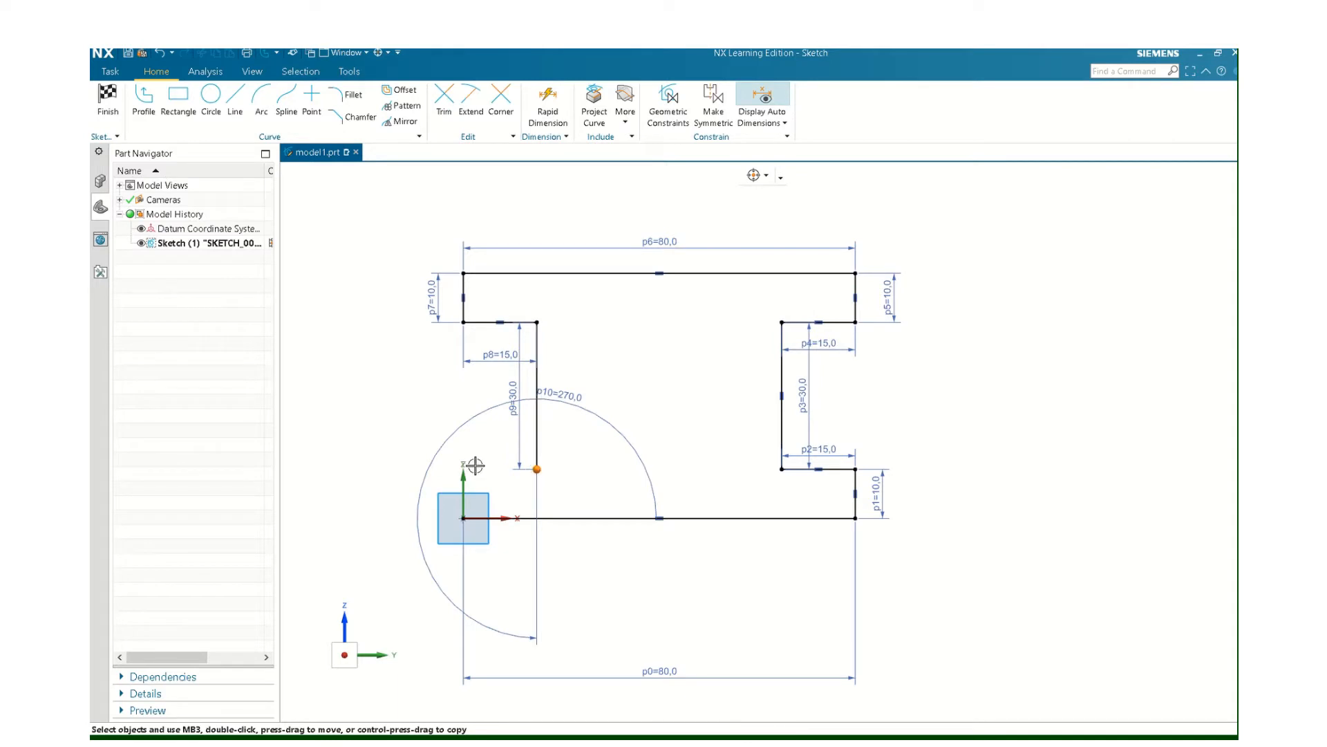
{"action": "key", "text": "z"}
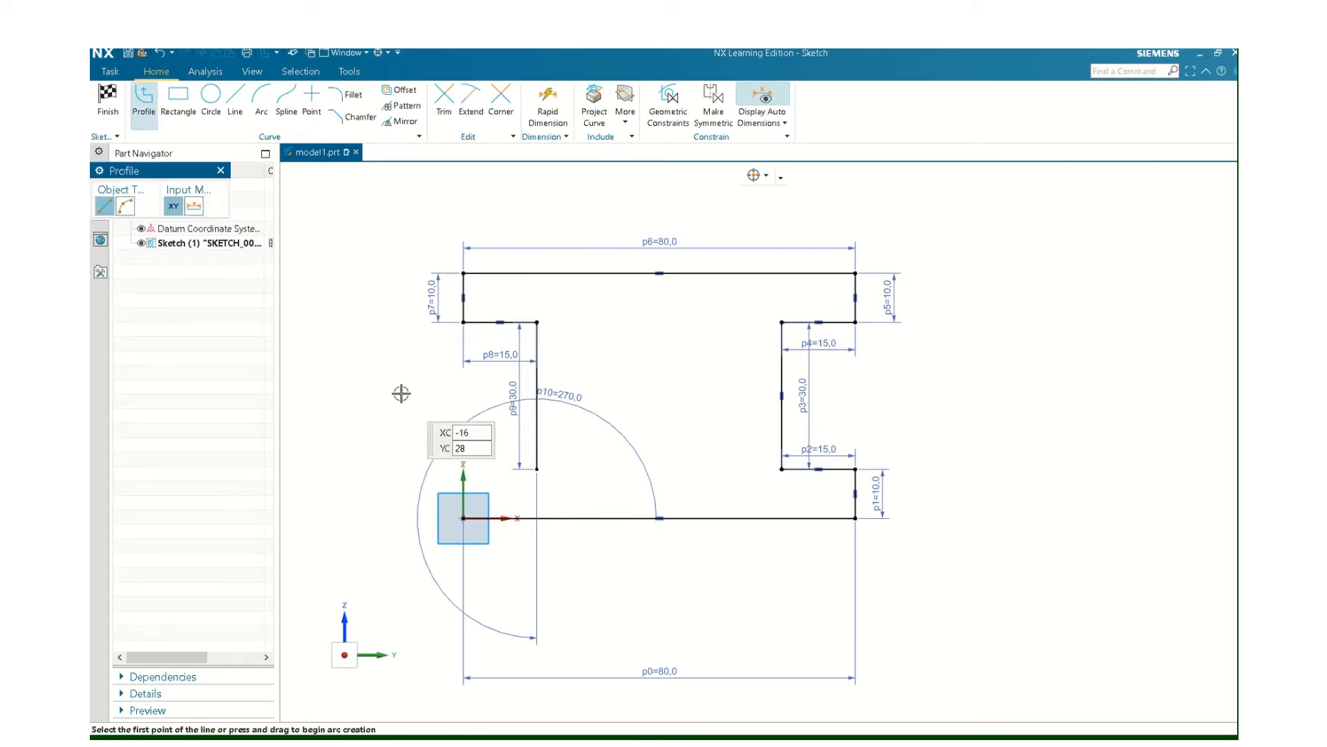
{"action": "left_click", "coordinate": [538, 468]}
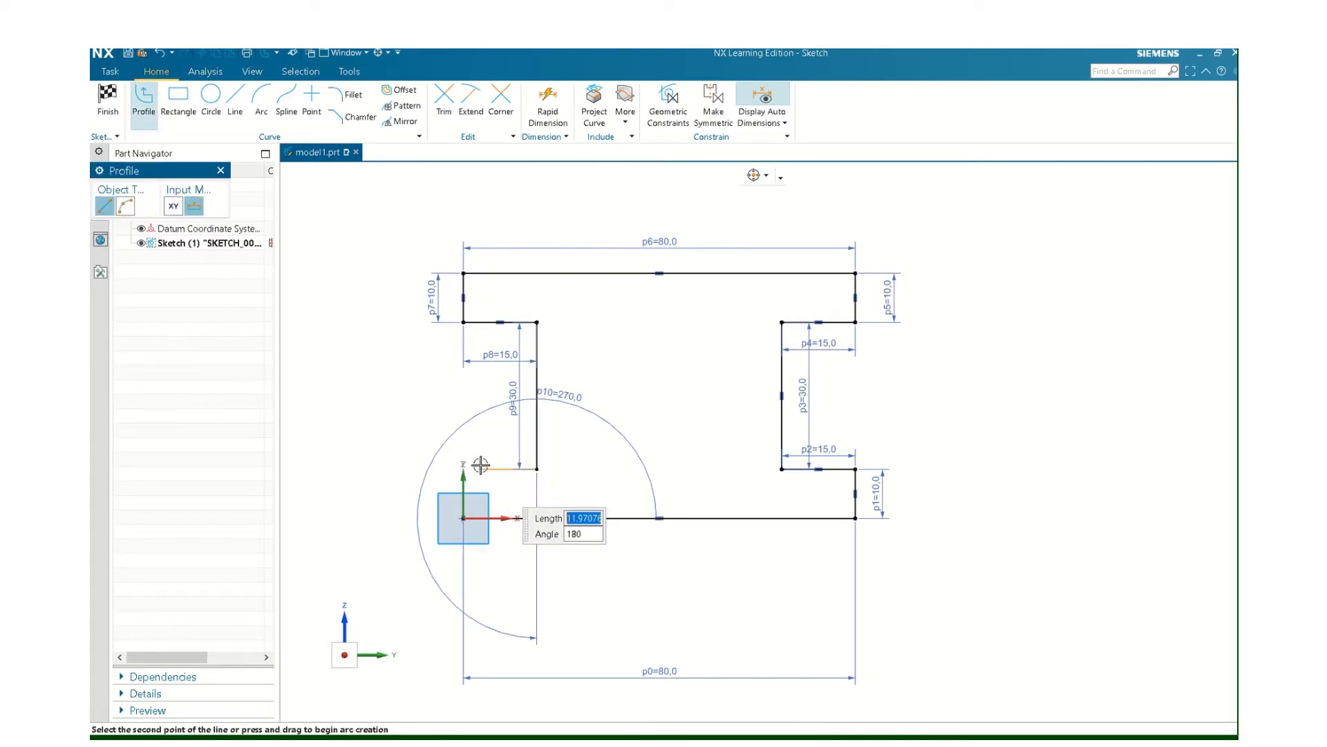
{"action": "type", "text": "15"}
{"action": "key", "text": "Return"}
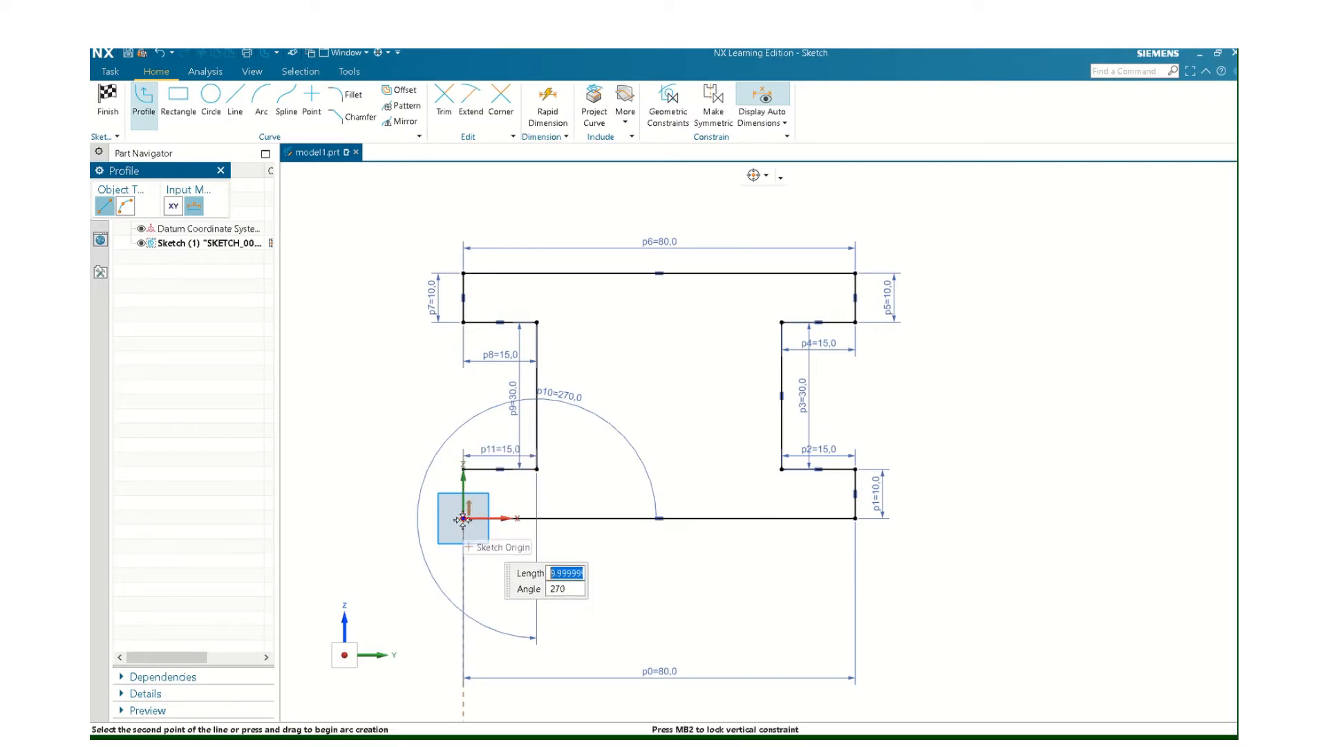
{"action": "left_click", "coordinate": [463, 519]}
{"action": "key", "text": "Escape"}
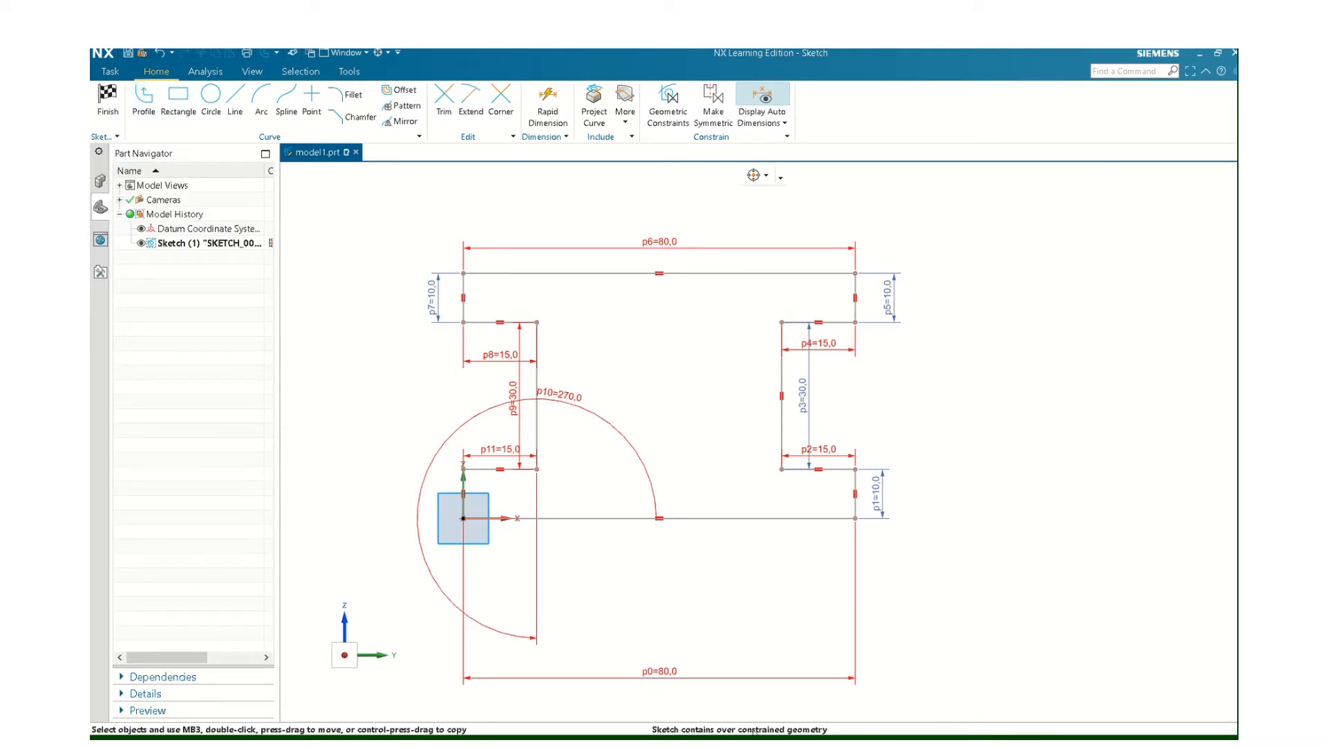
Move the bottom edge's length dimension closer to the profile and delete the redundant length dimension above the top edge.
{"action": "left_click_drag", "start_coordinate": [665, 672], "coordinate": [660, 573]}
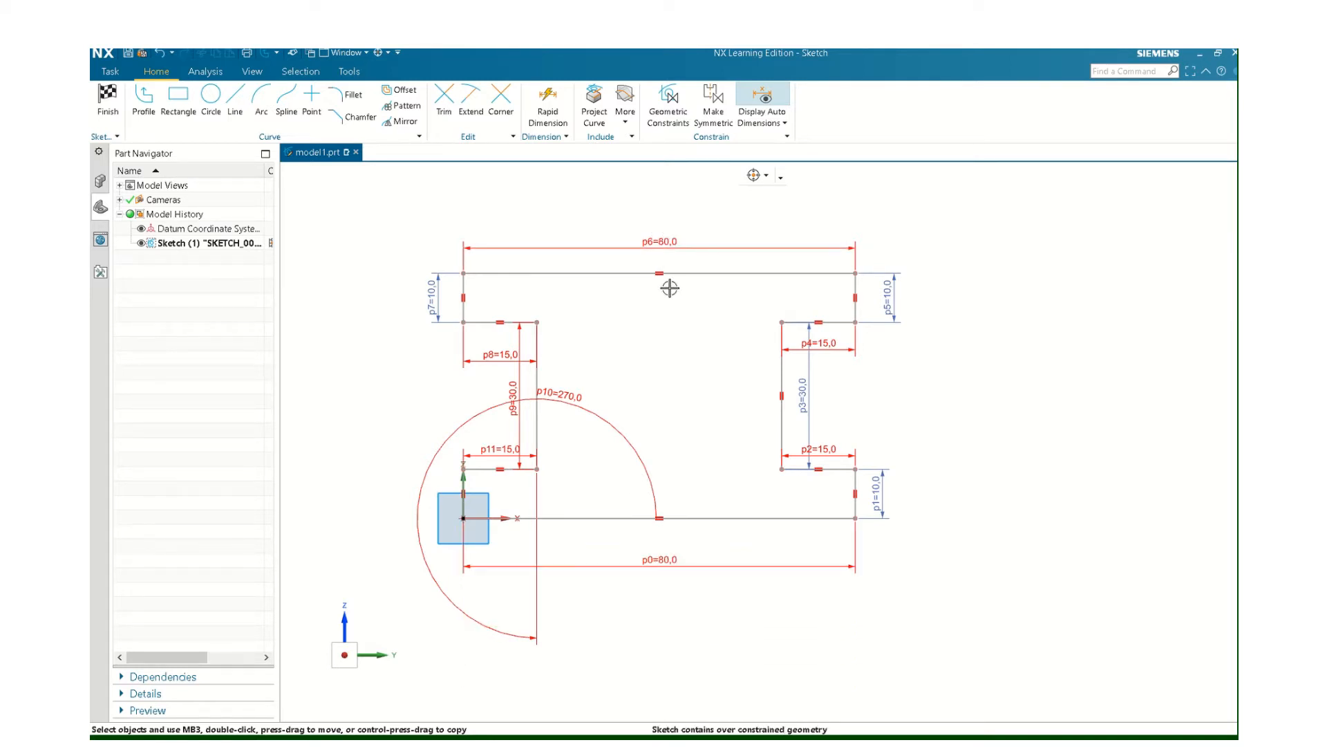
{"action": "left_click", "coordinate": [668, 245]}
{"action": "key", "text": "Delete"}
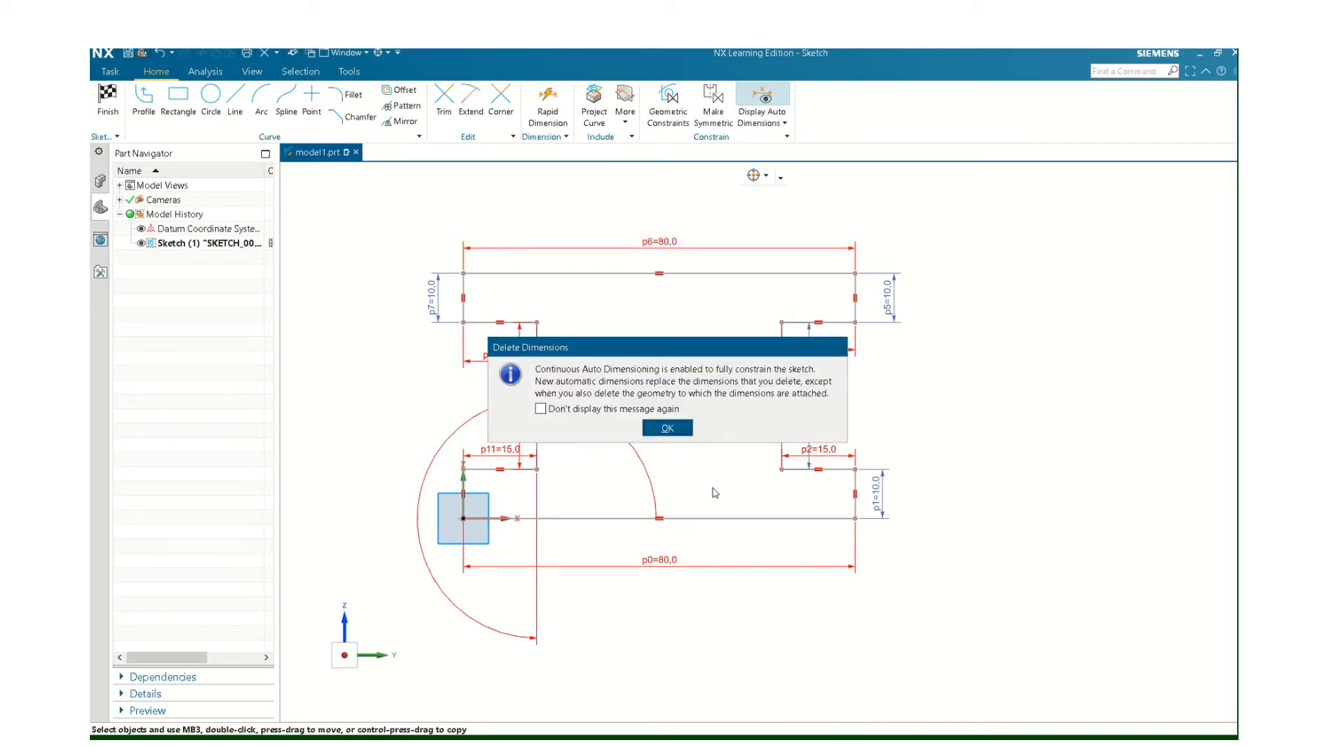
{"action": "left_click", "coordinate": [668, 433]}
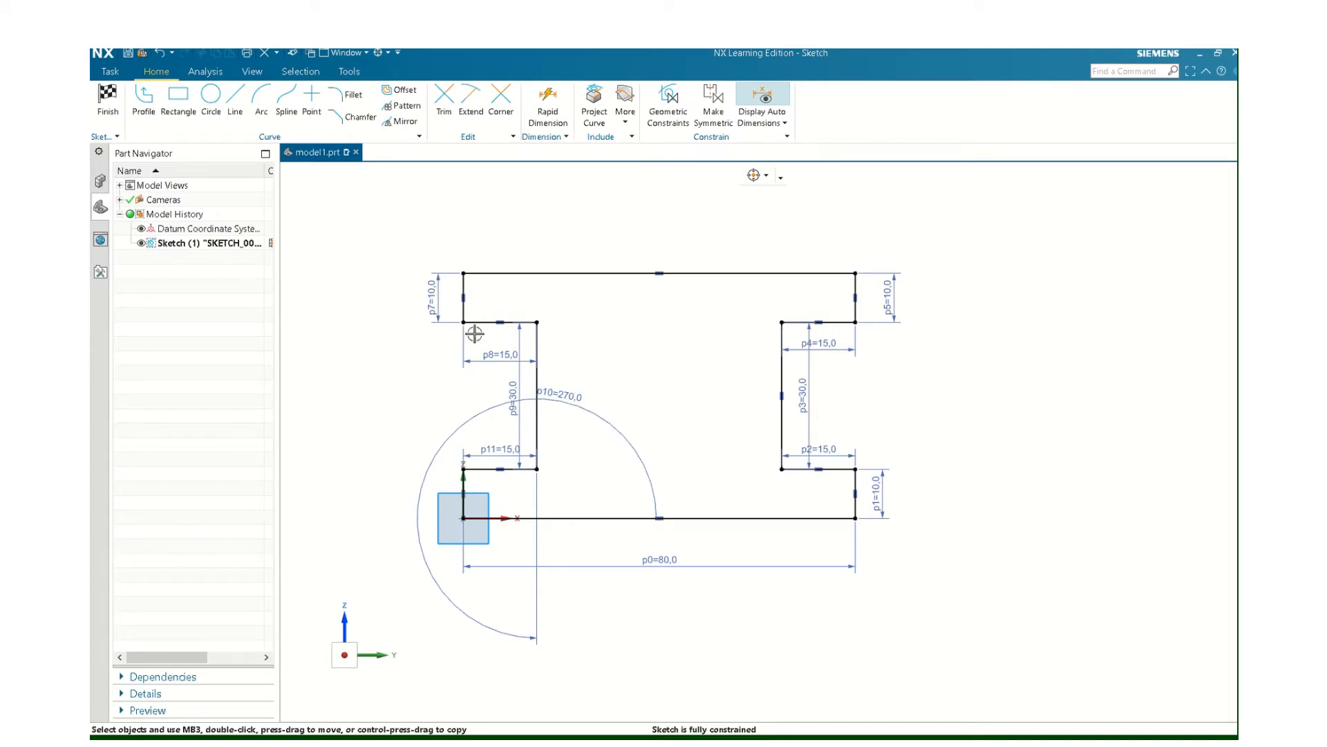
Sketch a rectangle by two corner points, about 27 mm wide and 18 mm high, inside the profile's central web.
{"action": "left_click", "coordinate": [179, 98]}
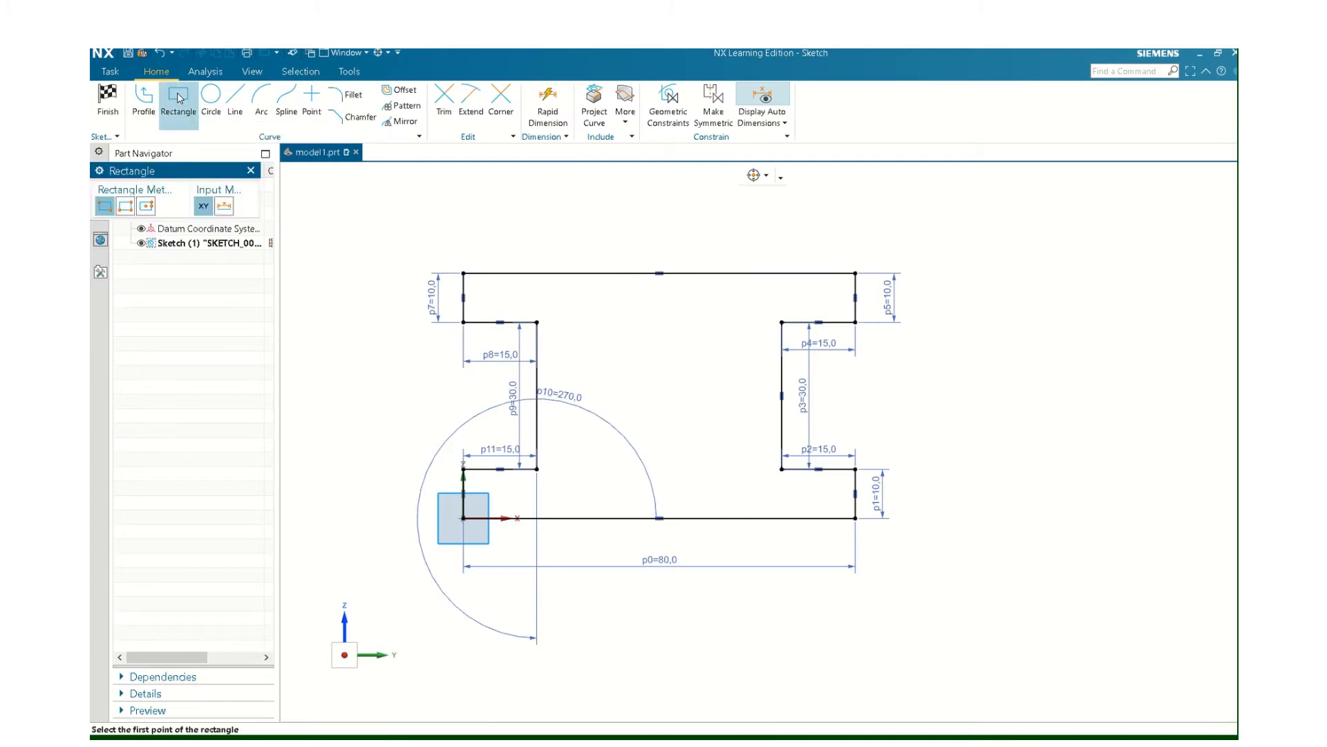
{"action": "left_click", "coordinate": [106, 205]}
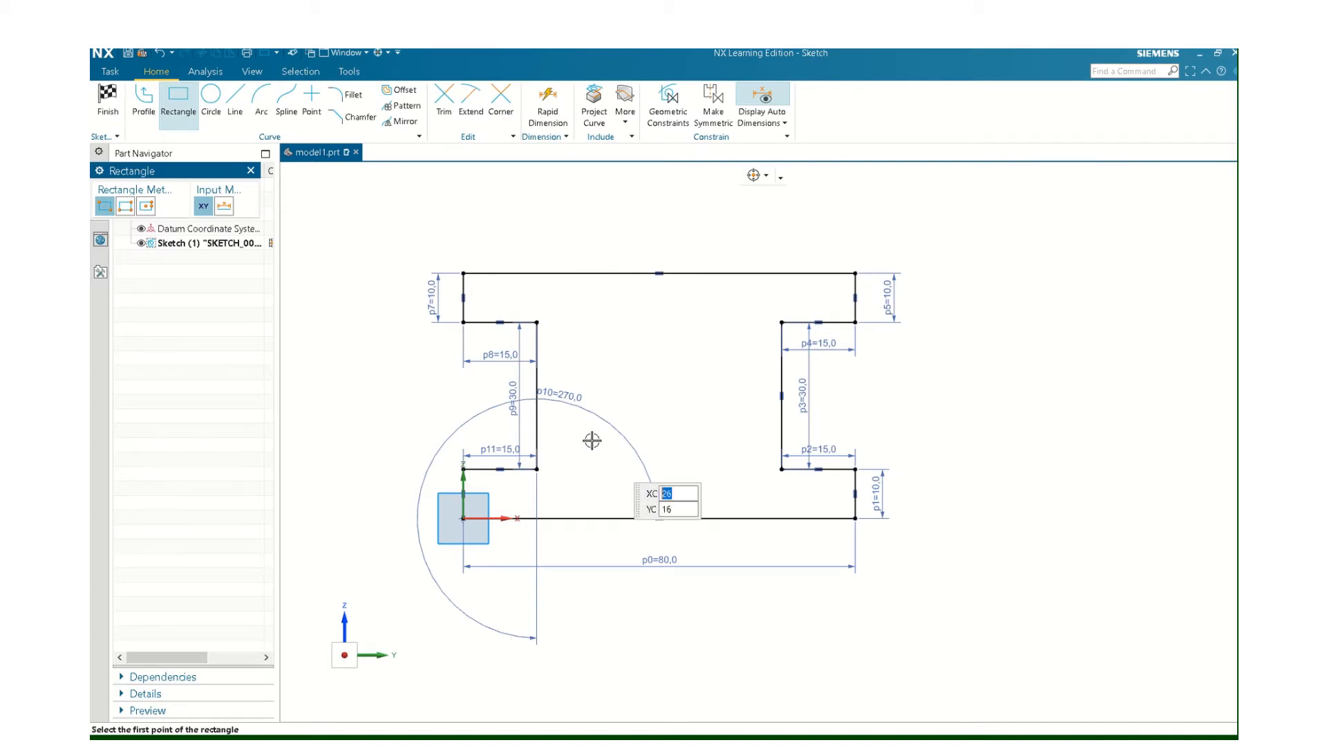
{"action": "left_click", "coordinate": [592, 441]}
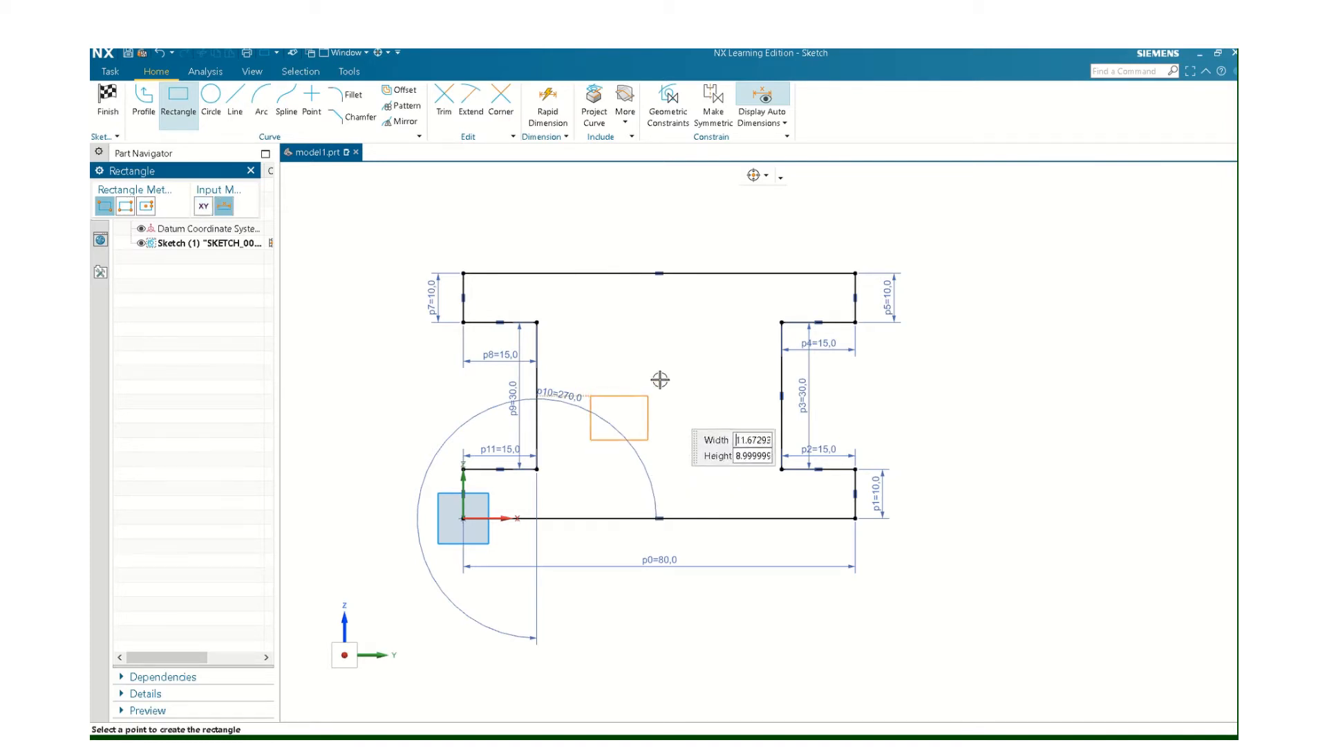
{"action": "left_click", "coordinate": [723, 351]}
{"action": "key", "text": "Escape"}
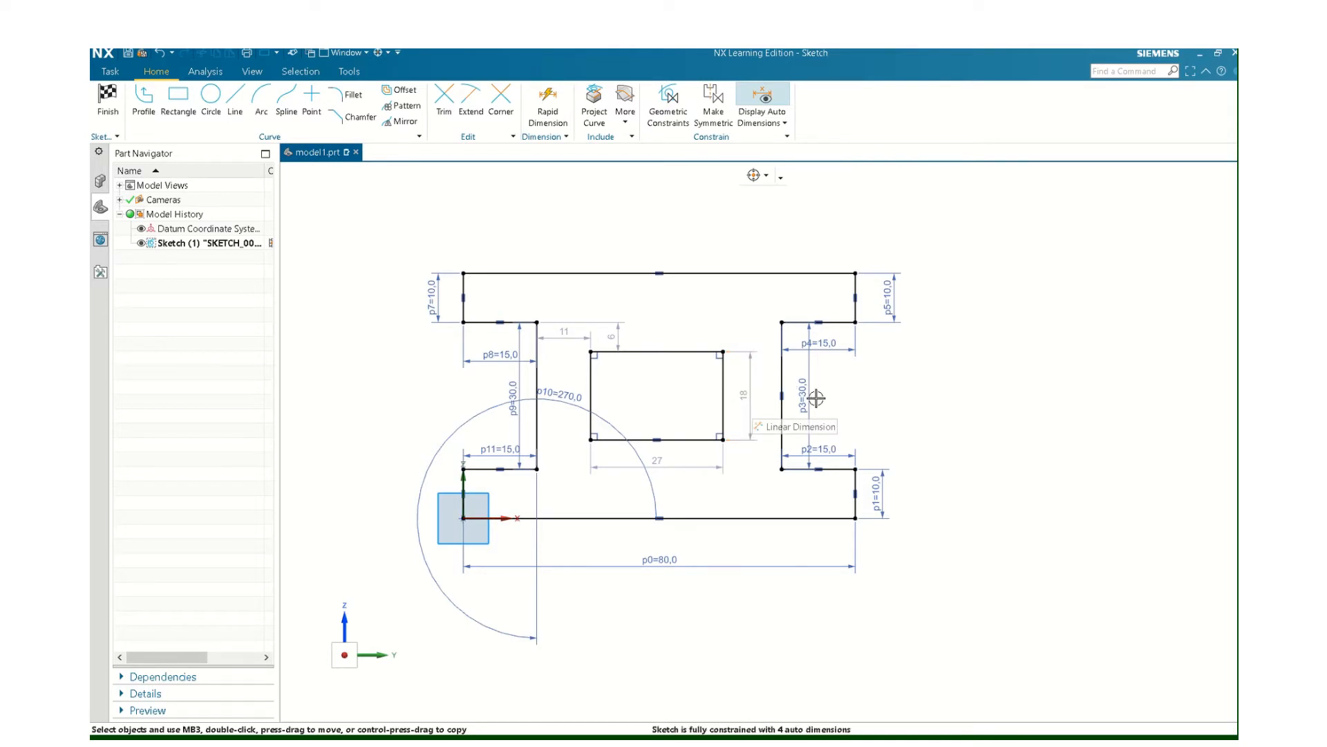
Set the inner rectangle's height to 20 mm and its width to 30 mm.
{"action": "left_click", "coordinate": [745, 397]}
{"action": "double_click", "coordinate": [745, 397]}
{"action": "type", "text": "20"}
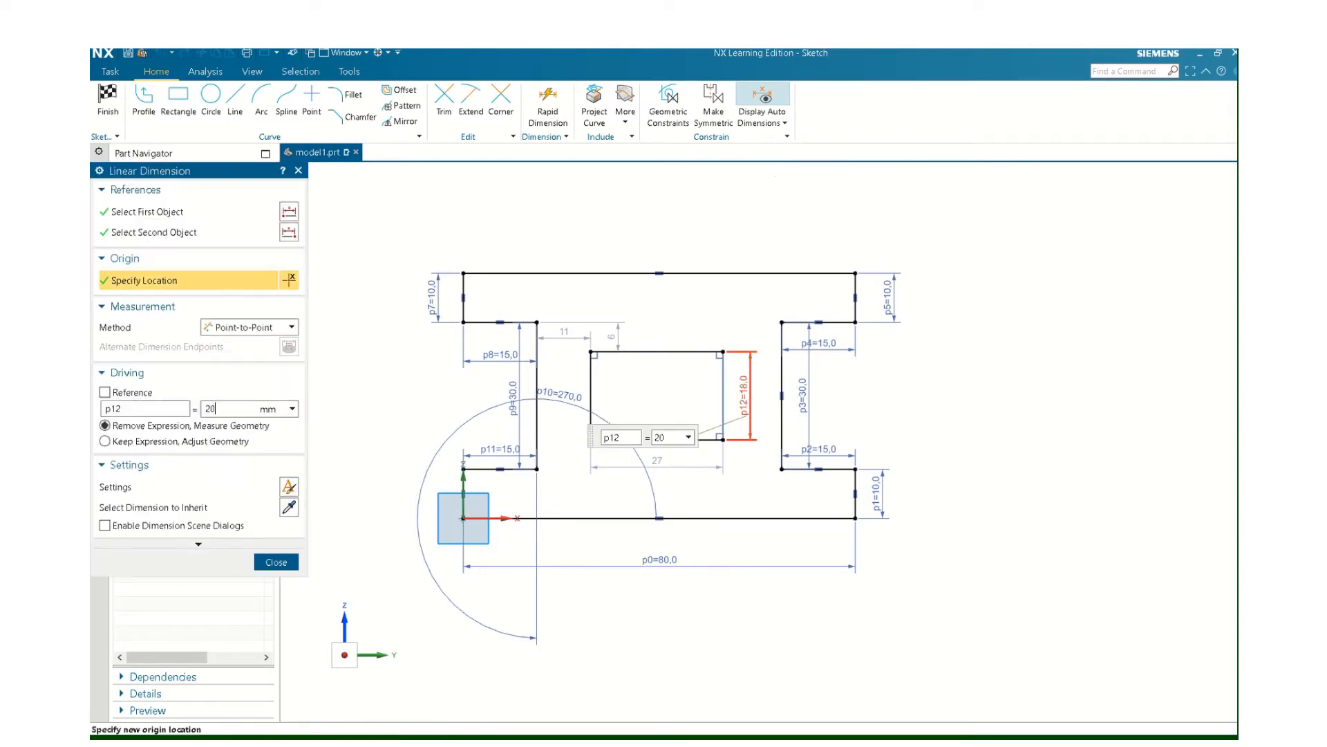
{"action": "key", "text": "Return"}
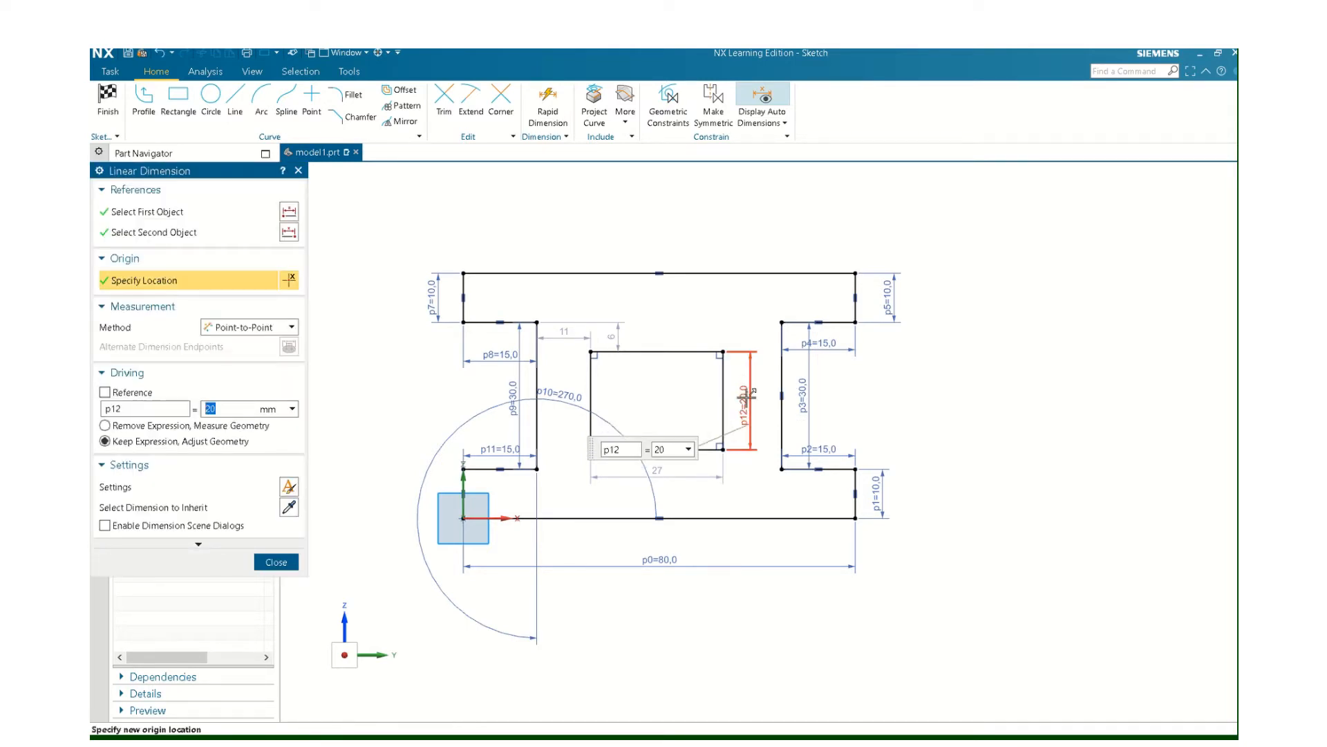
{"action": "left_click", "coordinate": [661, 473]}
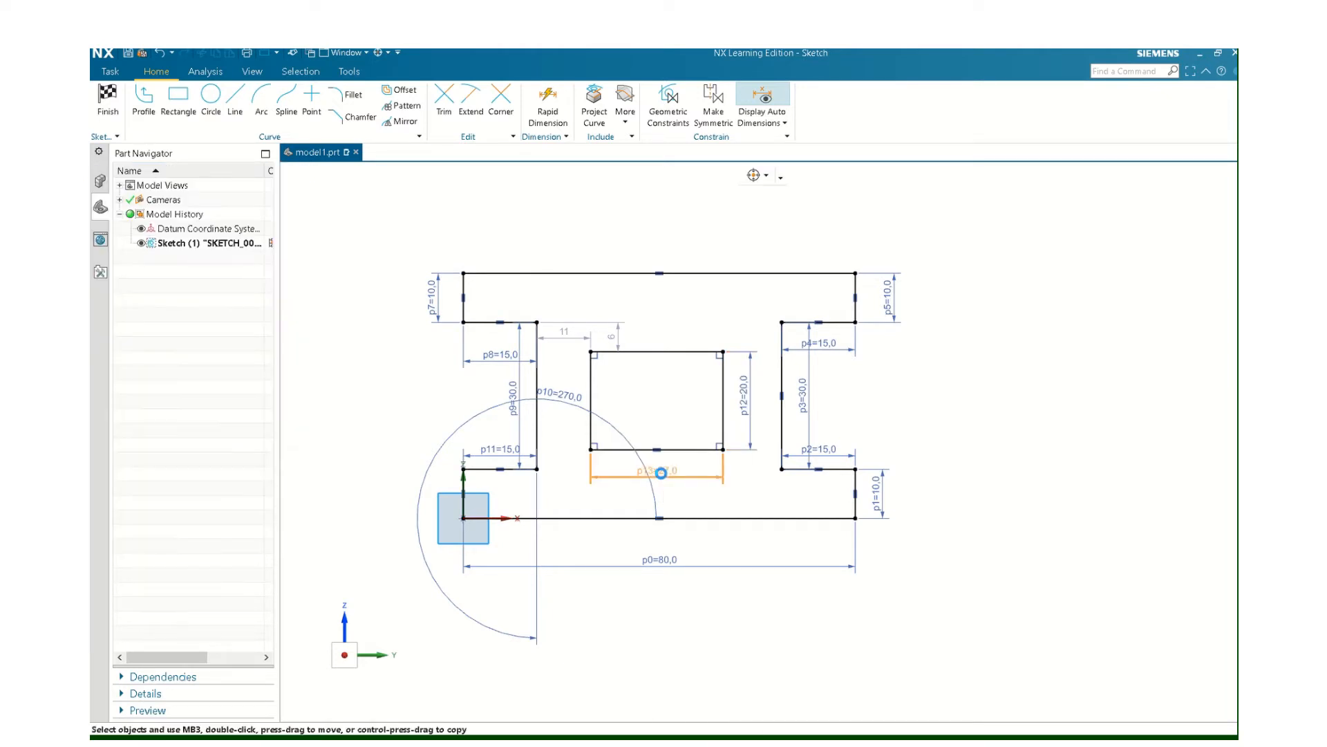
{"action": "type", "text": "30"}
{"action": "key", "text": "Return"}
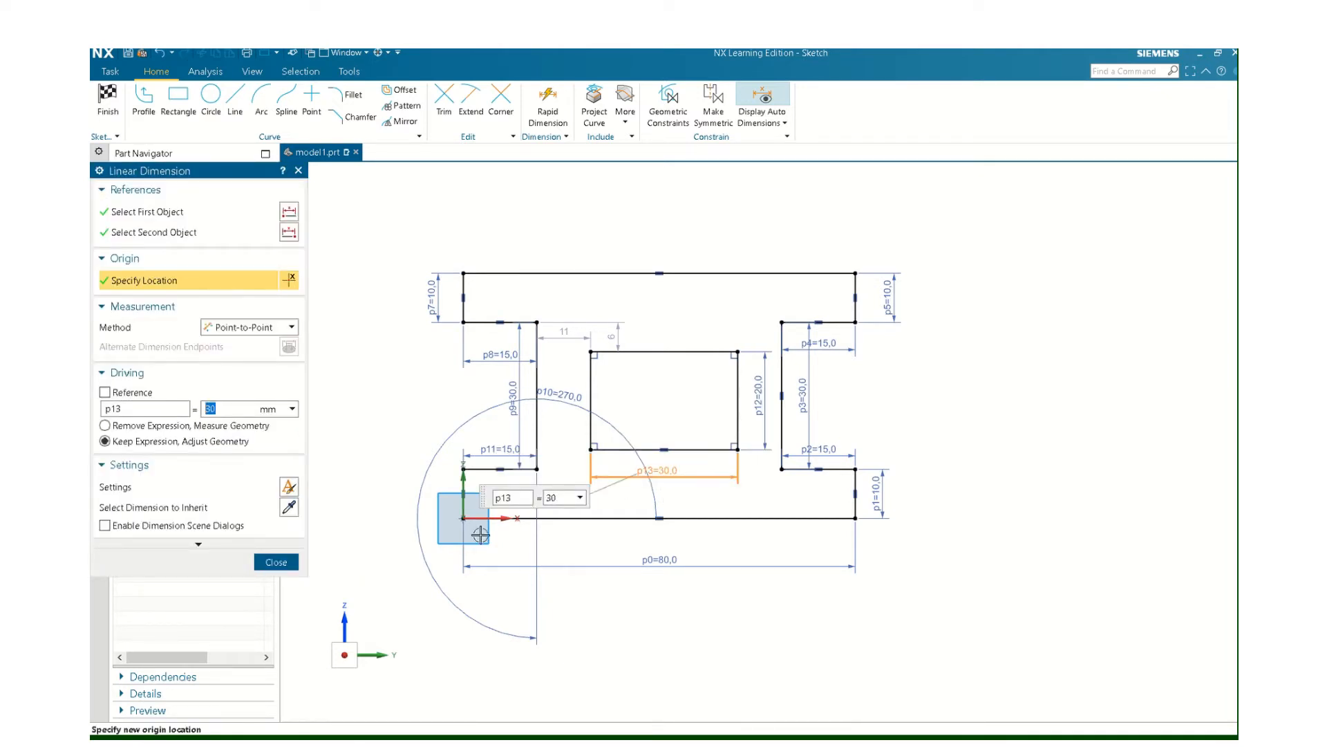
{"action": "left_click", "coordinate": [276, 561]}
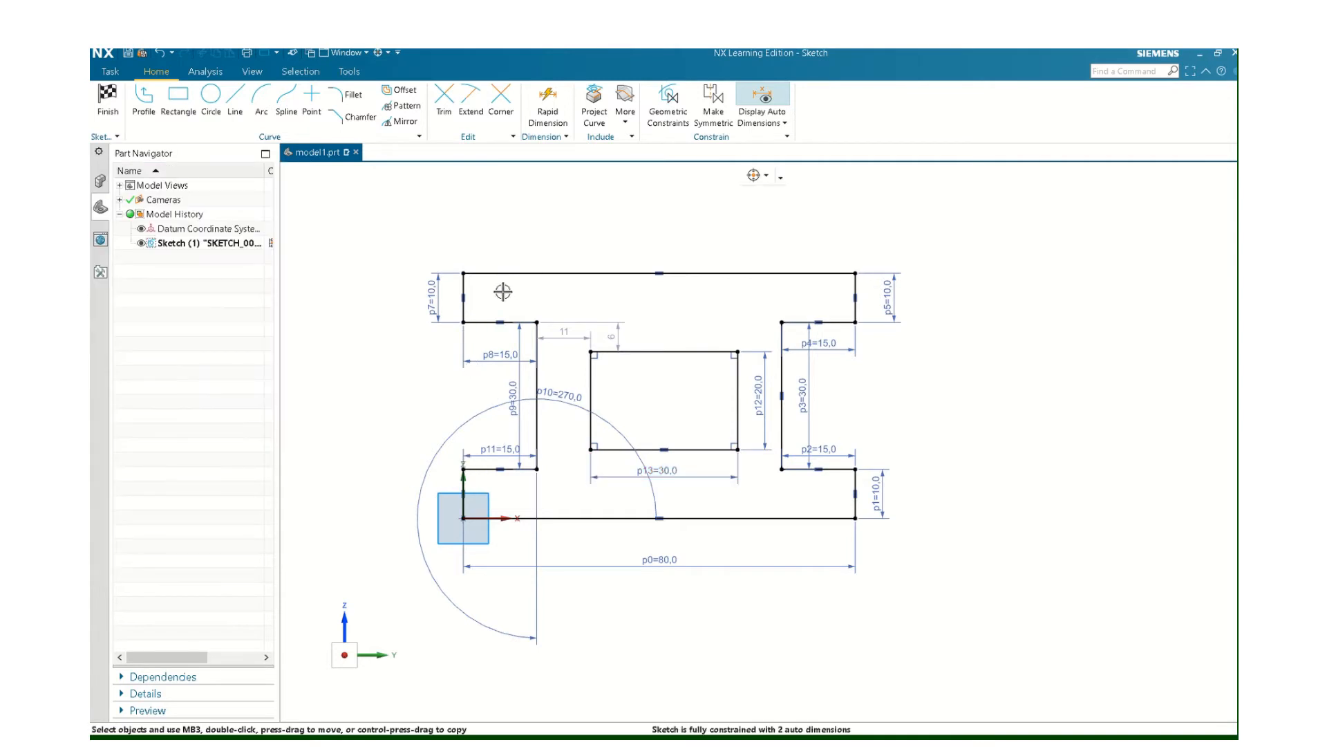
Set the distance from the left notch's vertical line to the inner rectangle's left side to 10 mm.
{"action": "double_click", "coordinate": [566, 336]}
{"action": "type", "text": "10"}
{"action": "key", "text": "Return"}
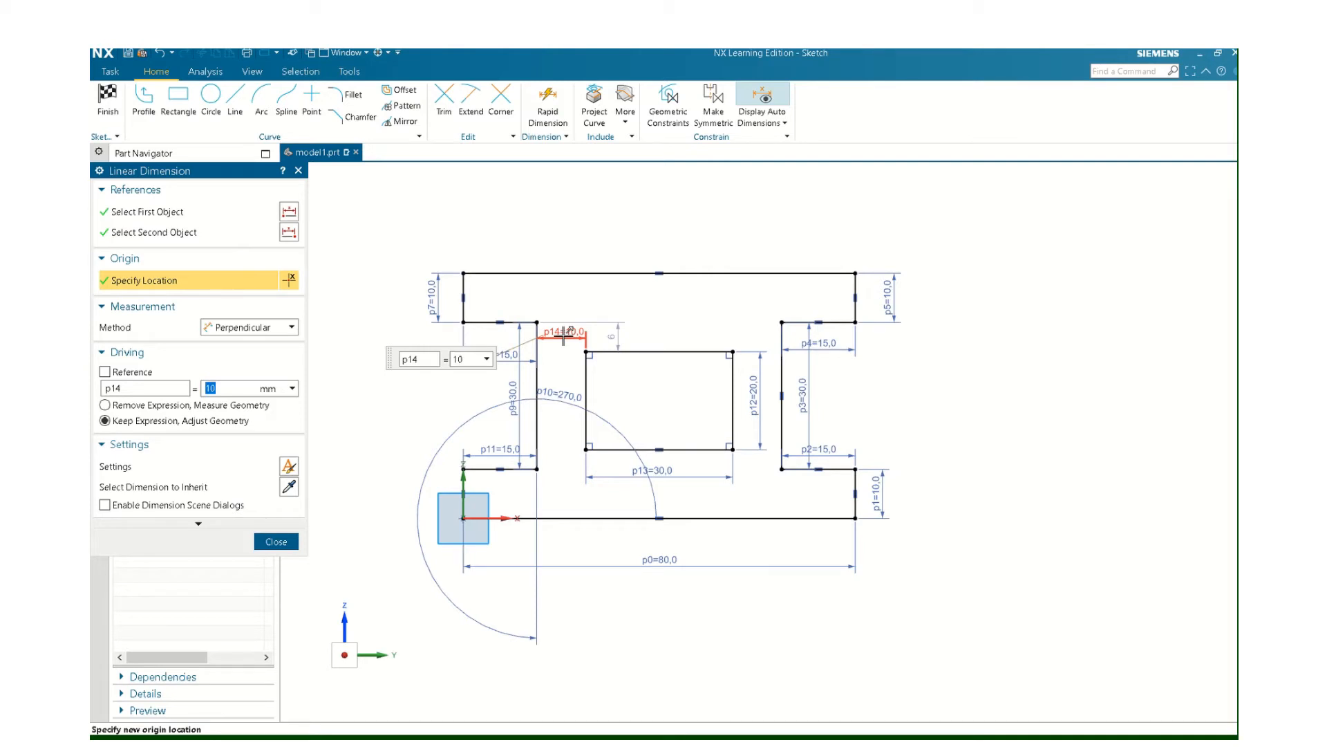
{"action": "left_click", "coordinate": [276, 542]}
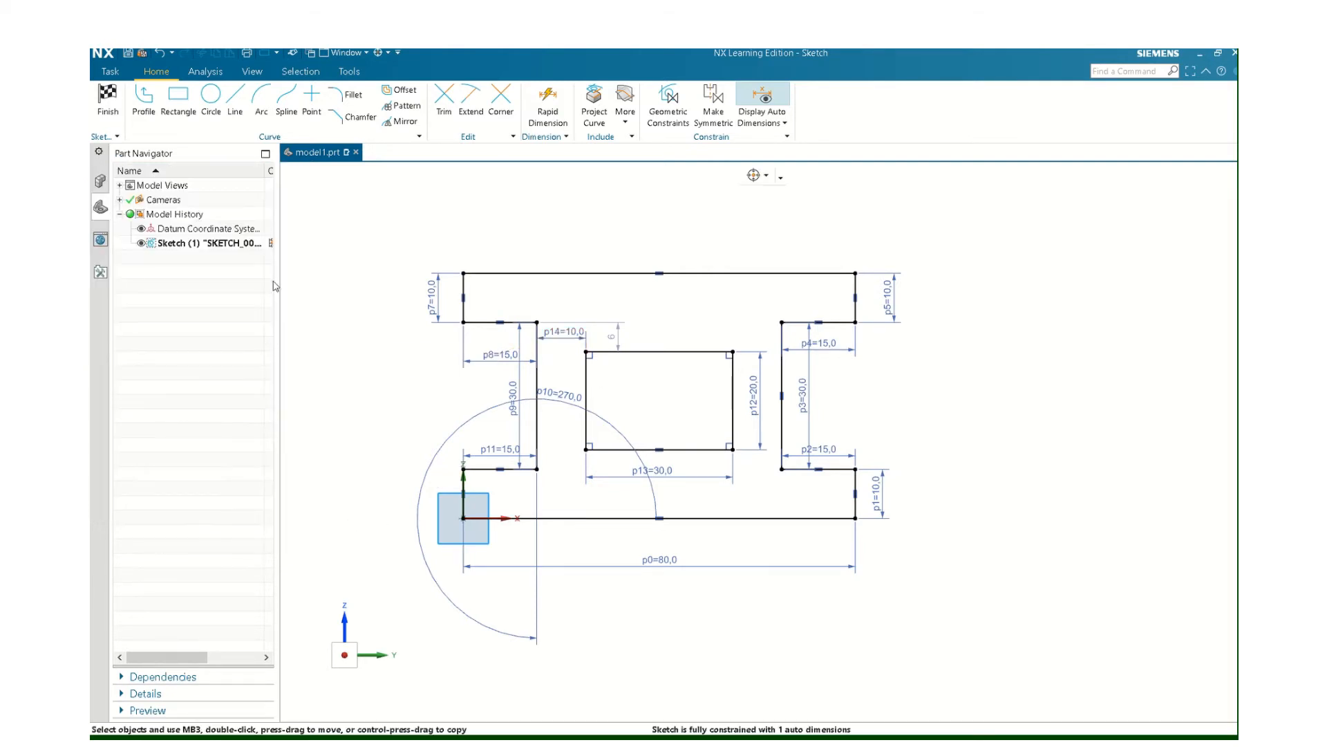
Add a 15 mm vertical dimension between the profile's bottom edge and the inner rectangle's bottom side.
{"action": "left_click", "coordinate": [547, 103]}
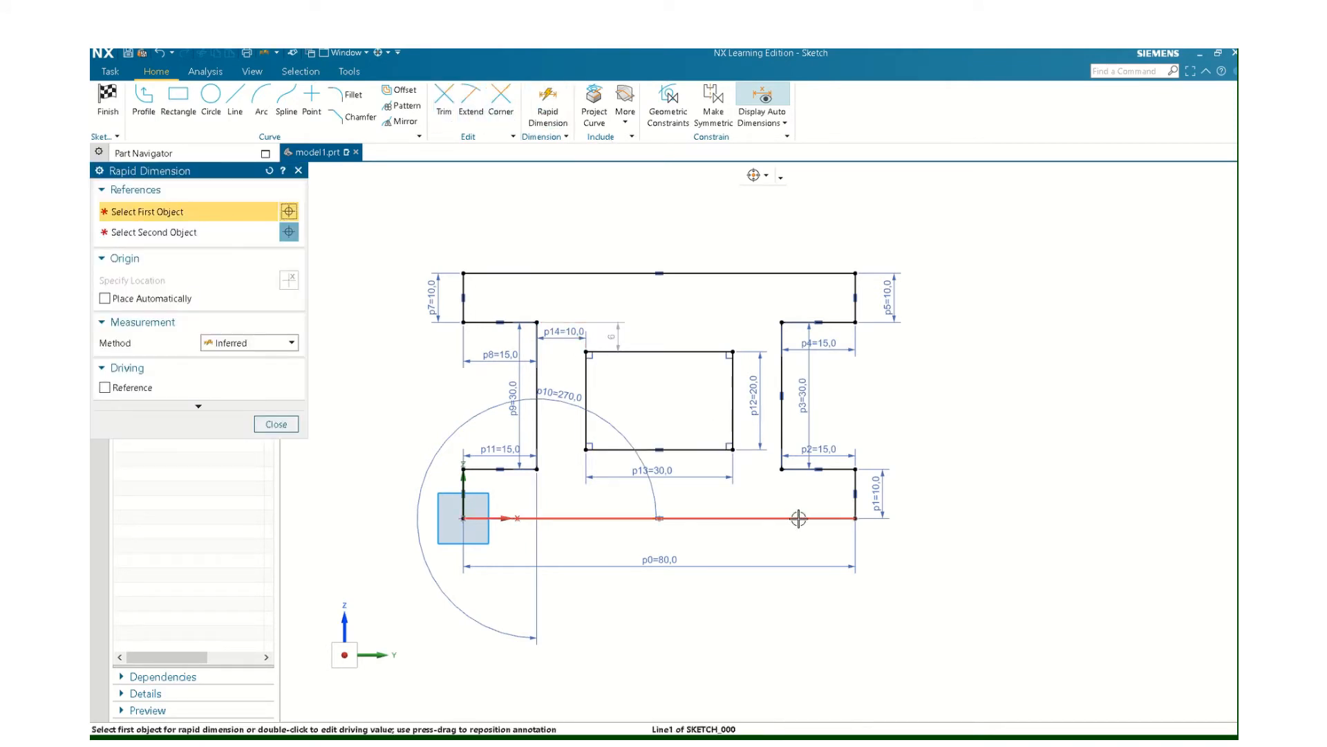
{"action": "left_click", "coordinate": [839, 518]}
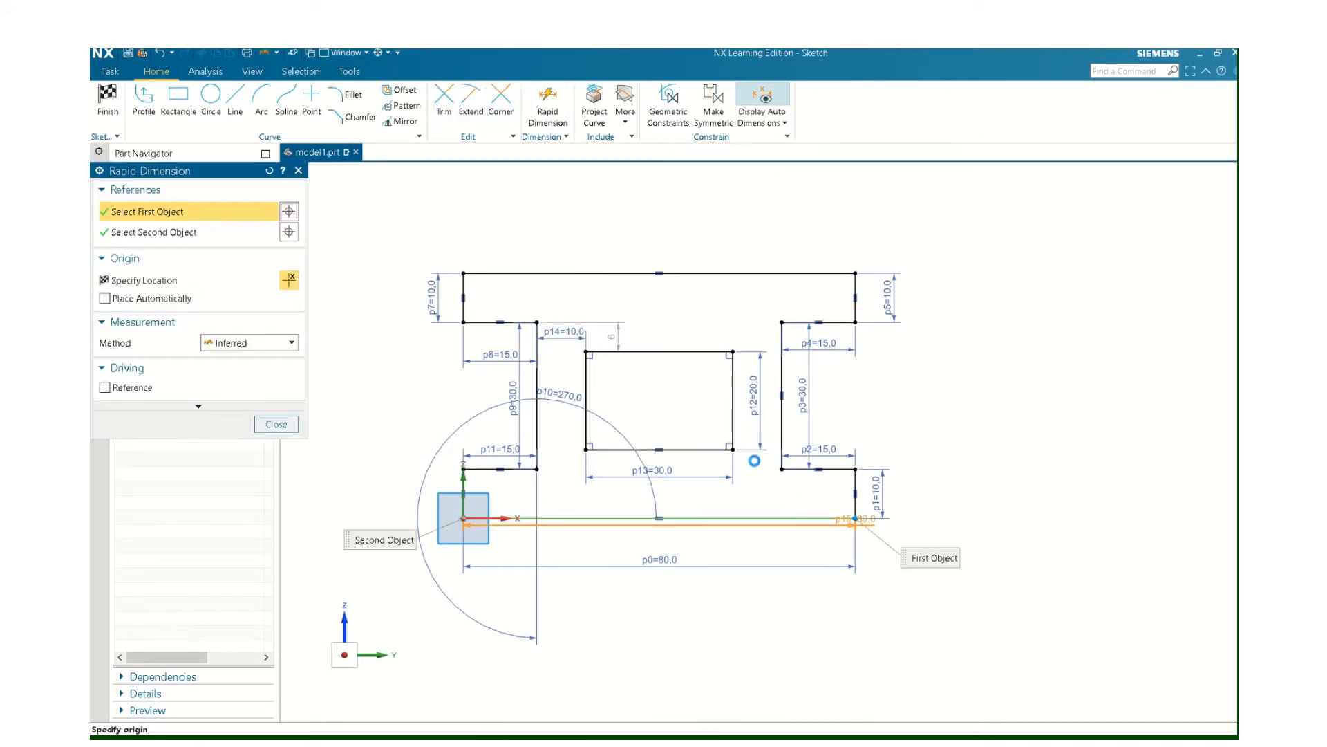
{"action": "left_click", "coordinate": [732, 449]}
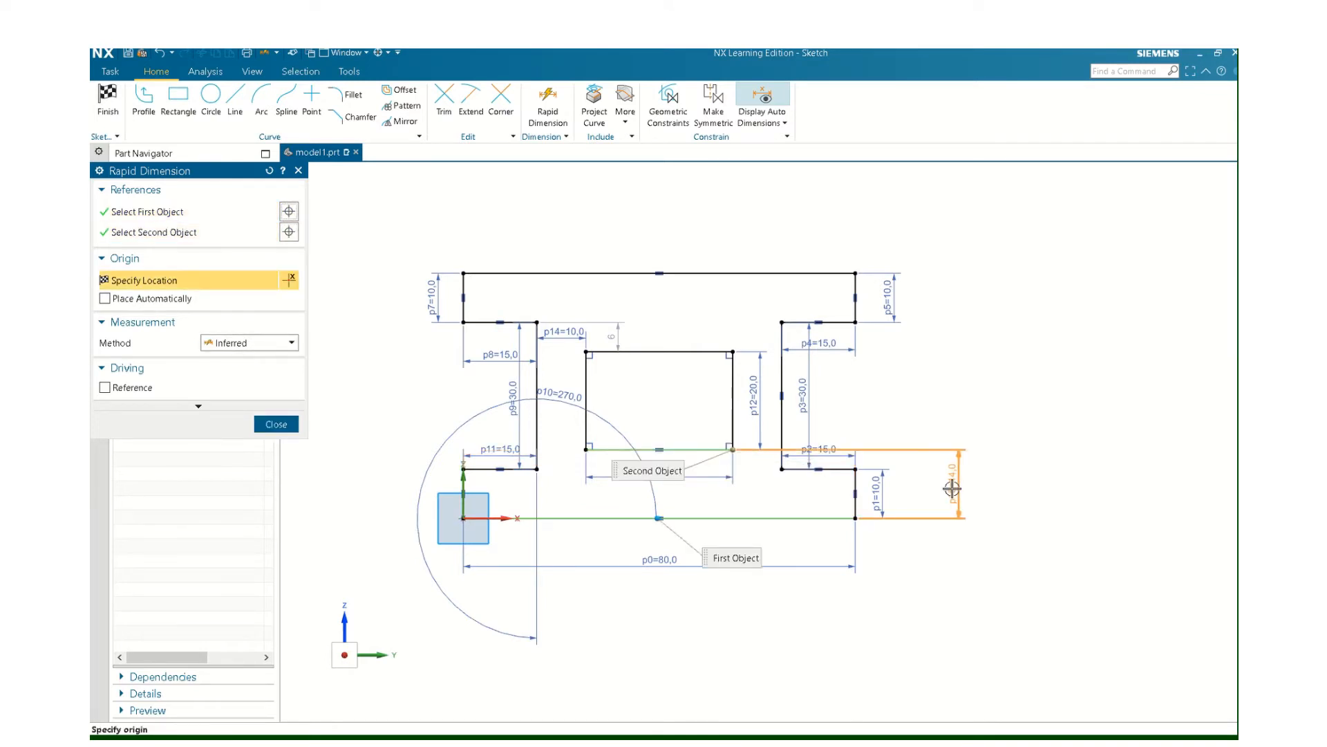
{"action": "left_click", "coordinate": [952, 488]}
{"action": "type", "text": "1"}
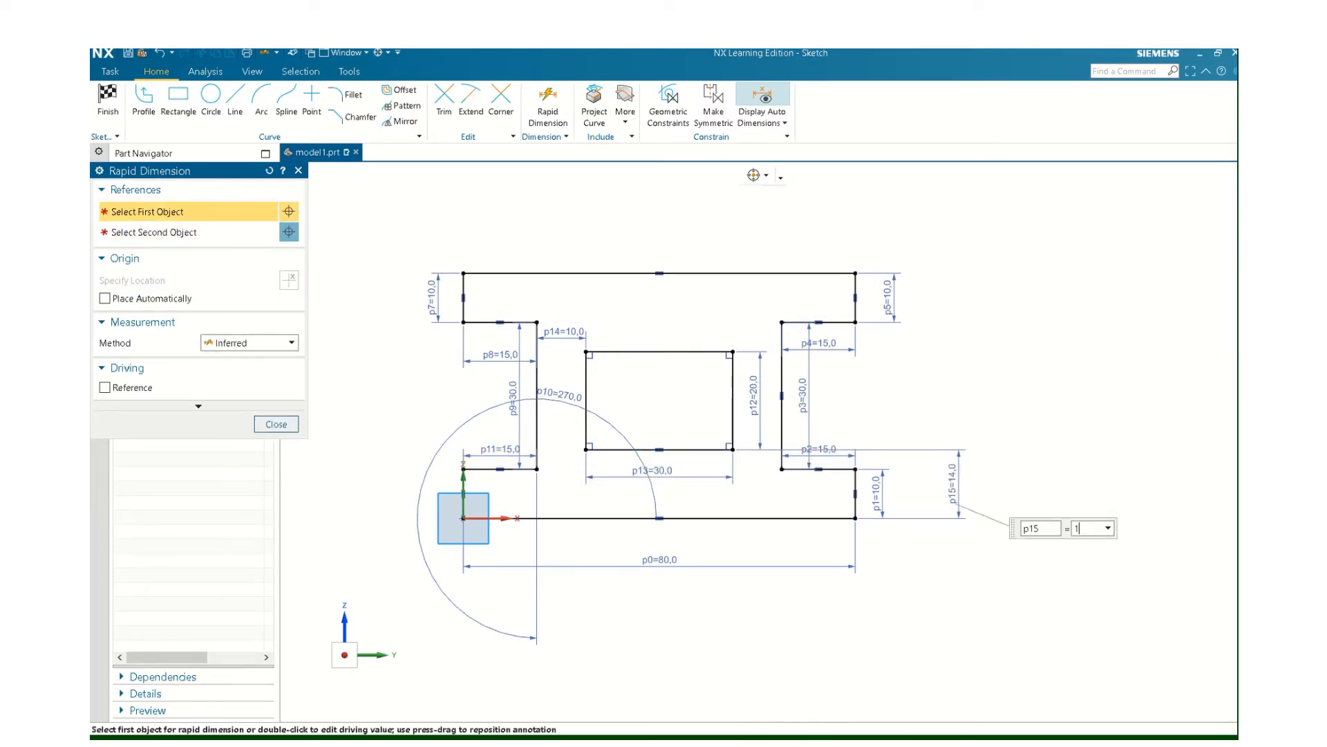
{"action": "type", "text": "5"}
{"action": "key", "text": "Return"}
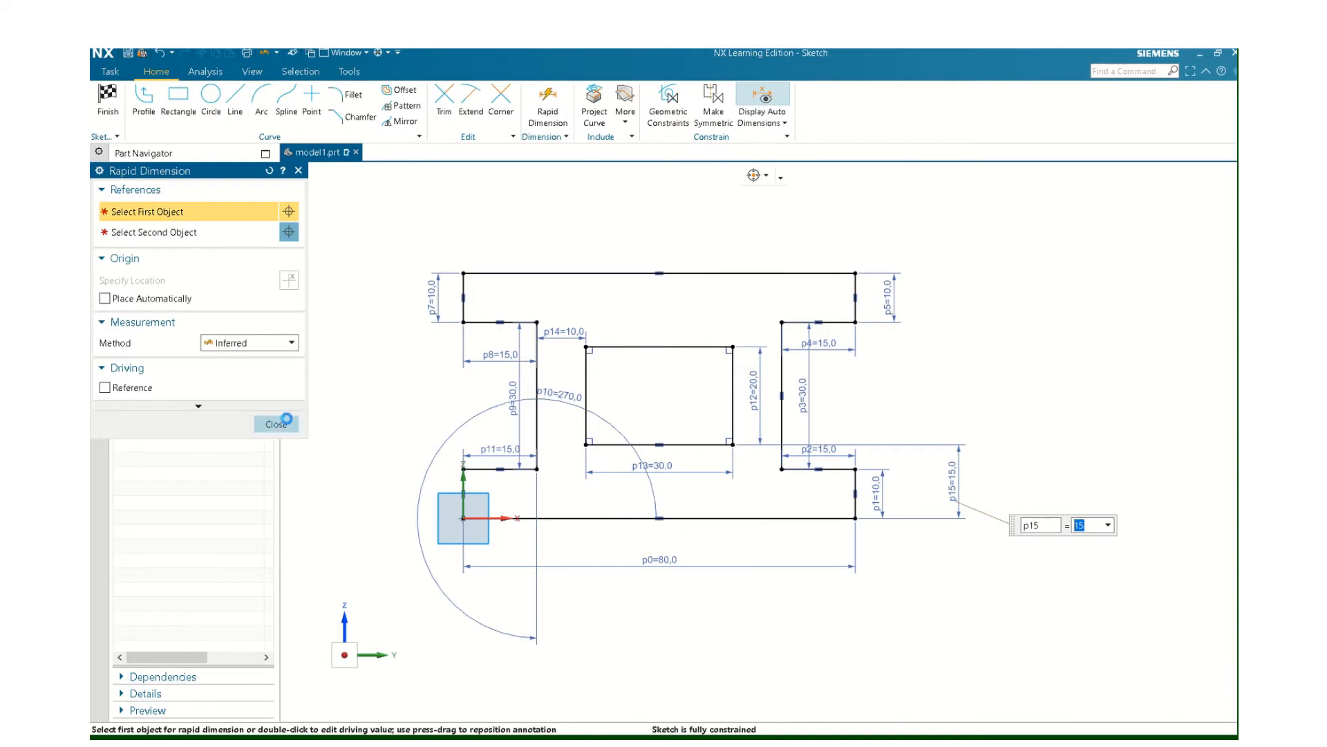
{"action": "left_click", "coordinate": [284, 420]}
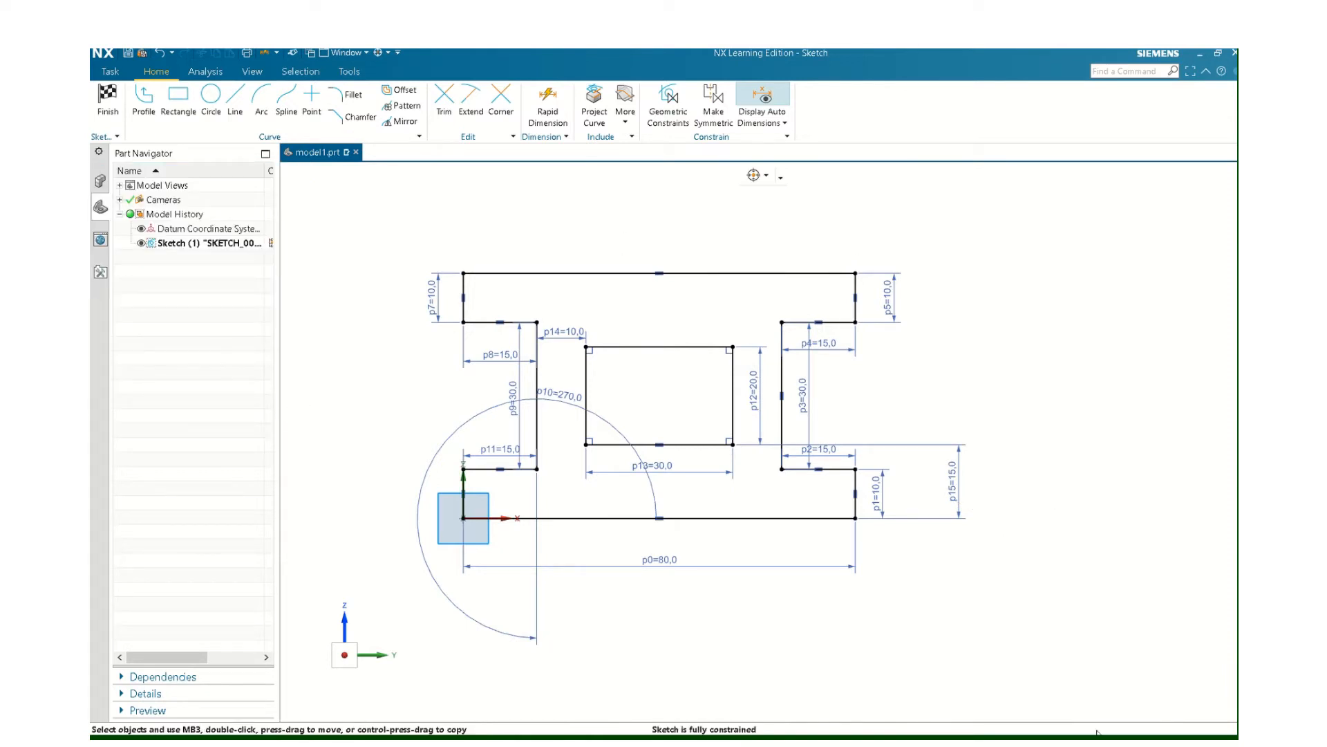
Finish the sketch and hide the datum coordinate system.
{"action": "left_click", "coordinate": [108, 100]}
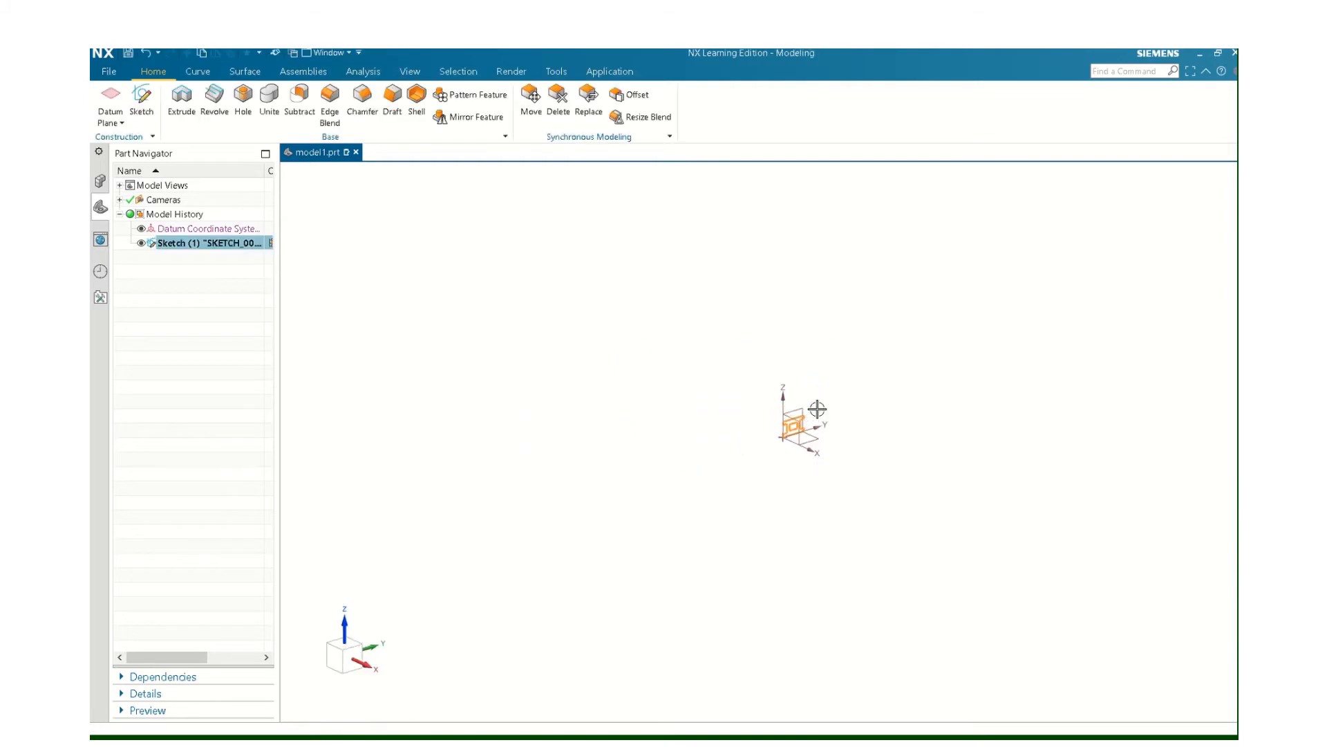
{"action": "scroll", "coordinate": [817, 409], "scroll_direction": "up", "scroll_amount": 5}
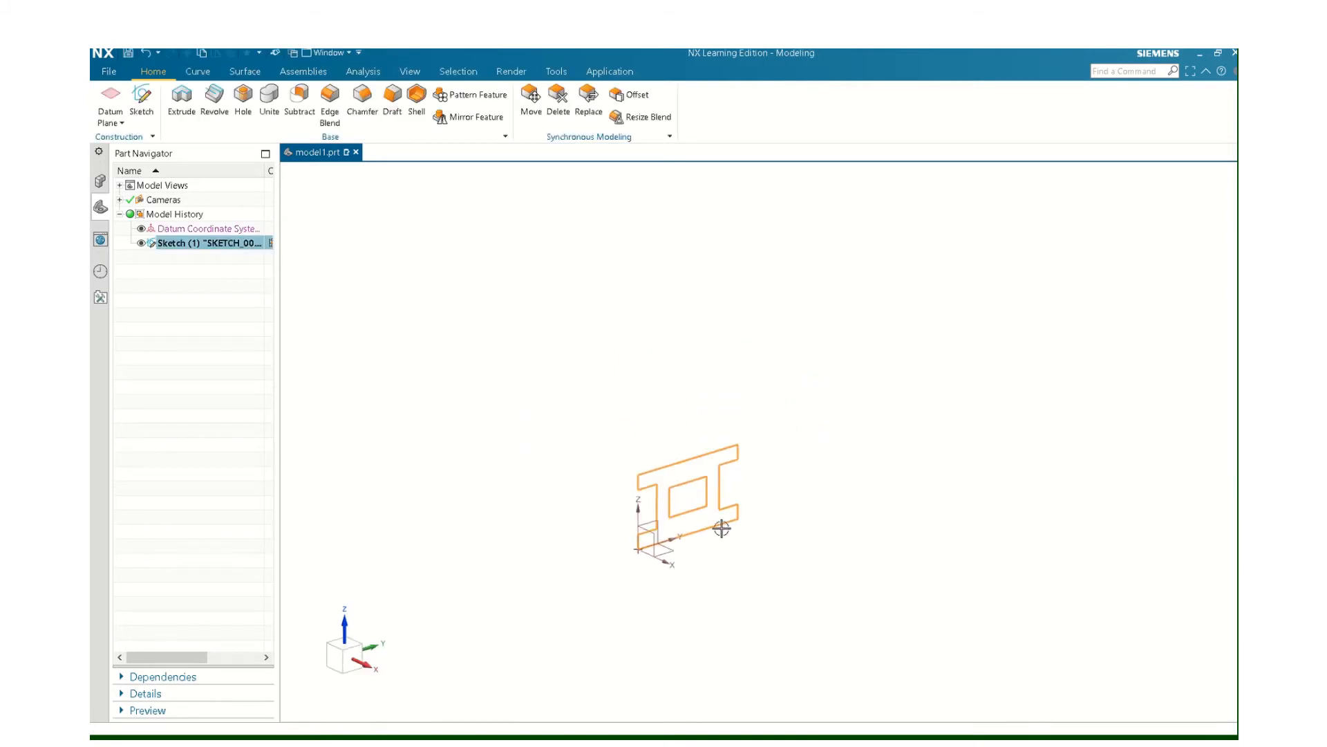
{"action": "right_click", "coordinate": [184, 230]}
{"action": "left_click", "coordinate": [199, 242]}
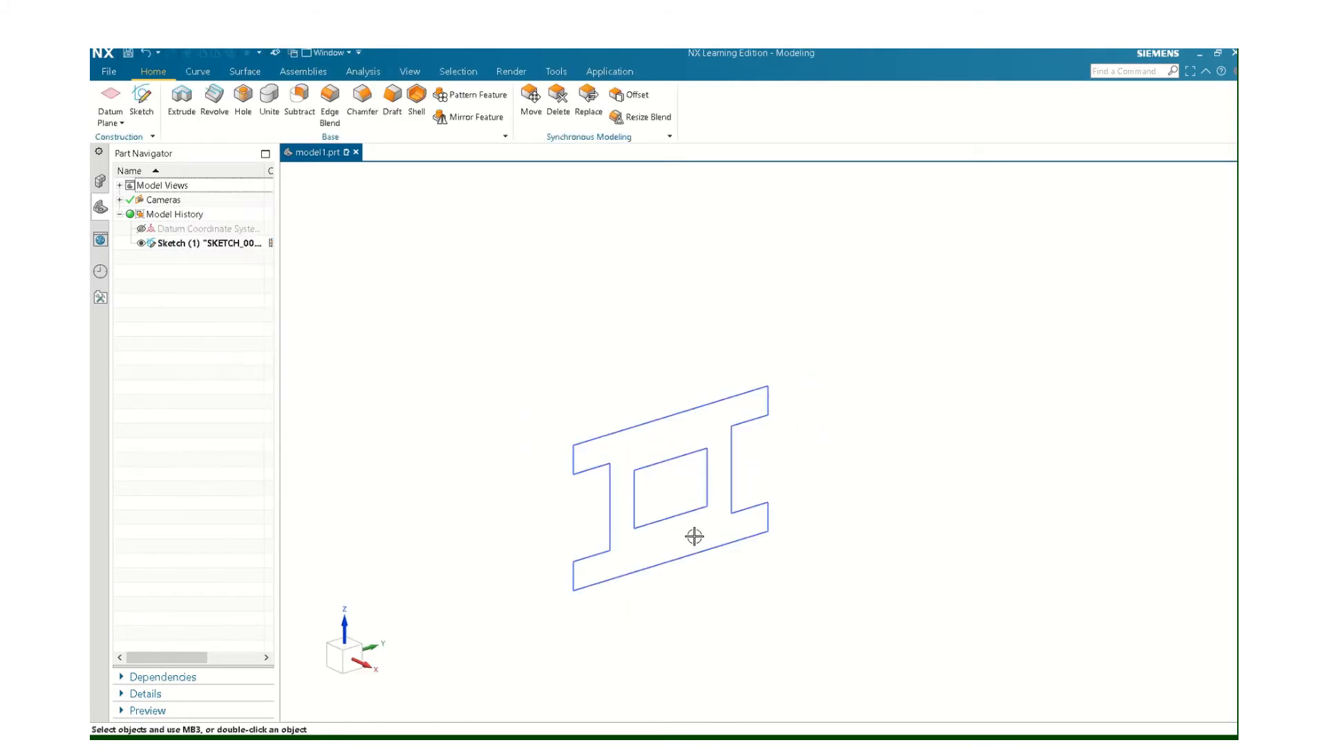
Extrude the whole sketch with a symmetric width of 30 mm, and hide the sketch.
{"action": "scroll", "coordinate": [692, 534], "scroll_direction": "up", "scroll_amount": 1}
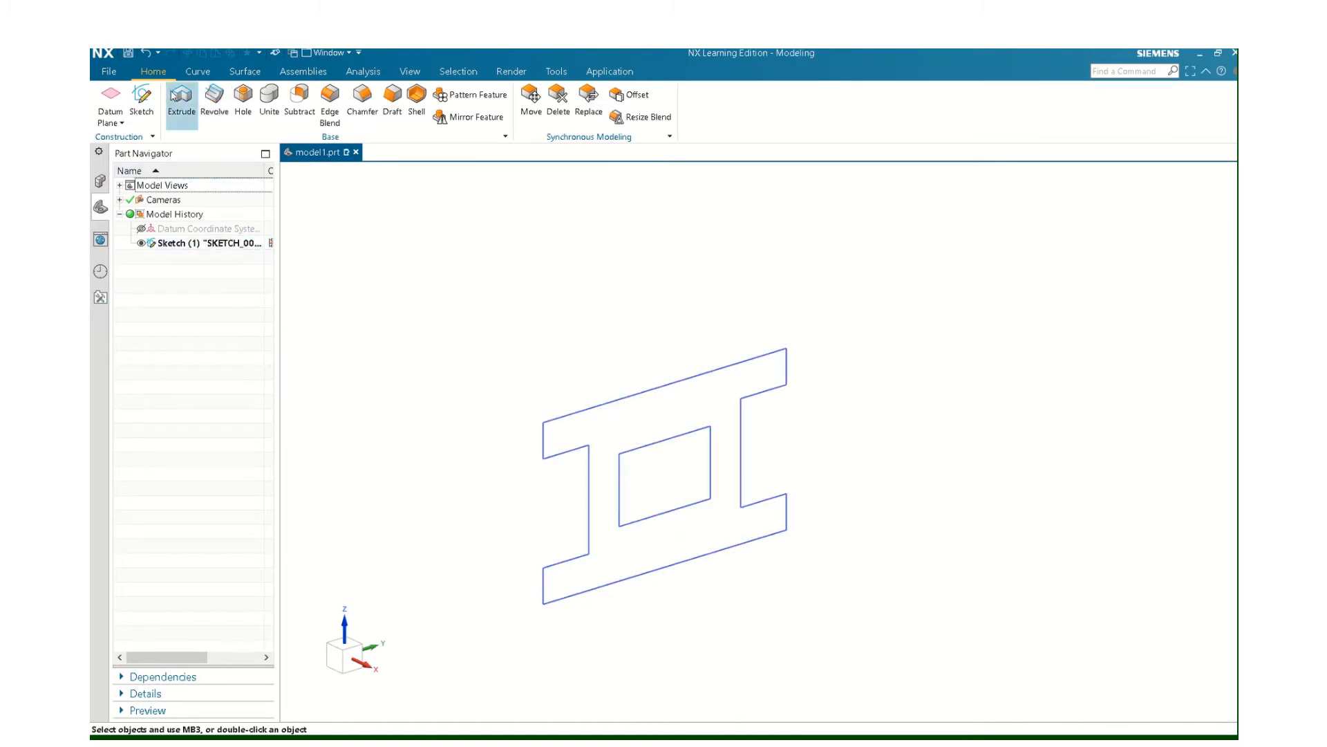
{"action": "left_click", "coordinate": [185, 108]}
{"action": "left_click", "coordinate": [634, 398]}
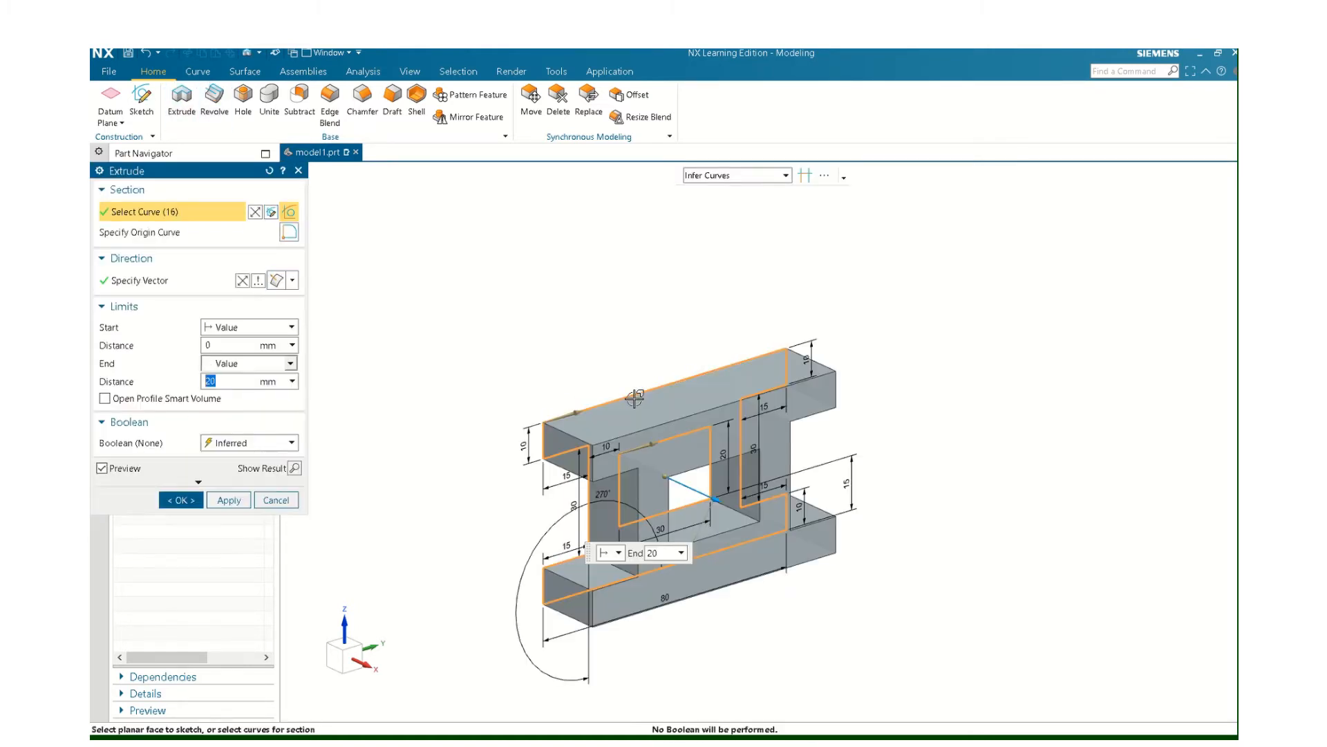
{"action": "left_click", "coordinate": [278, 366]}
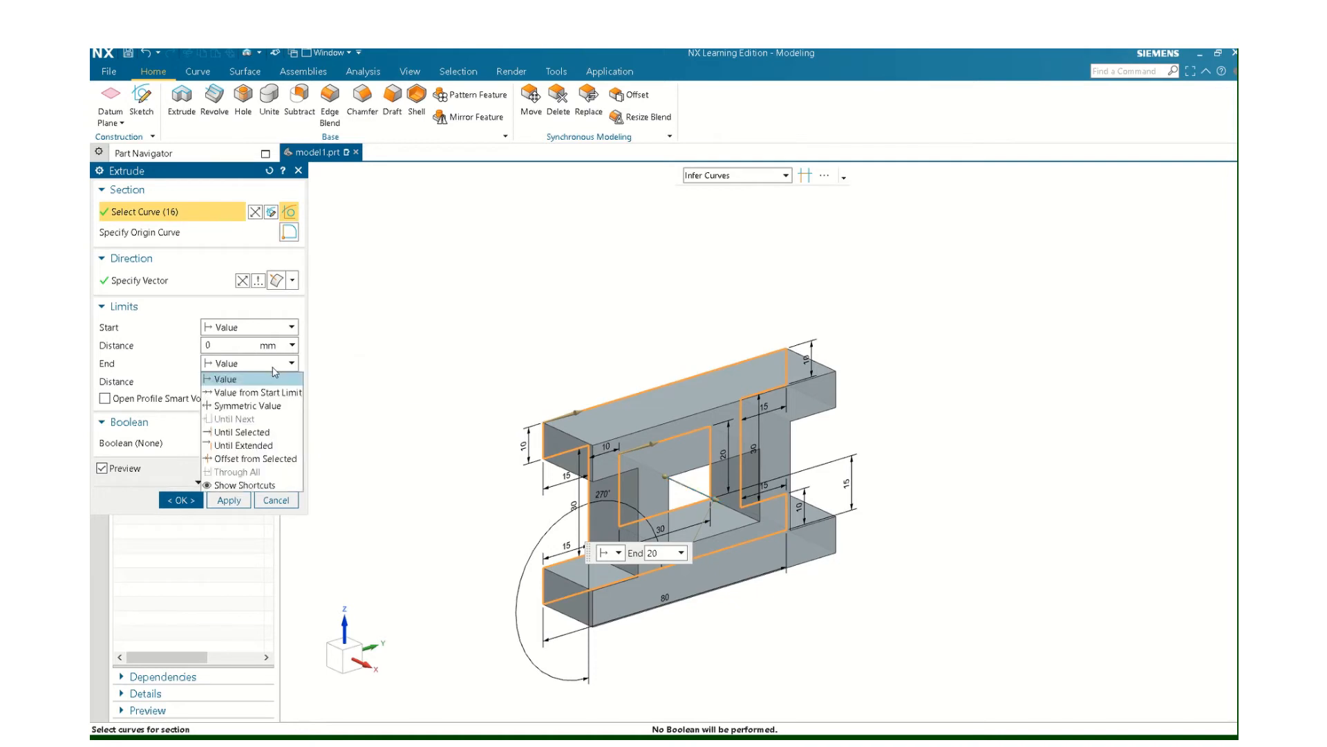
{"action": "left_click", "coordinate": [257, 406]}
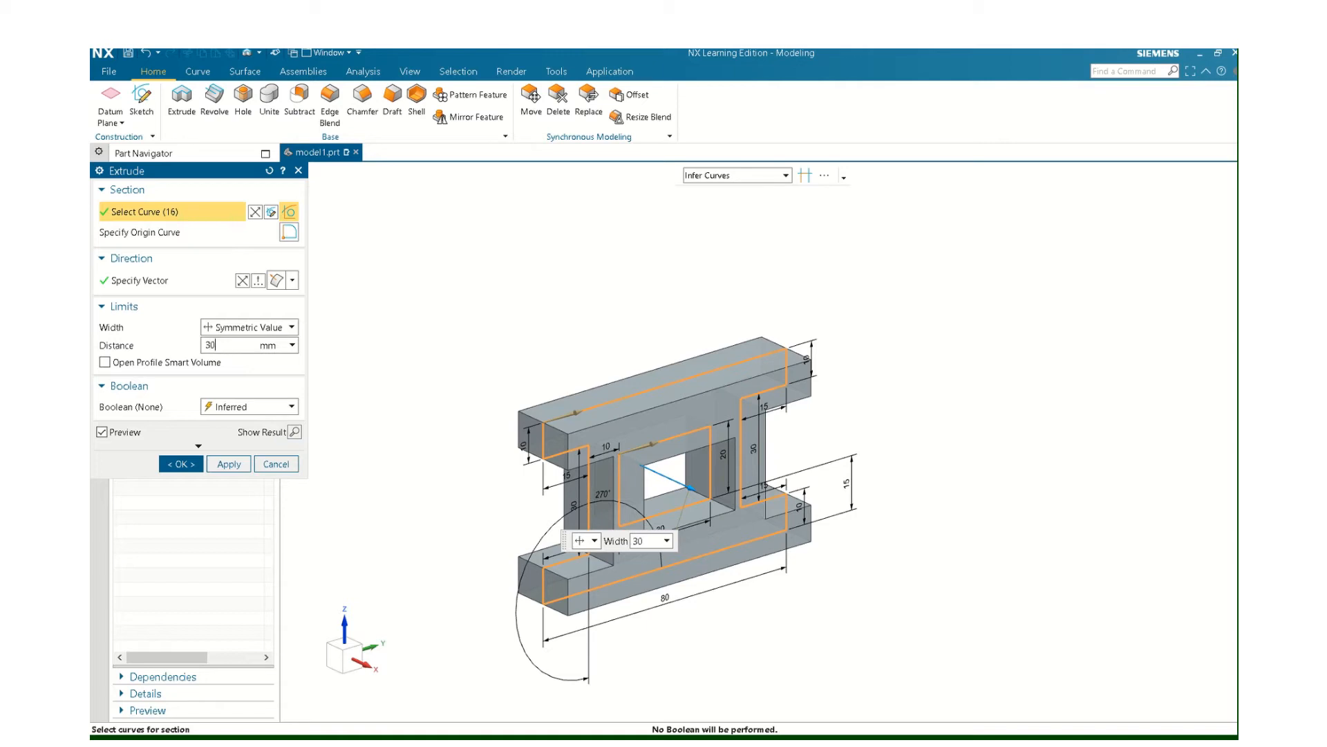
{"action": "left_click", "coordinate": [201, 461]}
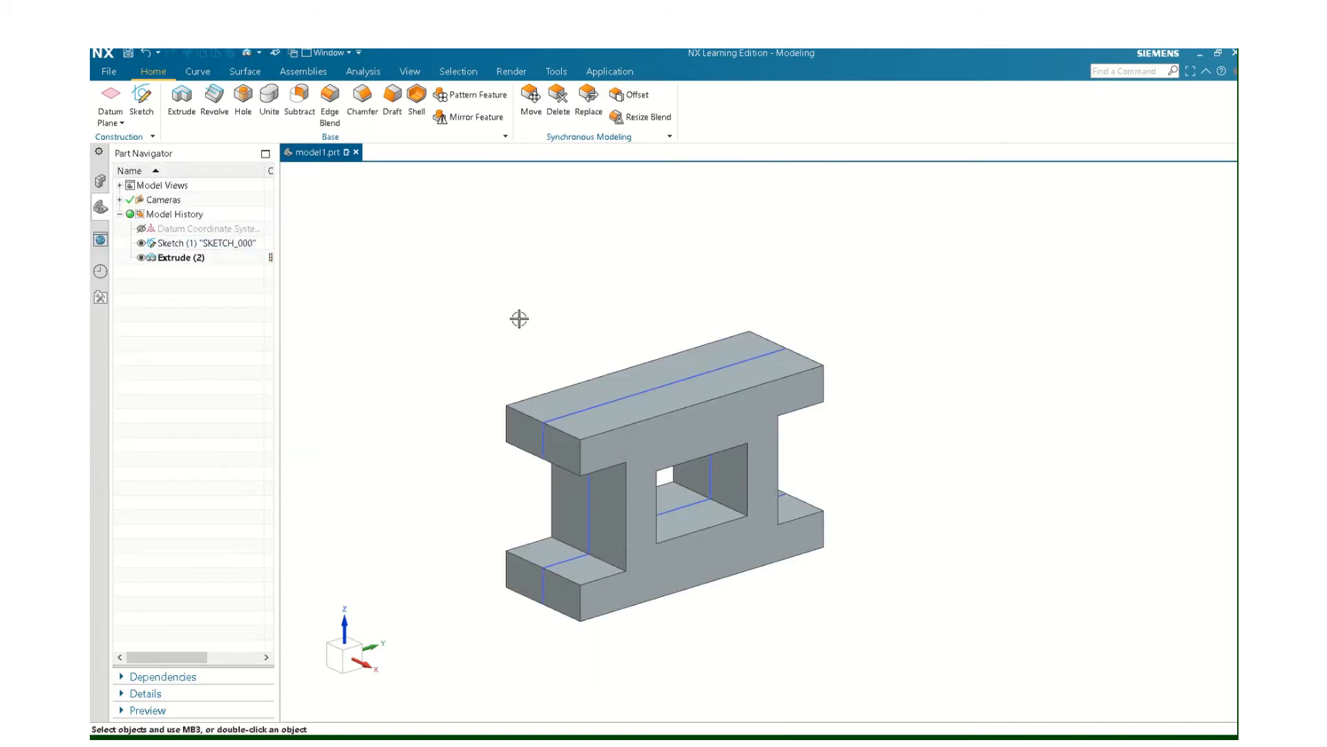
{"action": "right_click", "coordinate": [218, 249]}
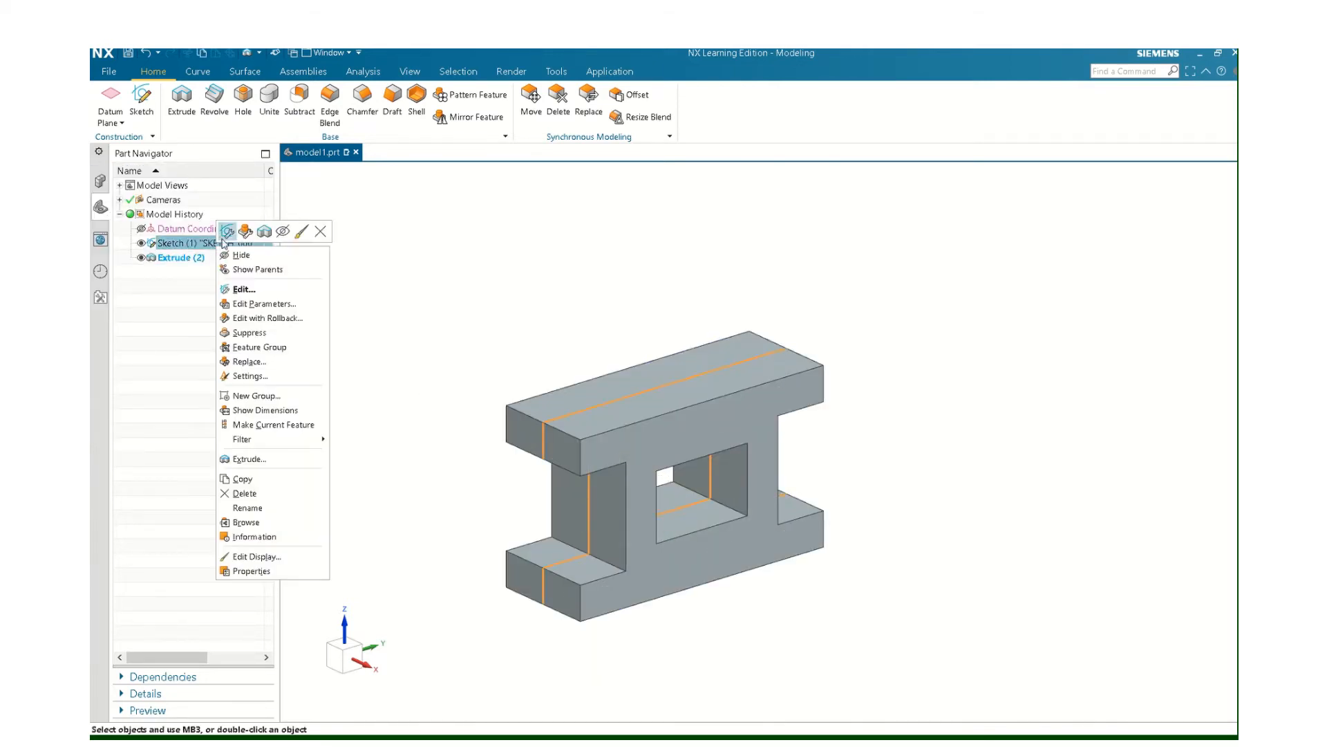
{"action": "left_click", "coordinate": [240, 254]}
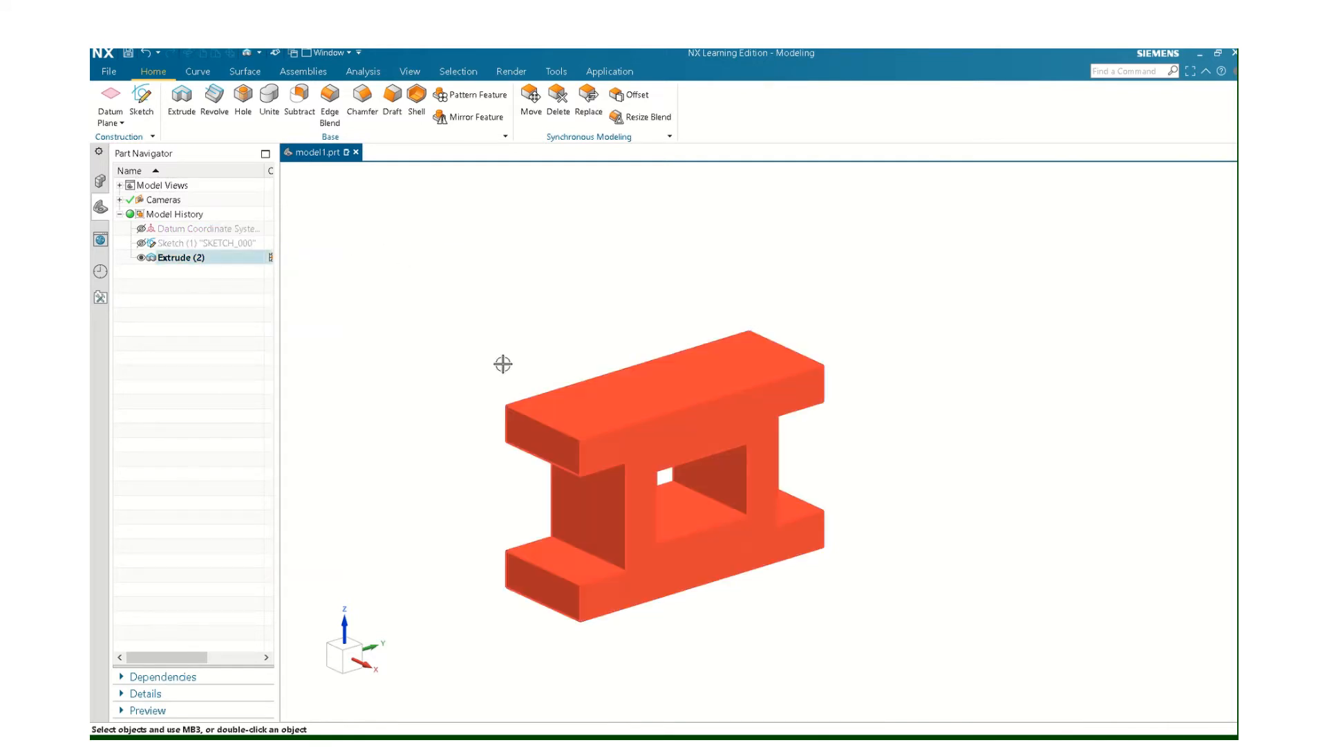
Reopen the sketch and the extrusion in turn to review their editable definitions, closing each without edits.
{"action": "double_click", "coordinate": [182, 243]}
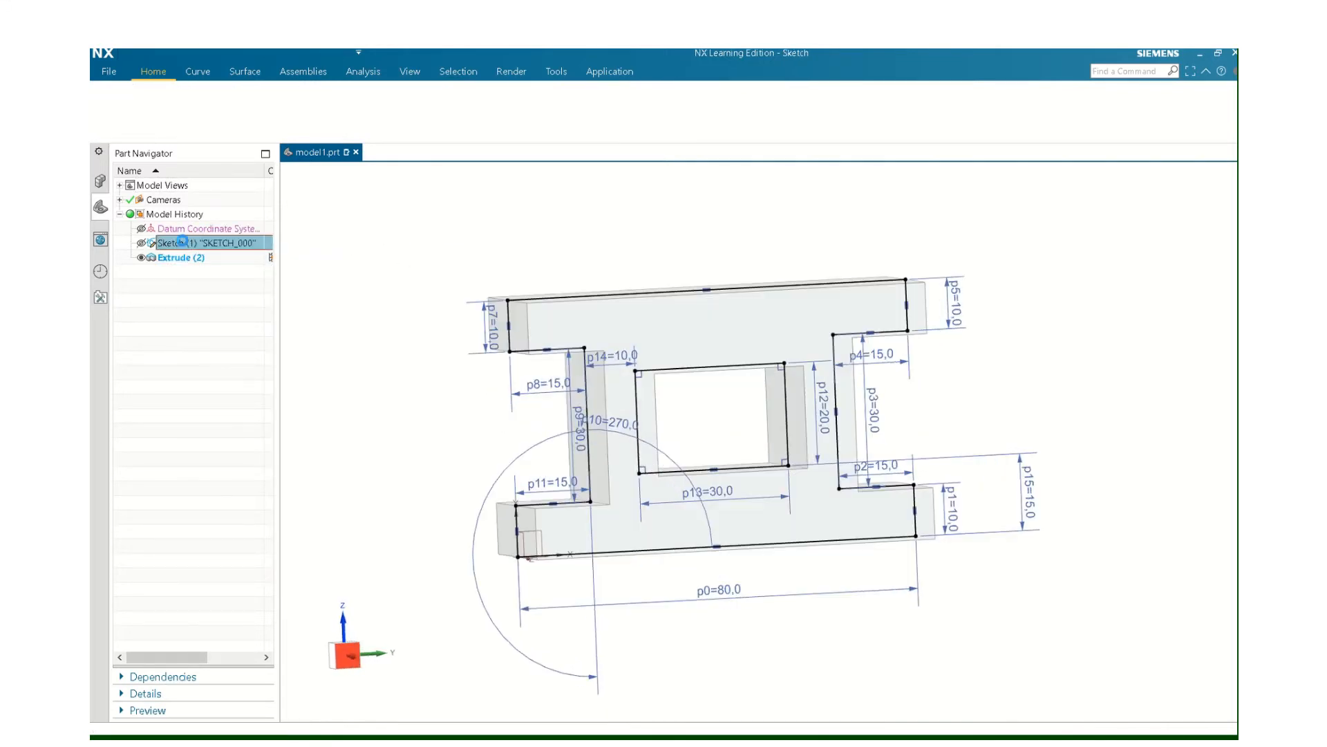
{"action": "left_click", "coordinate": [103, 95]}
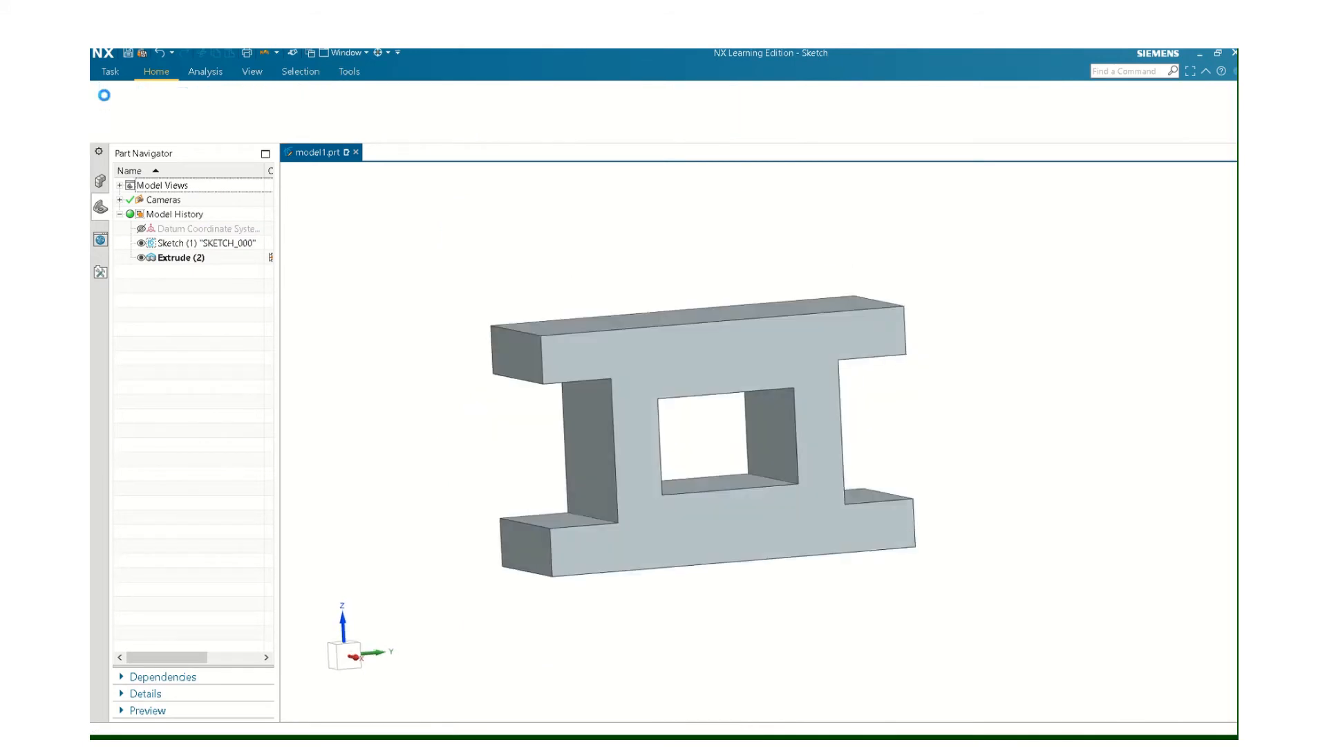
{"action": "double_click", "coordinate": [178, 257]}
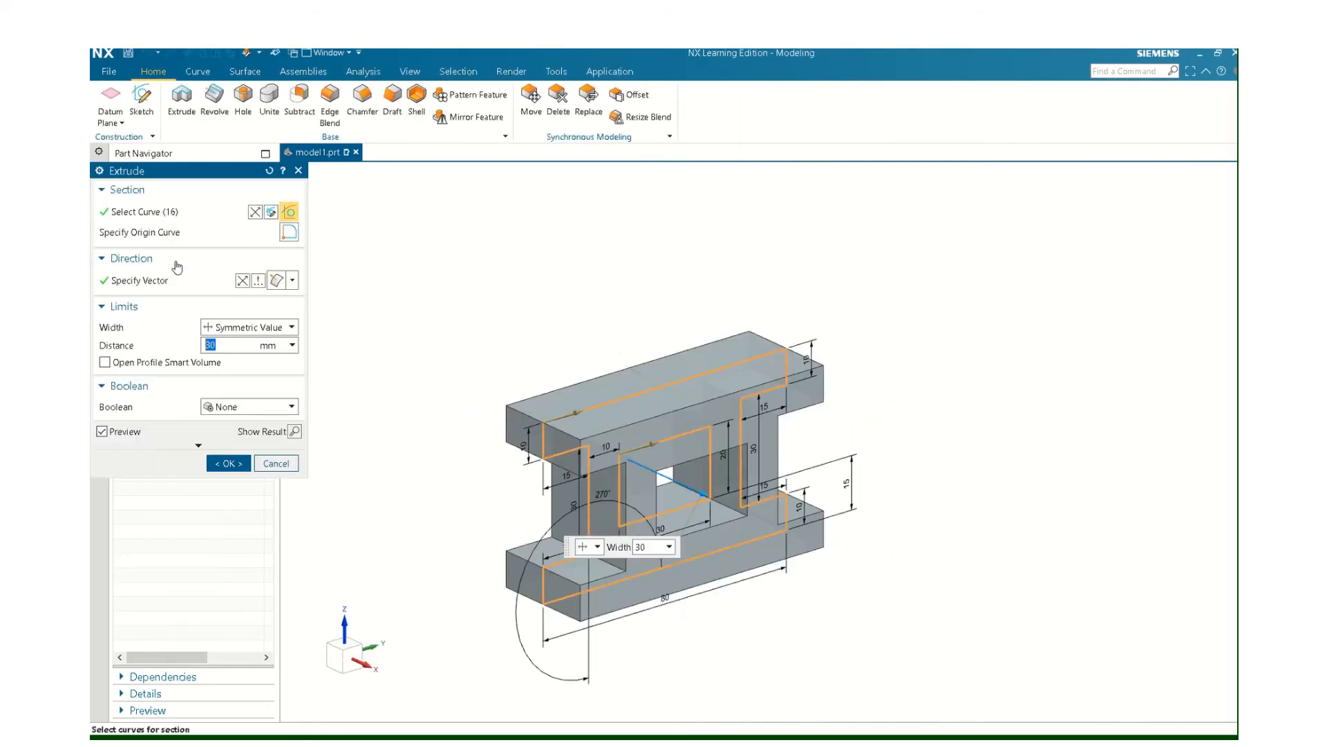
{"action": "left_click", "coordinate": [230, 463]}
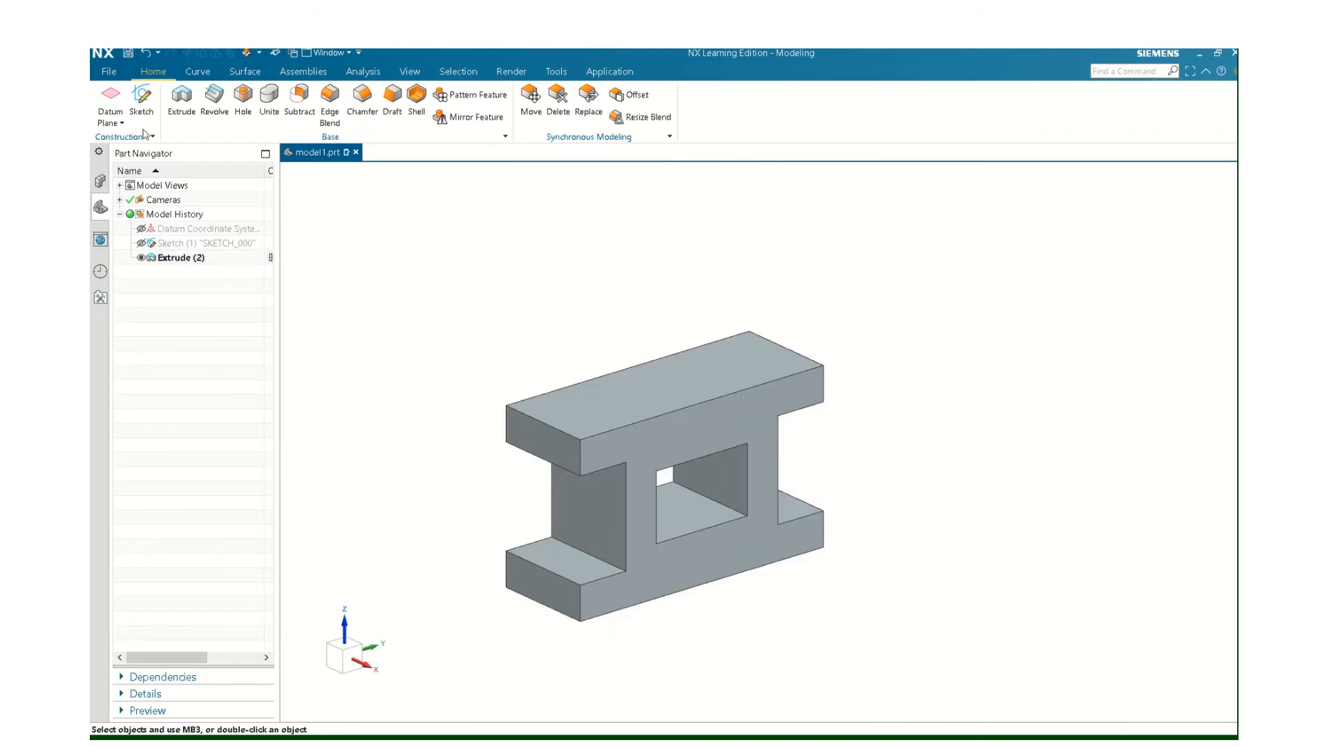
Save the part as "132-020 Cement Block" in the NX Stuff folder inside the desktop's MET 132 SP 2021 folder.
{"action": "left_click", "coordinate": [108, 71]}
{"action": "mouse_move", "coordinate": [157, 150]}
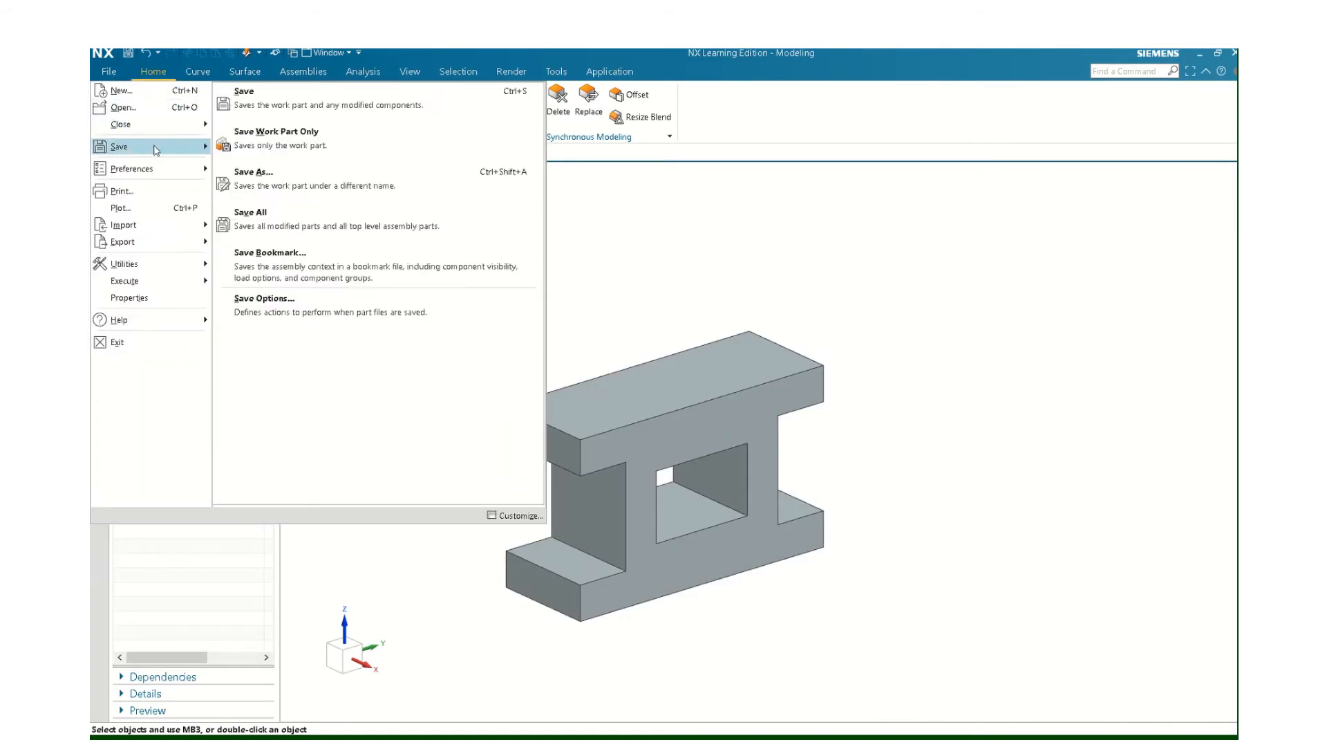
{"action": "left_click", "coordinate": [277, 178]}
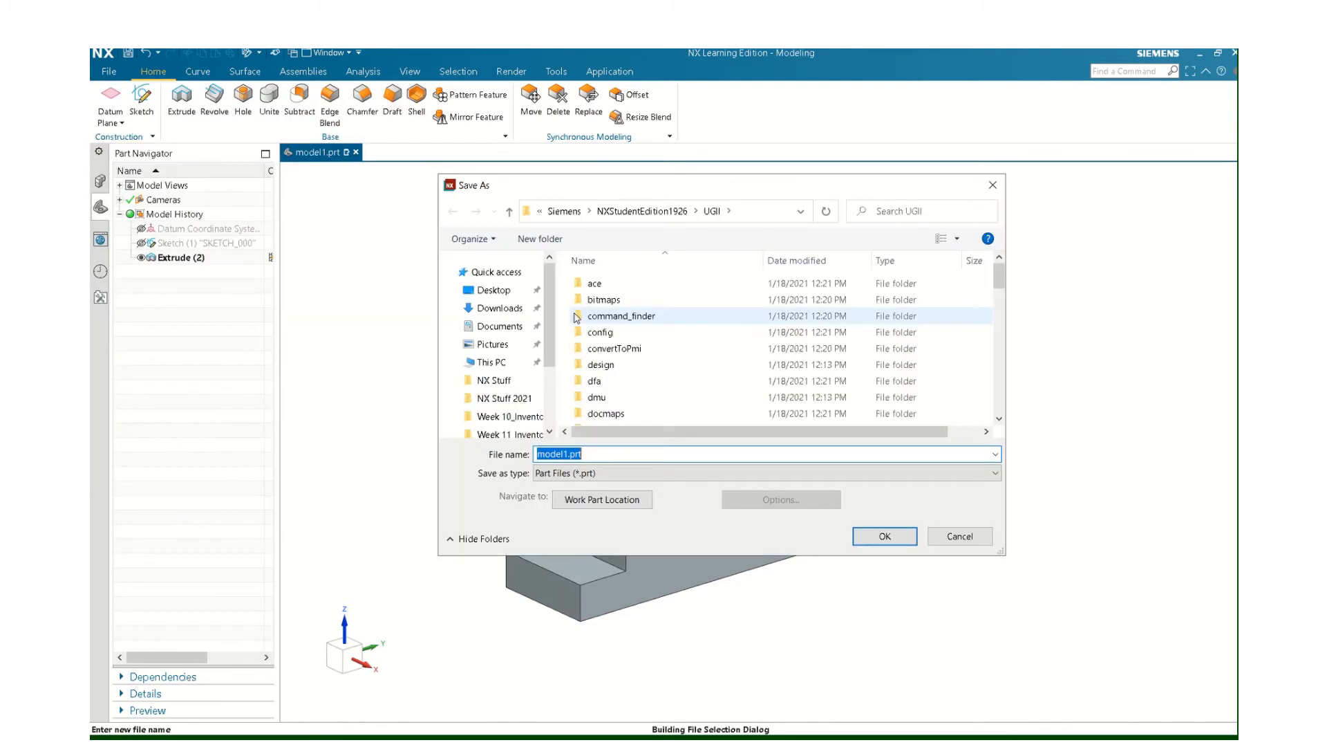
{"action": "left_click", "coordinate": [494, 291]}
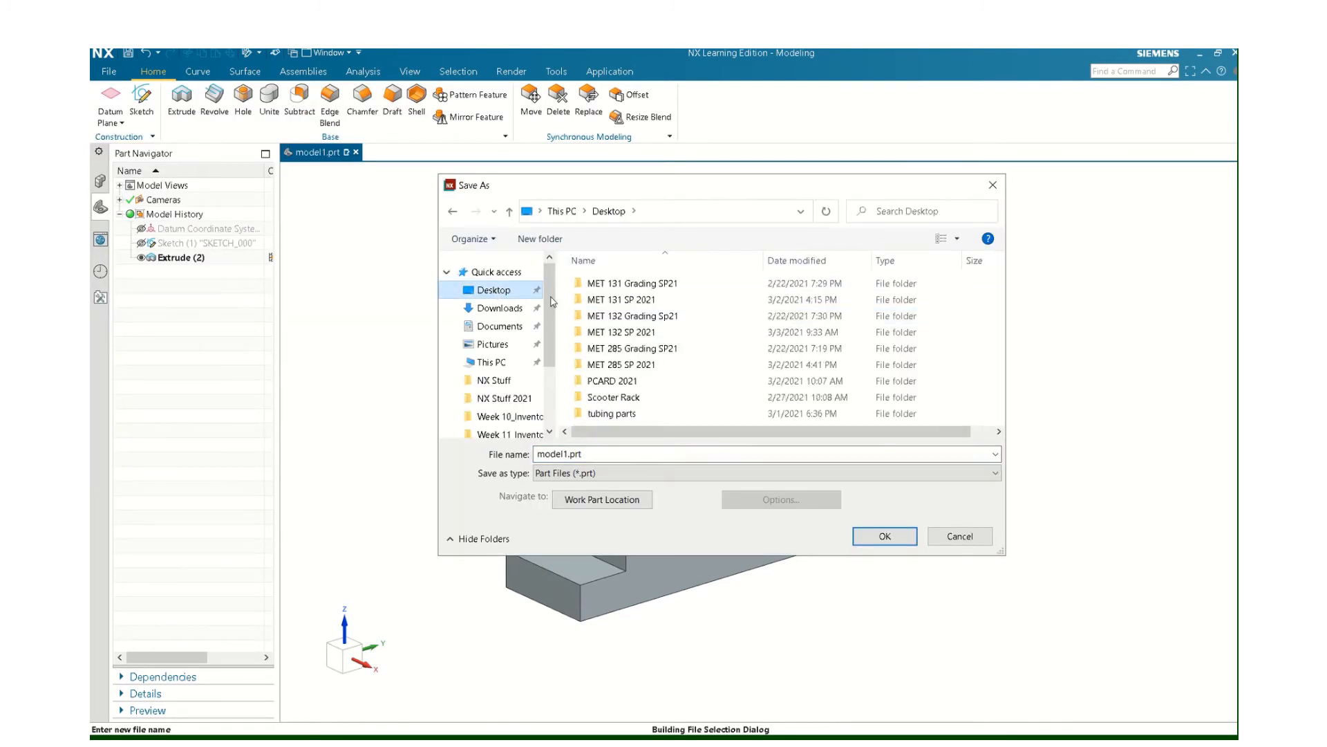
{"action": "double_click", "coordinate": [631, 333]}
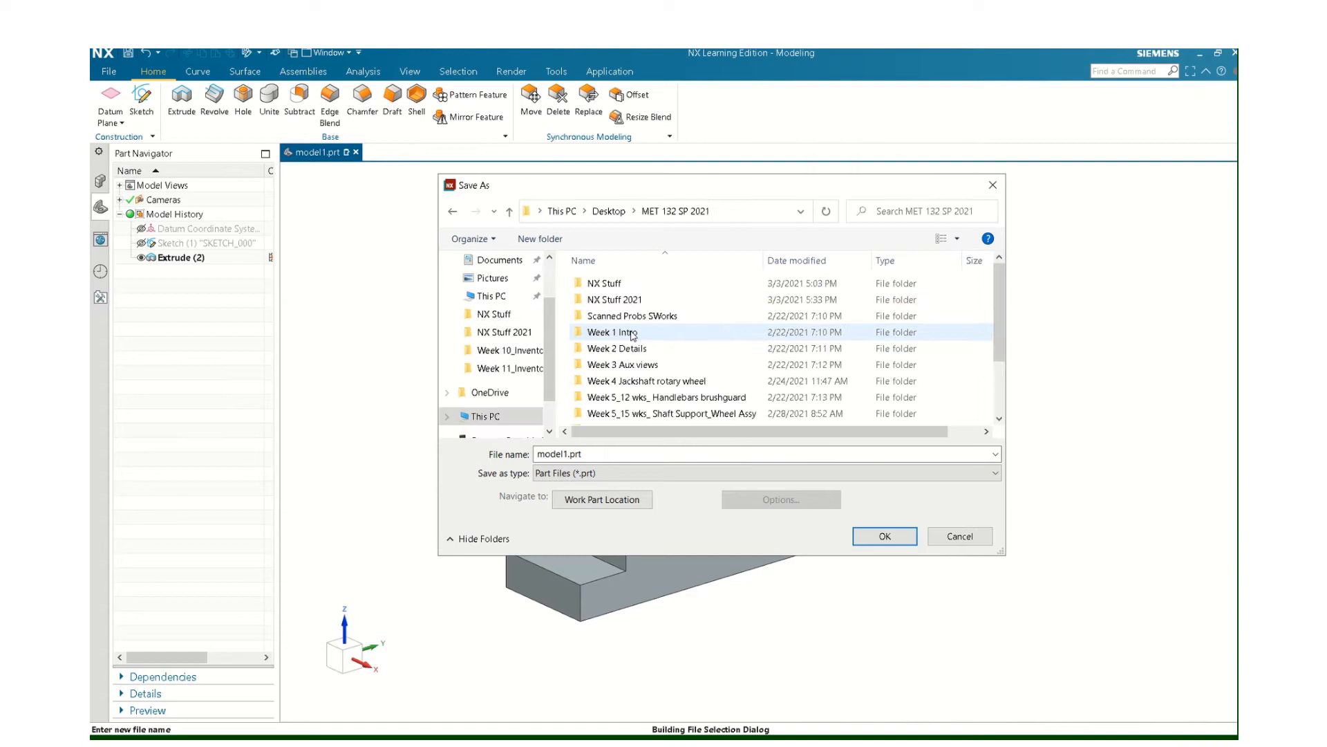
{"action": "double_click", "coordinate": [613, 291]}
{"action": "double_click", "coordinate": [588, 454]}
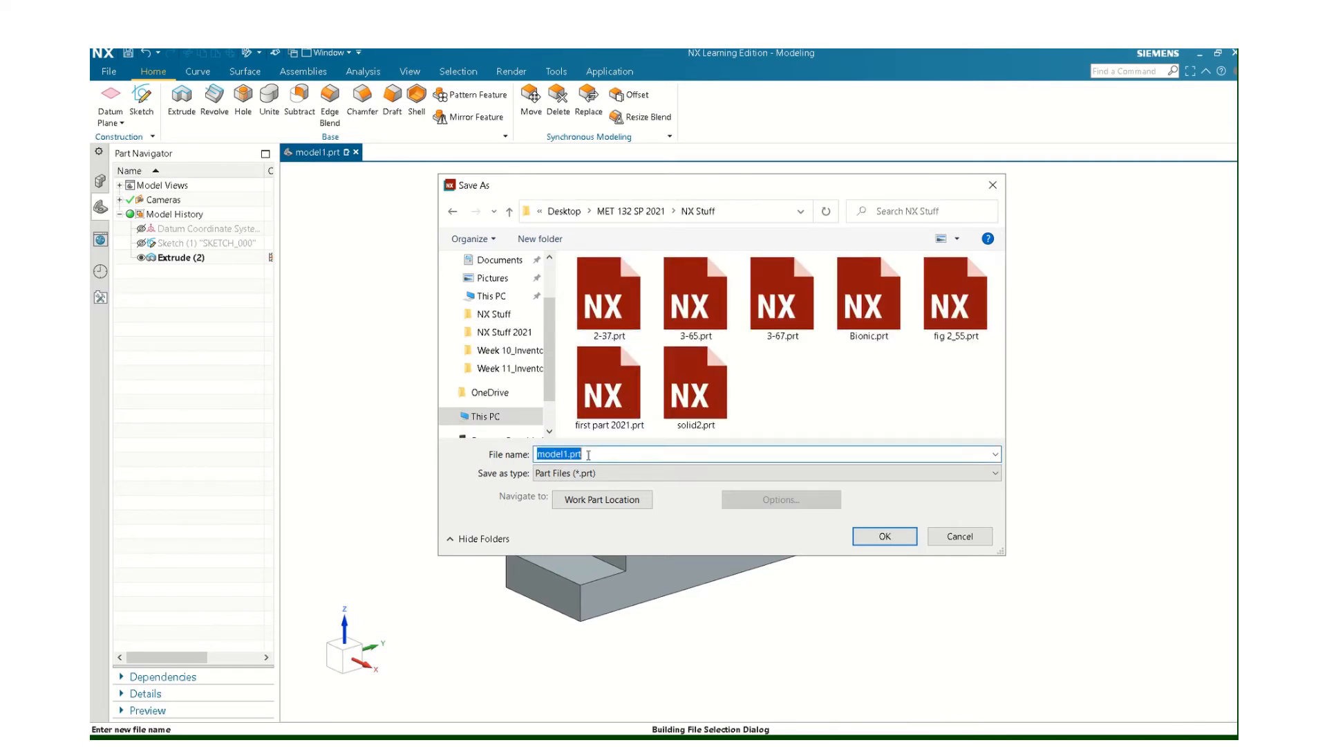
{"action": "type", "text": "Cme"}
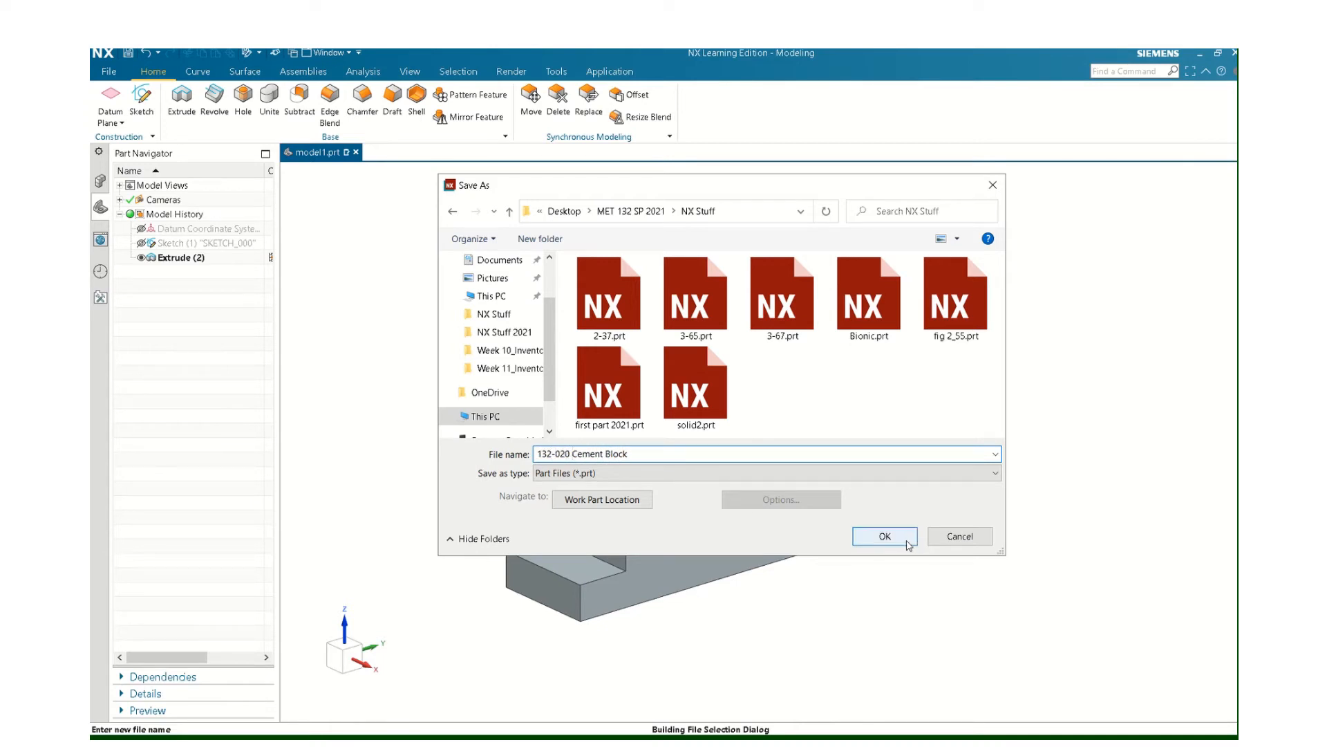
{"action": "left_click", "coordinate": [882, 537]}
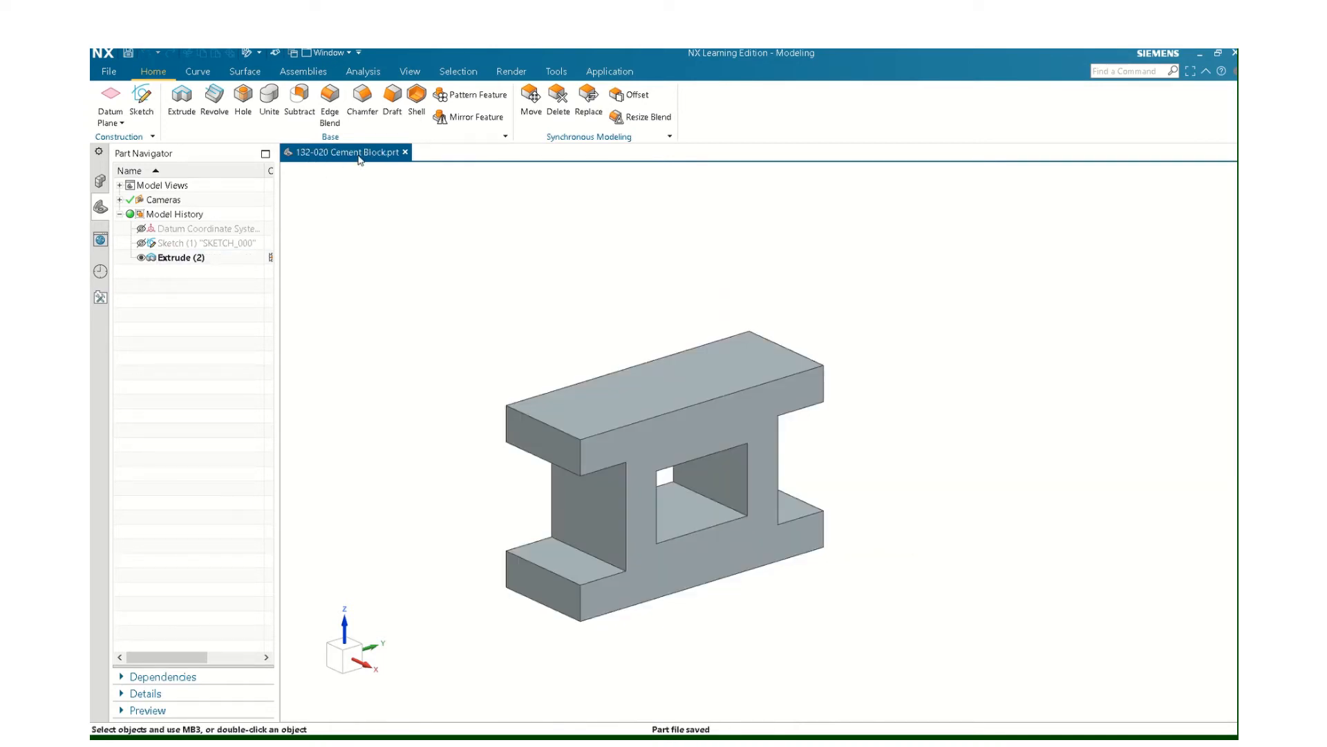
Switch to Drafting and create an A3 template sheet, leaving the title block cells blank and dismissing the base view setup.
{"action": "left_click", "coordinate": [615, 73]}
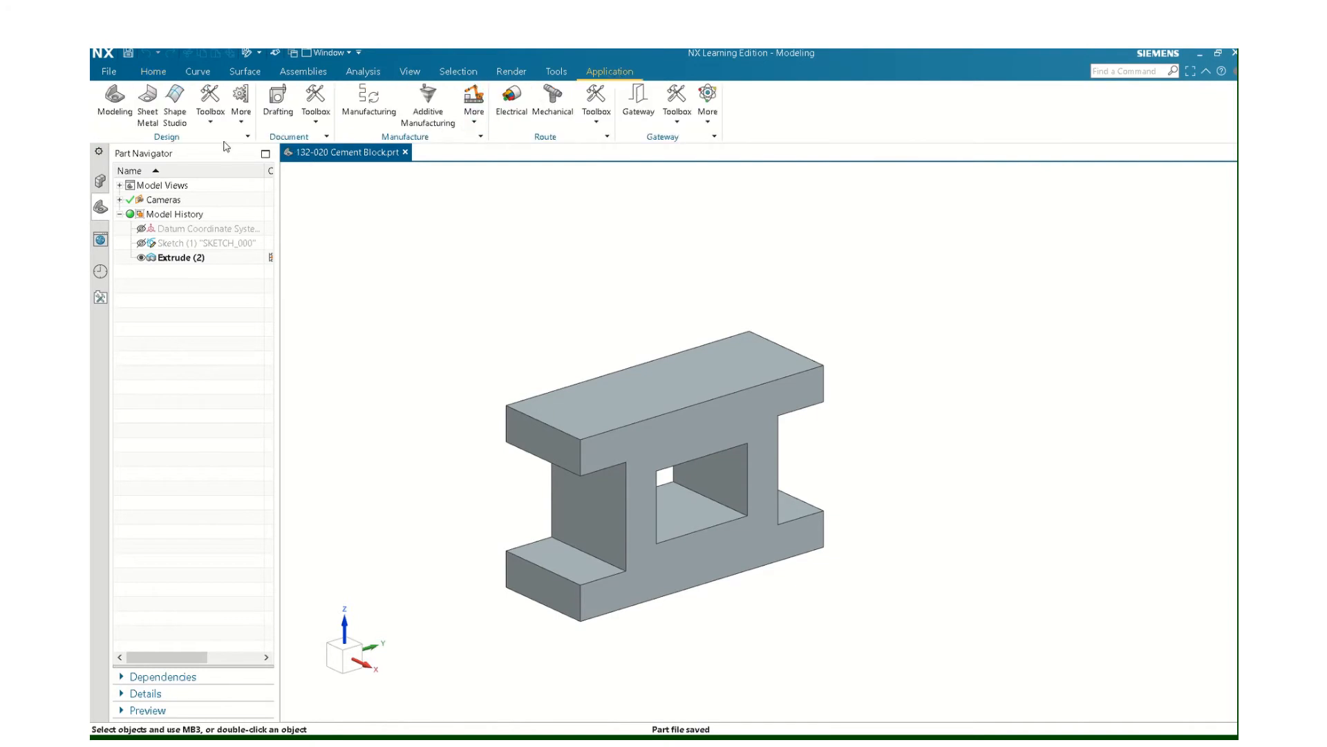
{"action": "left_click", "coordinate": [276, 102]}
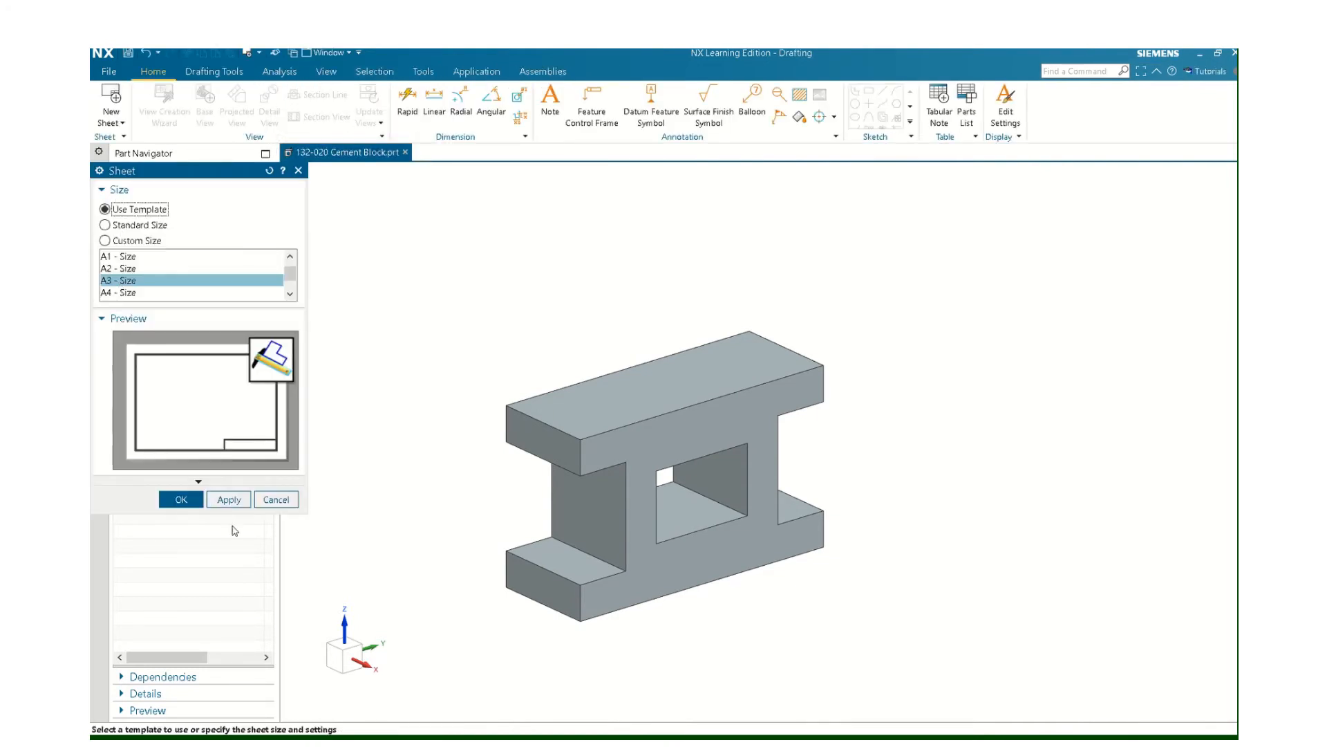
{"action": "left_click", "coordinate": [182, 499]}
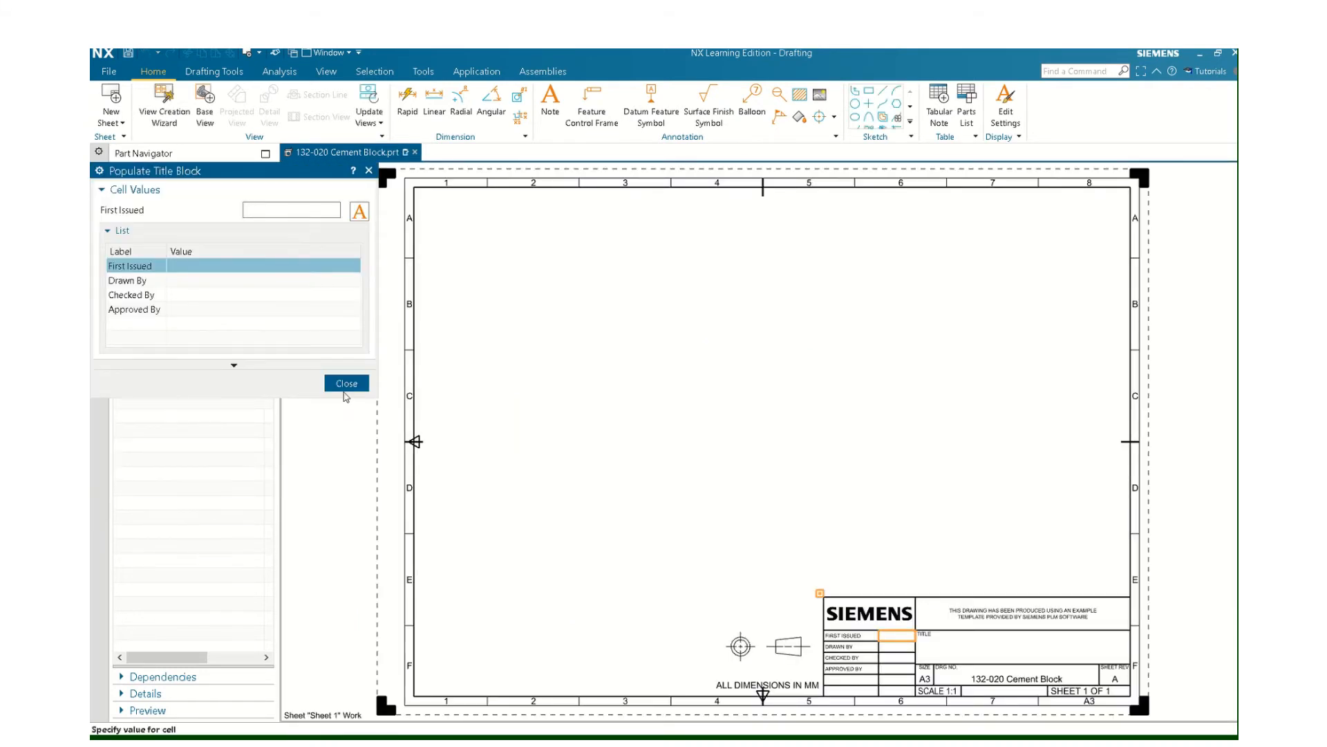
{"action": "left_click", "coordinate": [345, 389]}
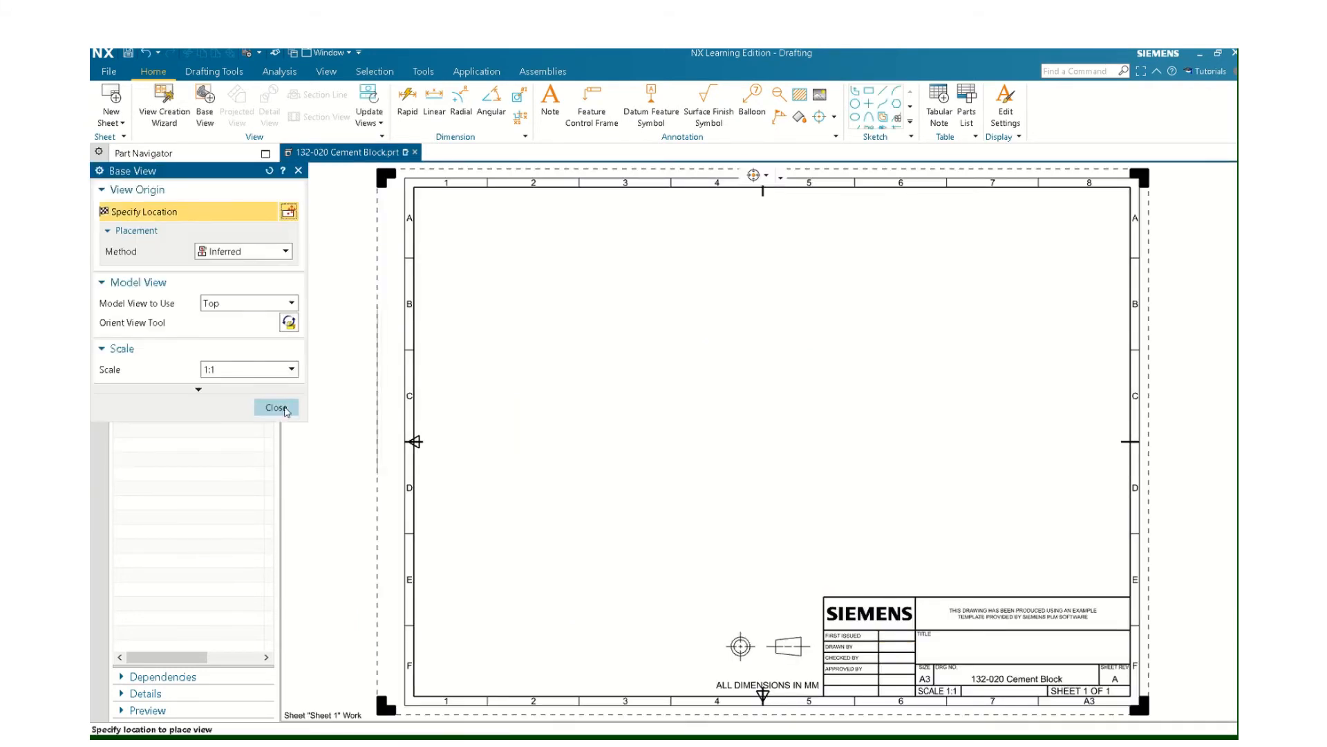
{"action": "left_click", "coordinate": [276, 407]}
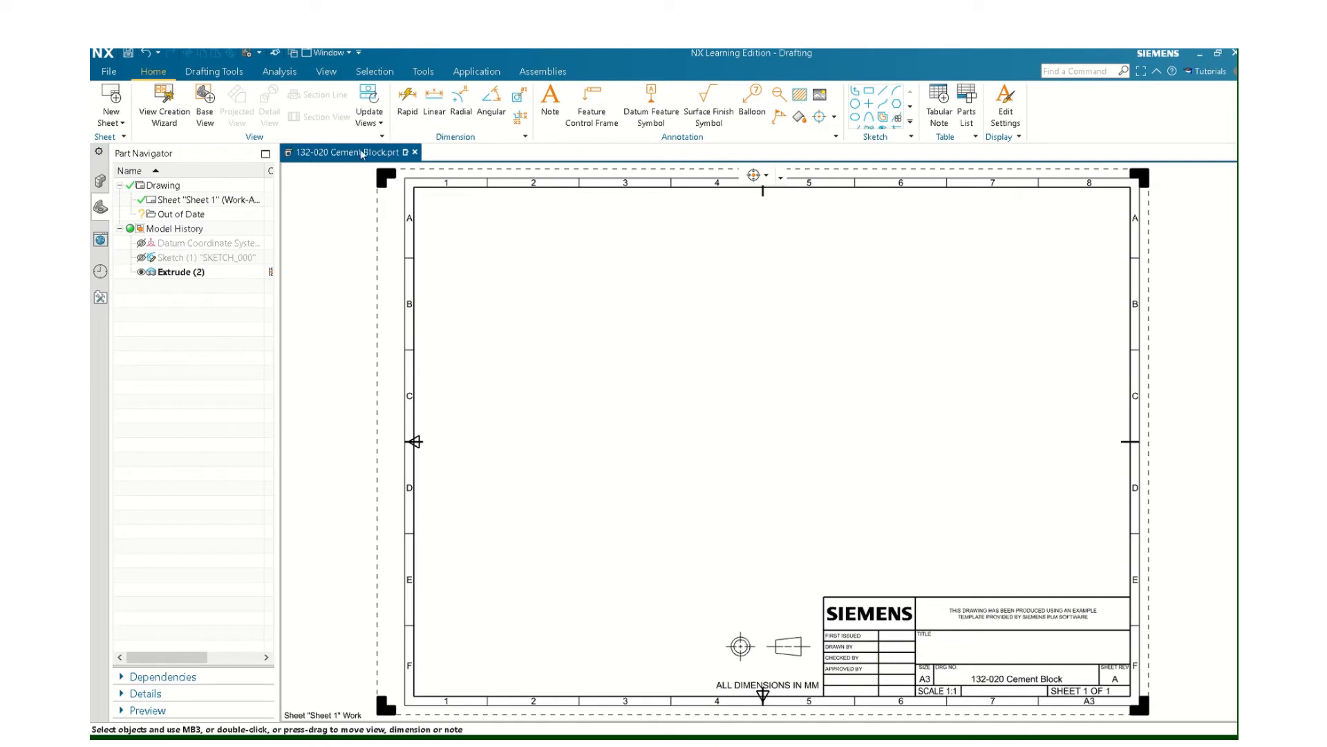
Create drawing views with dashed hidden lines using the View Creation Wizard, with Left as the parent plus top, side and isometric views.
{"action": "left_click", "coordinate": [164, 104]}
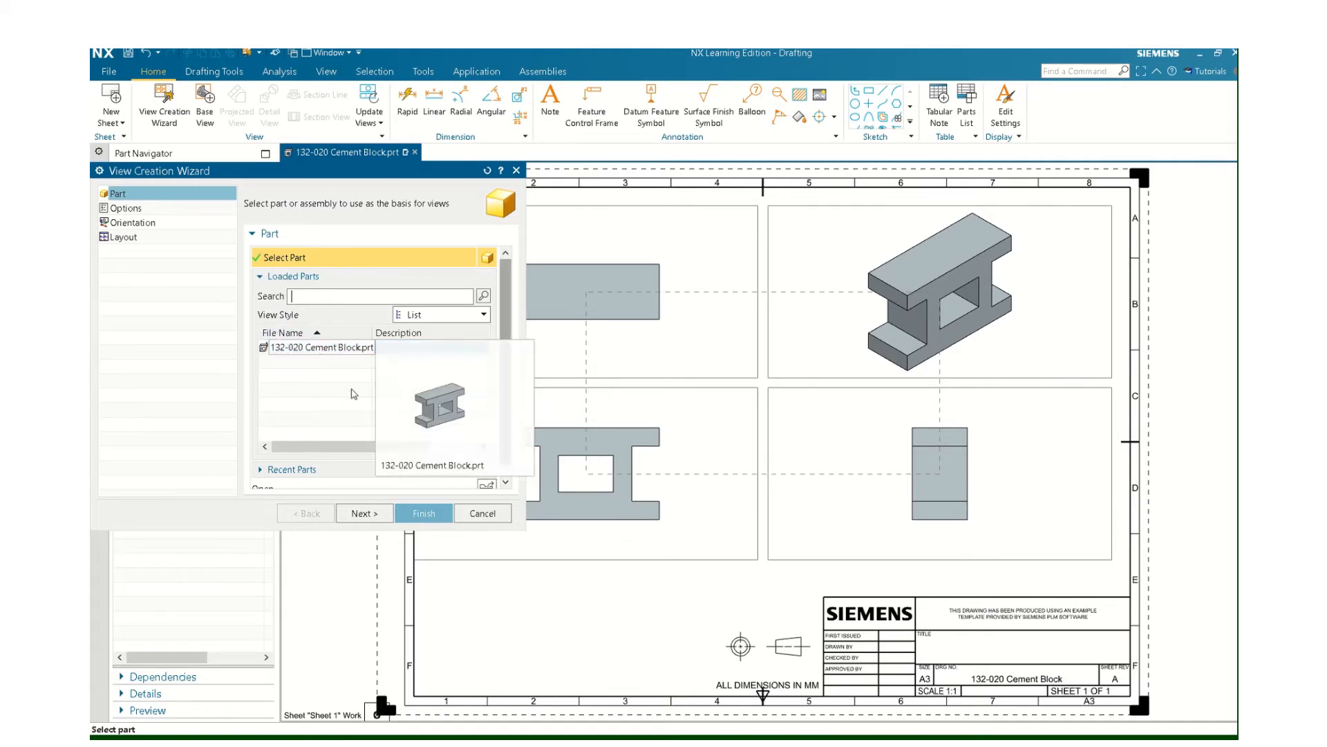
{"action": "left_click", "coordinate": [382, 512]}
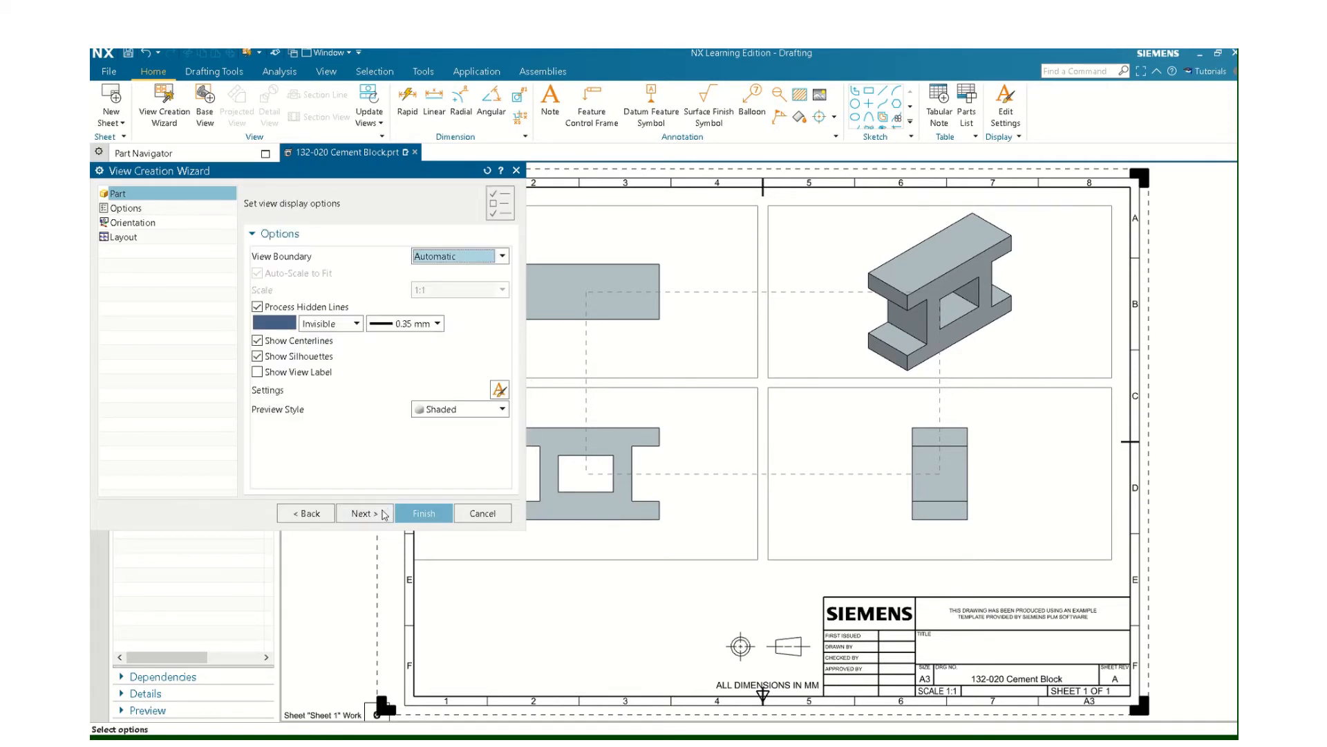
{"action": "left_click", "coordinate": [355, 323]}
{"action": "left_click", "coordinate": [331, 367]}
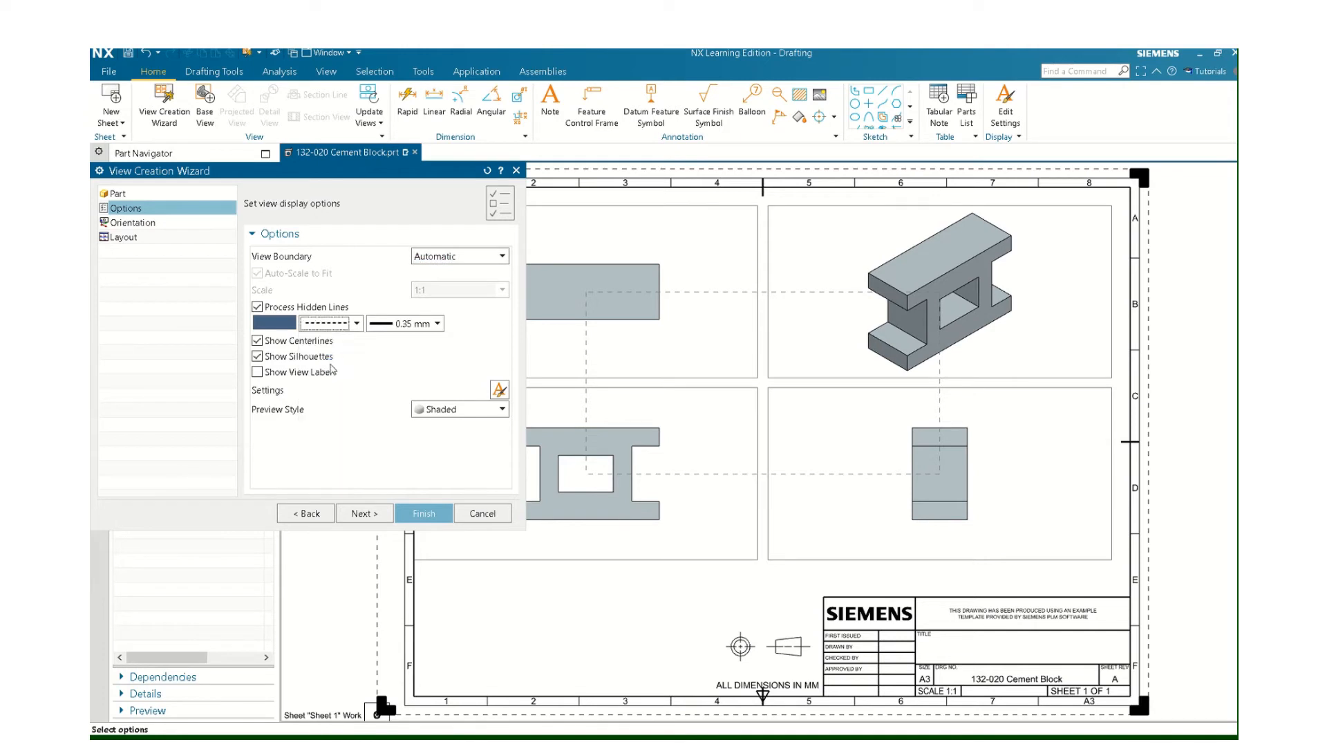
{"action": "left_click", "coordinate": [364, 513]}
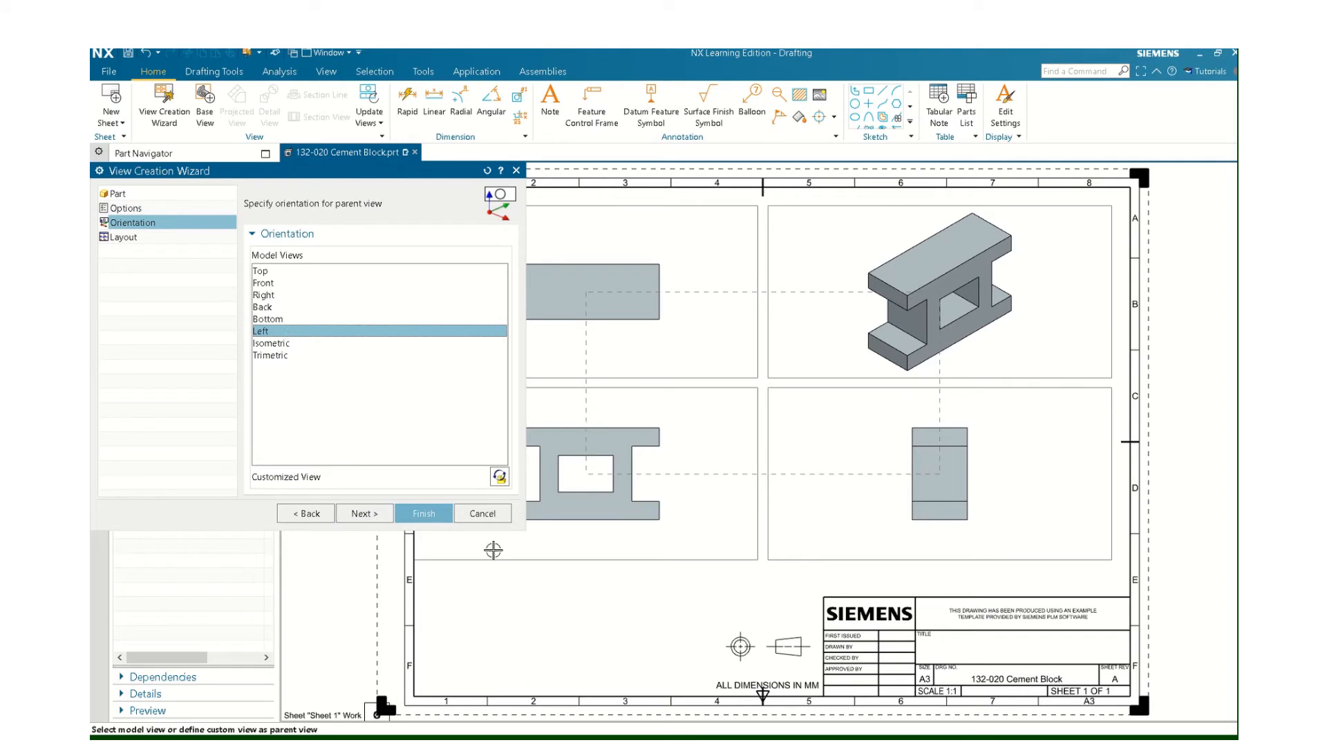
{"action": "left_click", "coordinate": [365, 513]}
{"action": "left_click", "coordinate": [362, 280]}
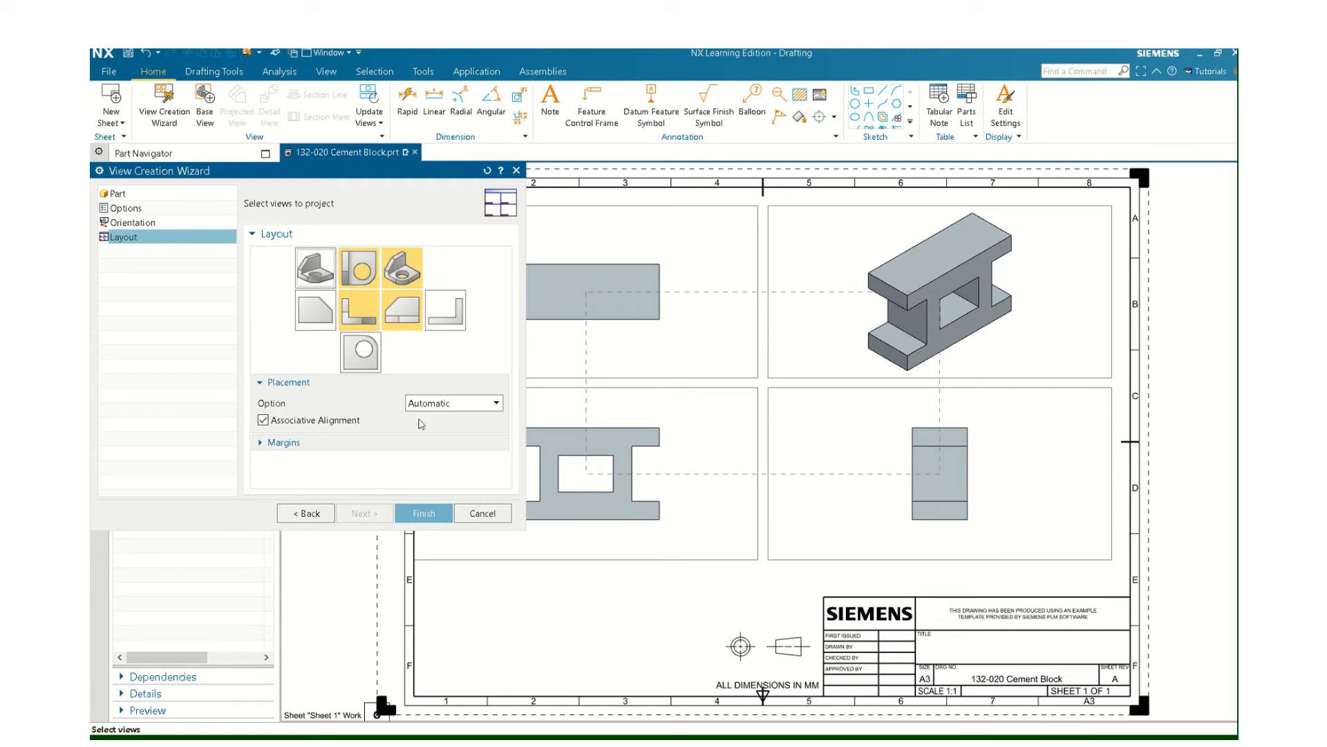
{"action": "left_click", "coordinate": [425, 514]}
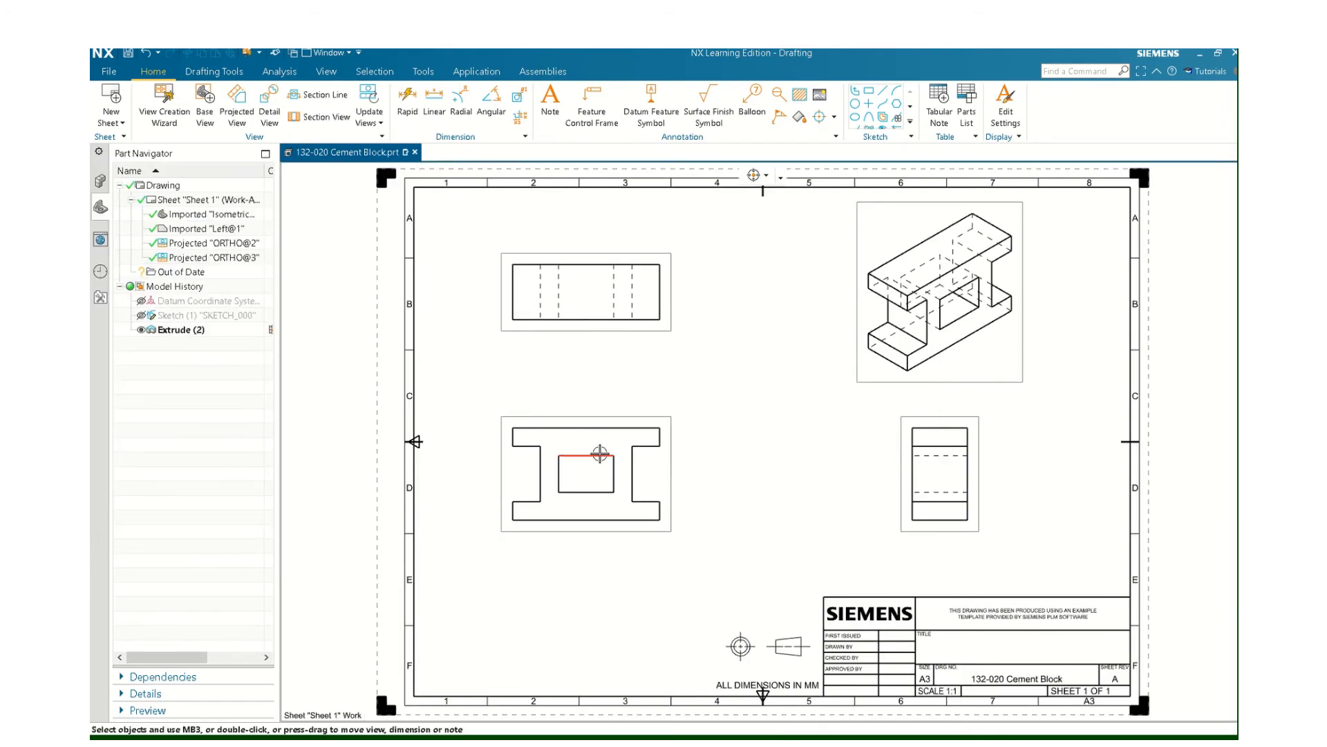
Turn off Self Hidden lines for the isometric view, and move the side view closer to the front view and slightly lower.
{"action": "double_click", "coordinate": [896, 376]}
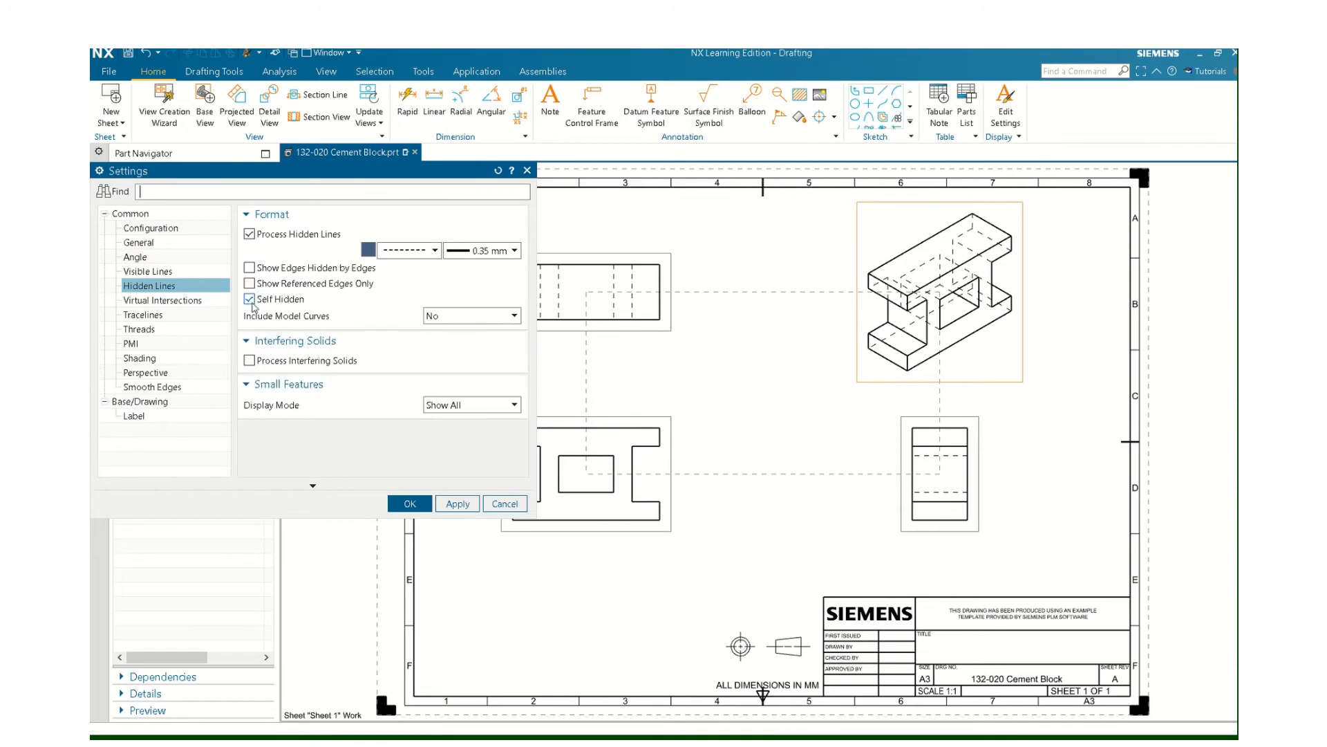
{"action": "left_click", "coordinate": [249, 300]}
{"action": "left_click", "coordinate": [411, 503]}
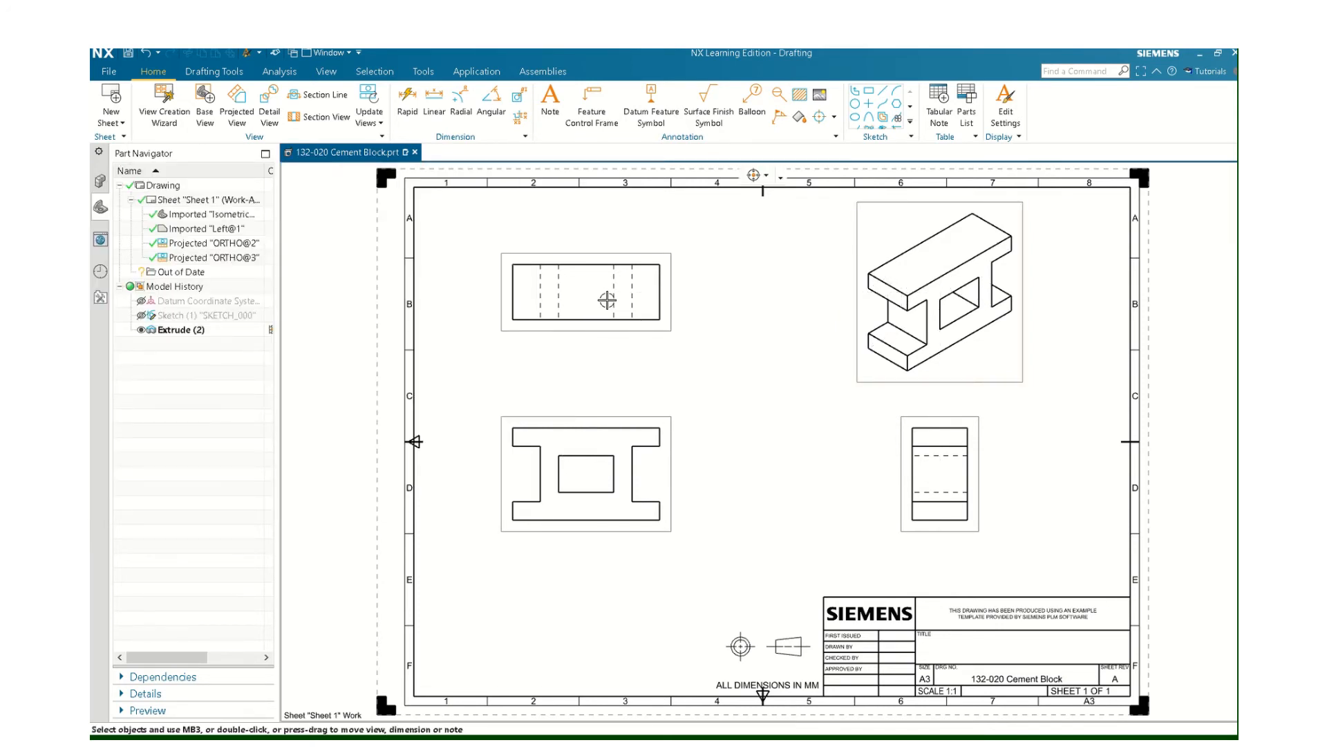
{"action": "left_click_drag", "start_coordinate": [899, 517], "coordinate": [849, 527]}
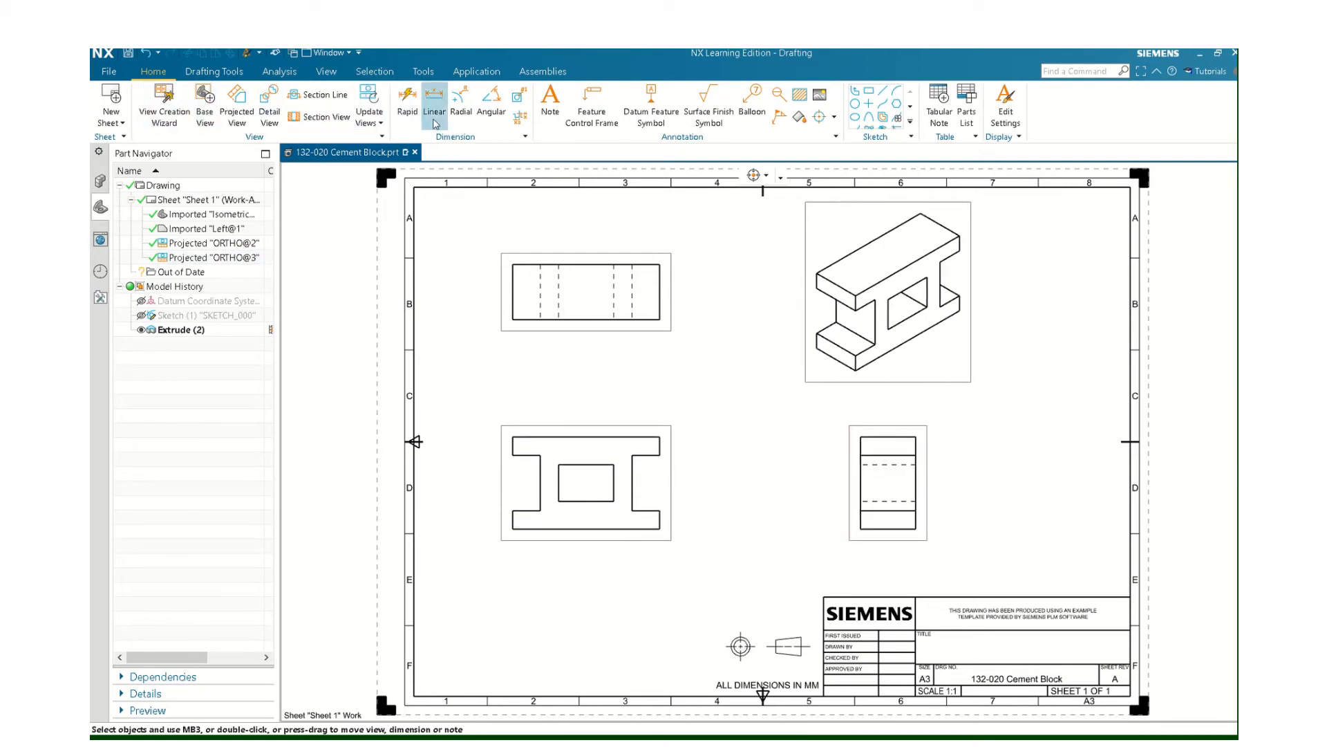
Add rapid dimensions for the overall width below the front view and the overall height beside the side view.
{"action": "left_click", "coordinate": [415, 105]}
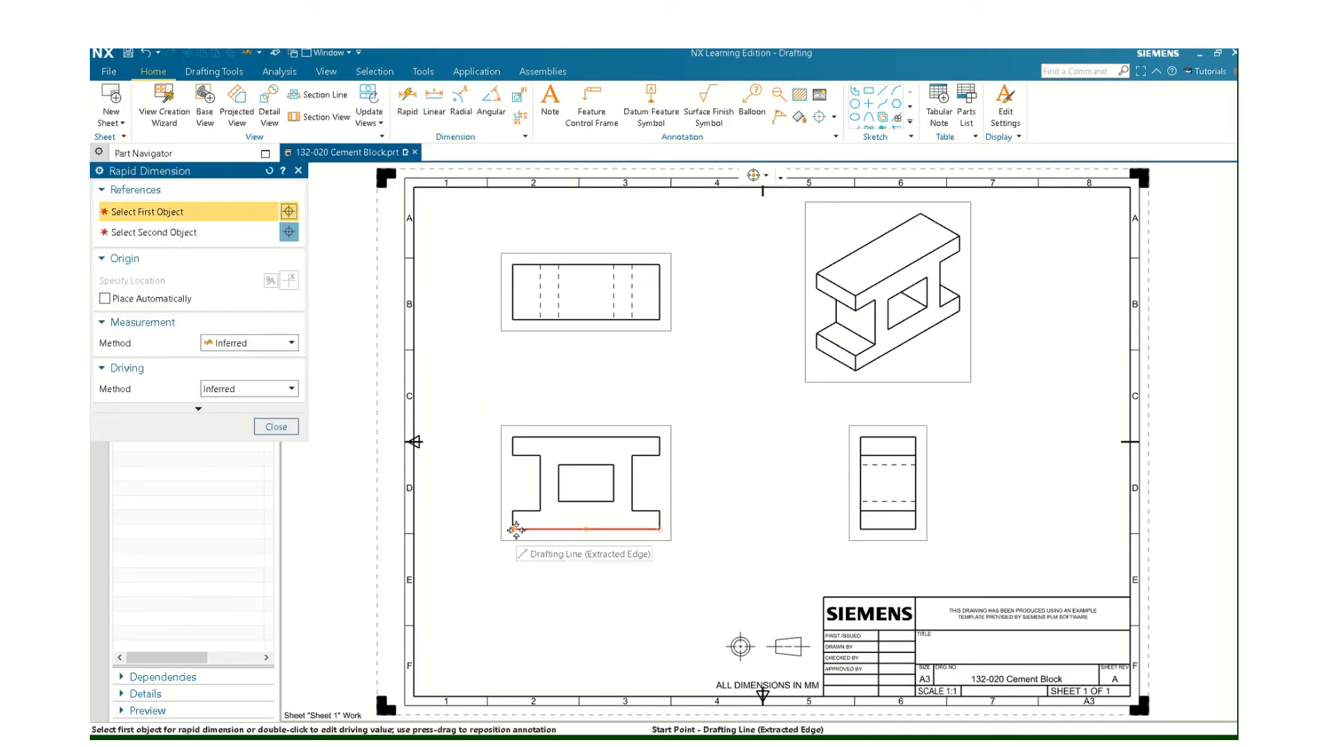
{"action": "left_click", "coordinate": [604, 528]}
{"action": "left_click", "coordinate": [659, 529]}
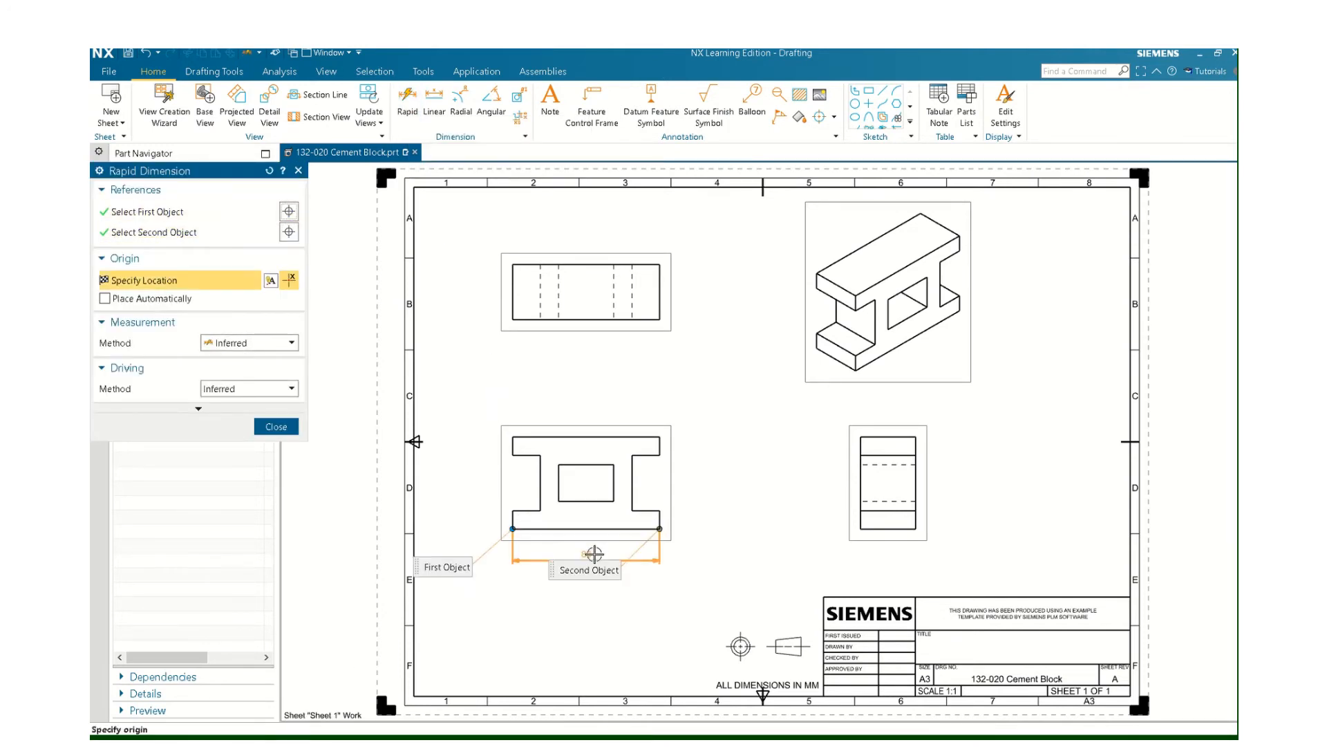
{"action": "left_click", "coordinate": [583, 553]}
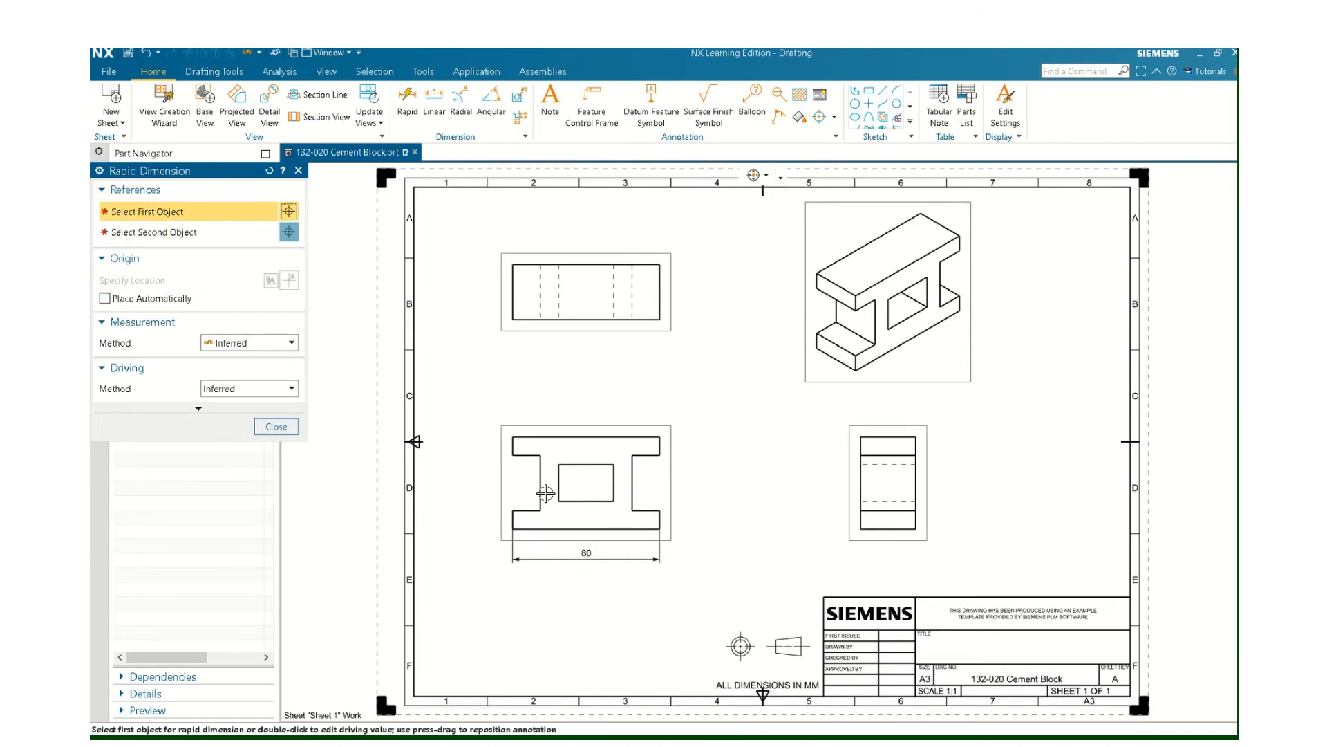
{"action": "left_click", "coordinate": [868, 528]}
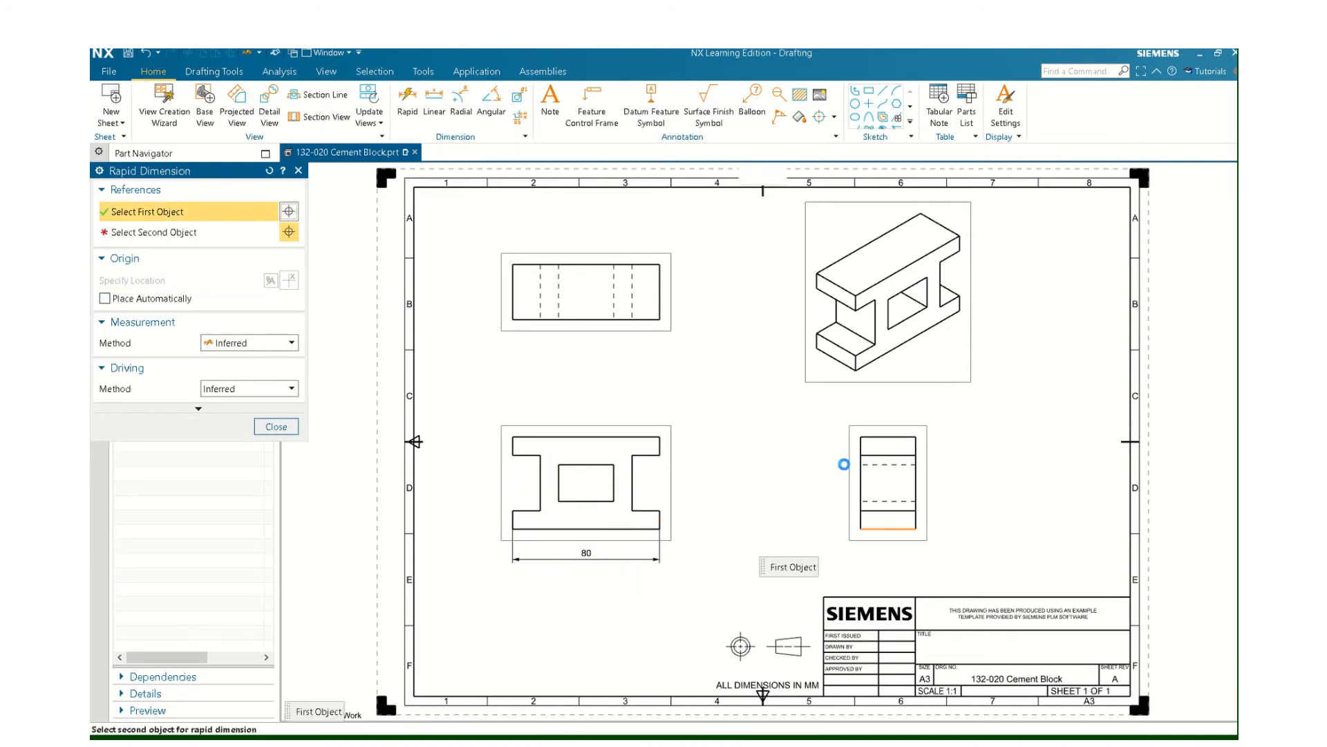
{"action": "left_click", "coordinate": [857, 437]}
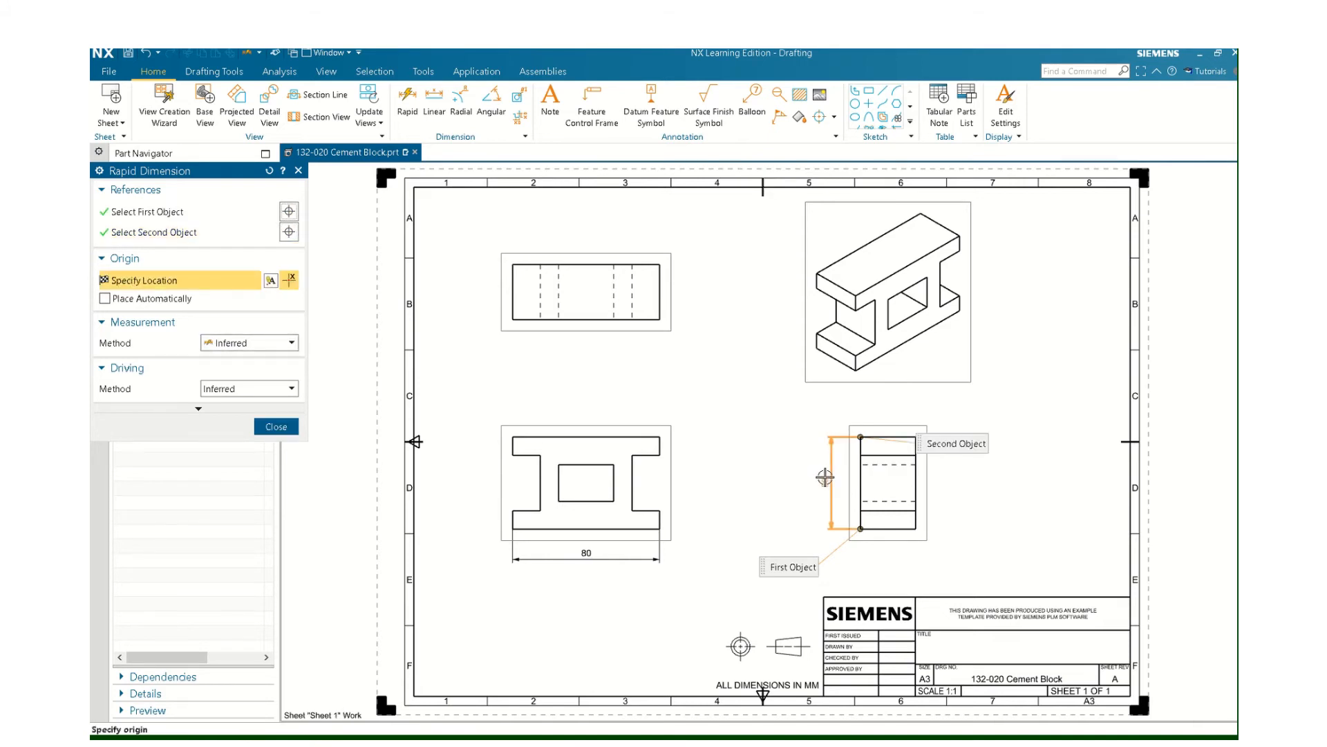
{"action": "left_click", "coordinate": [824, 477]}
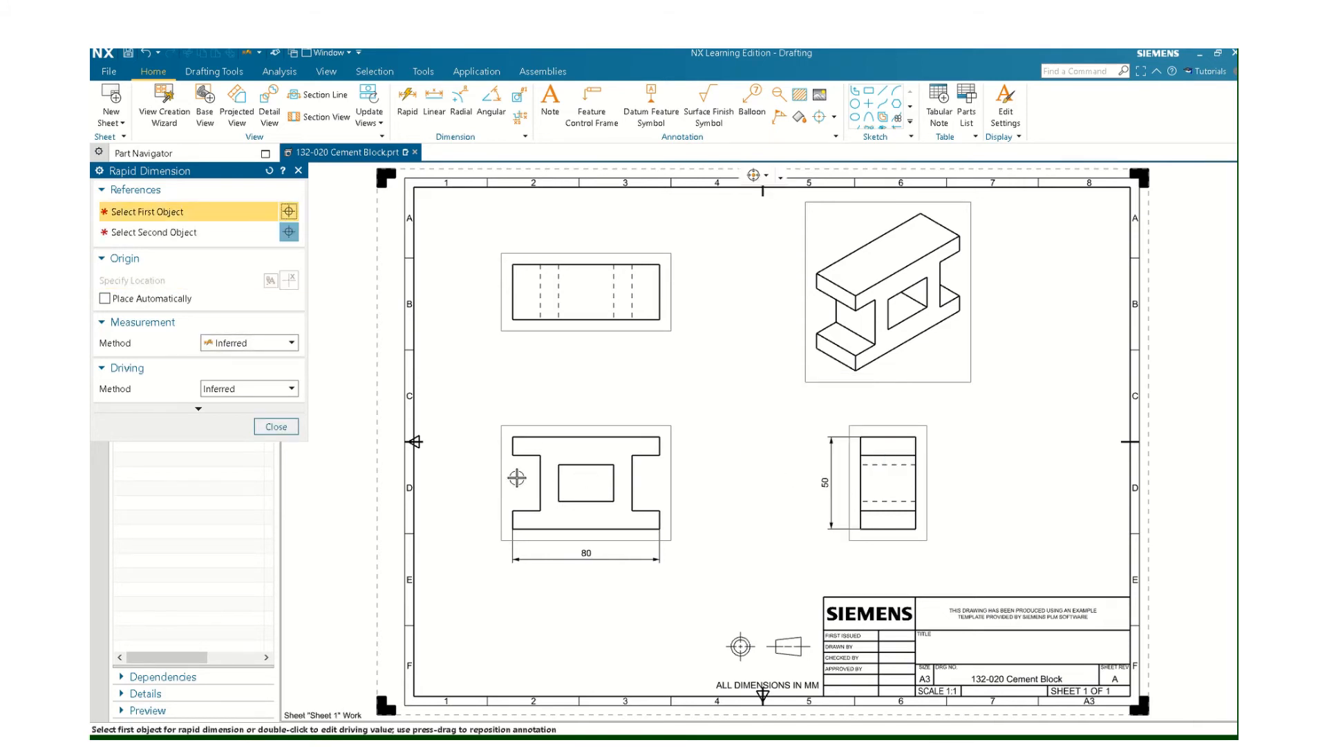
Dimension the bottom flange's thickness and the vertical gap between the flanges on opposite sides of the front view.
{"action": "left_click", "coordinate": [658, 529]}
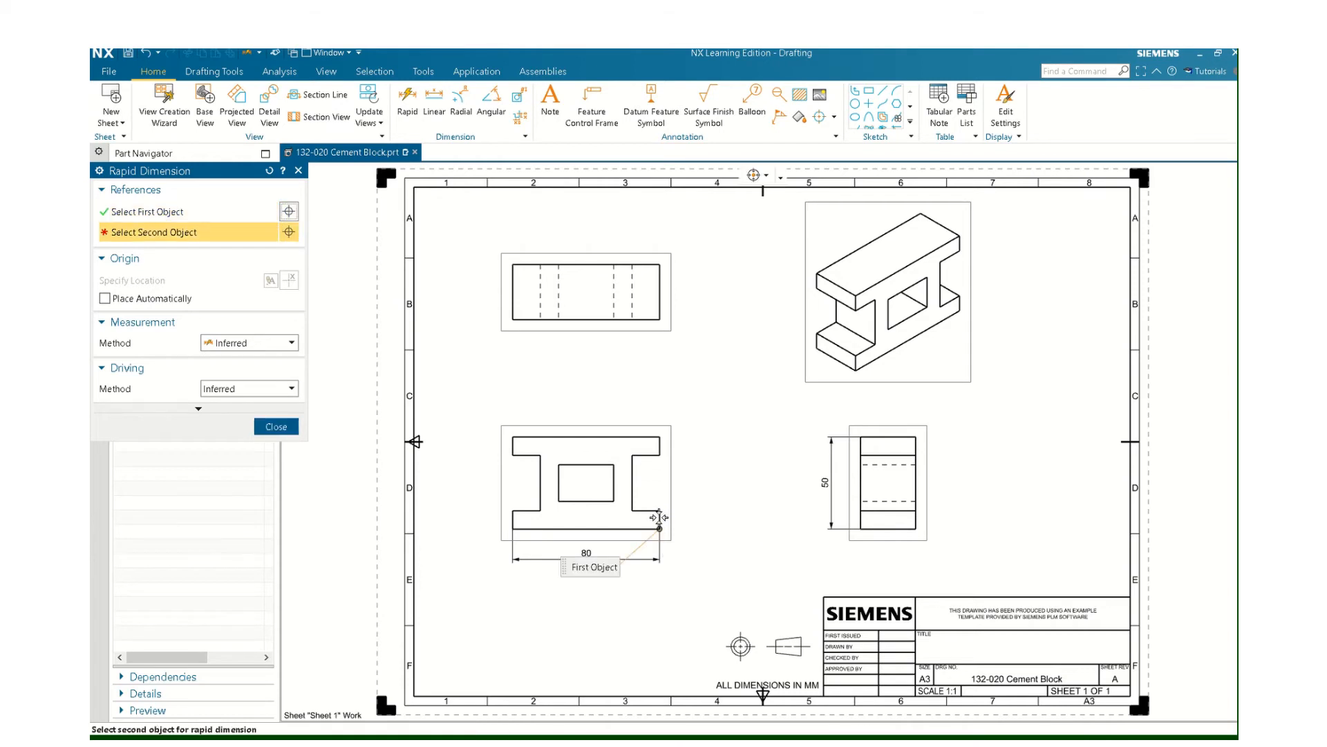
{"action": "left_click", "coordinate": [670, 515]}
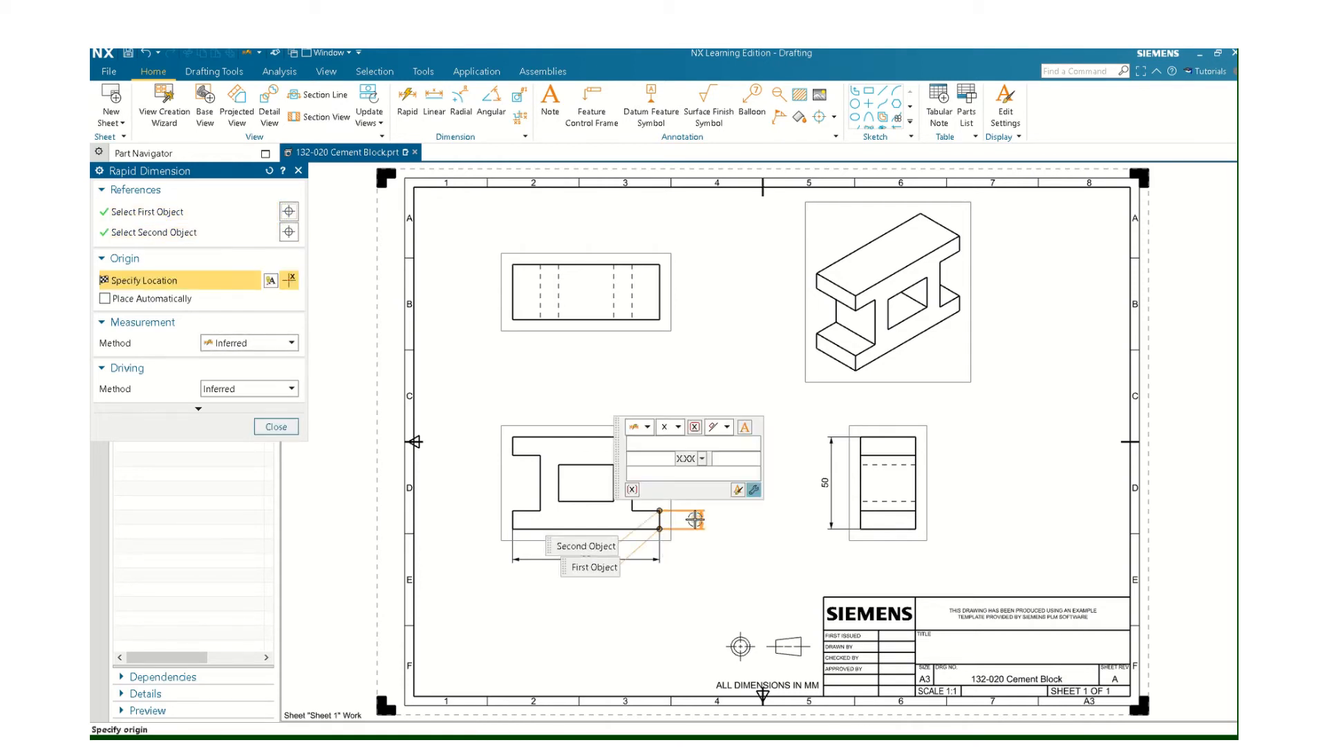
{"action": "left_click", "coordinate": [691, 519]}
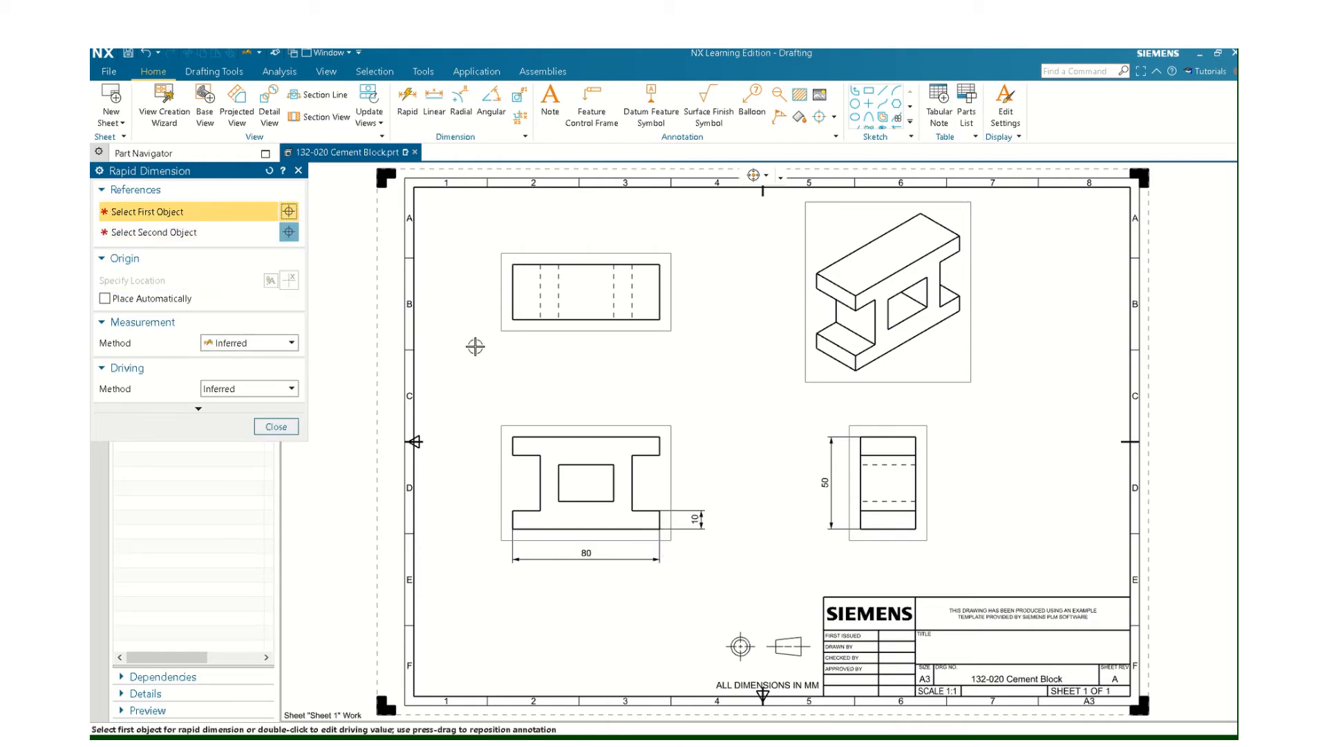
{"action": "left_click", "coordinate": [512, 510]}
{"action": "left_click", "coordinate": [512, 455]}
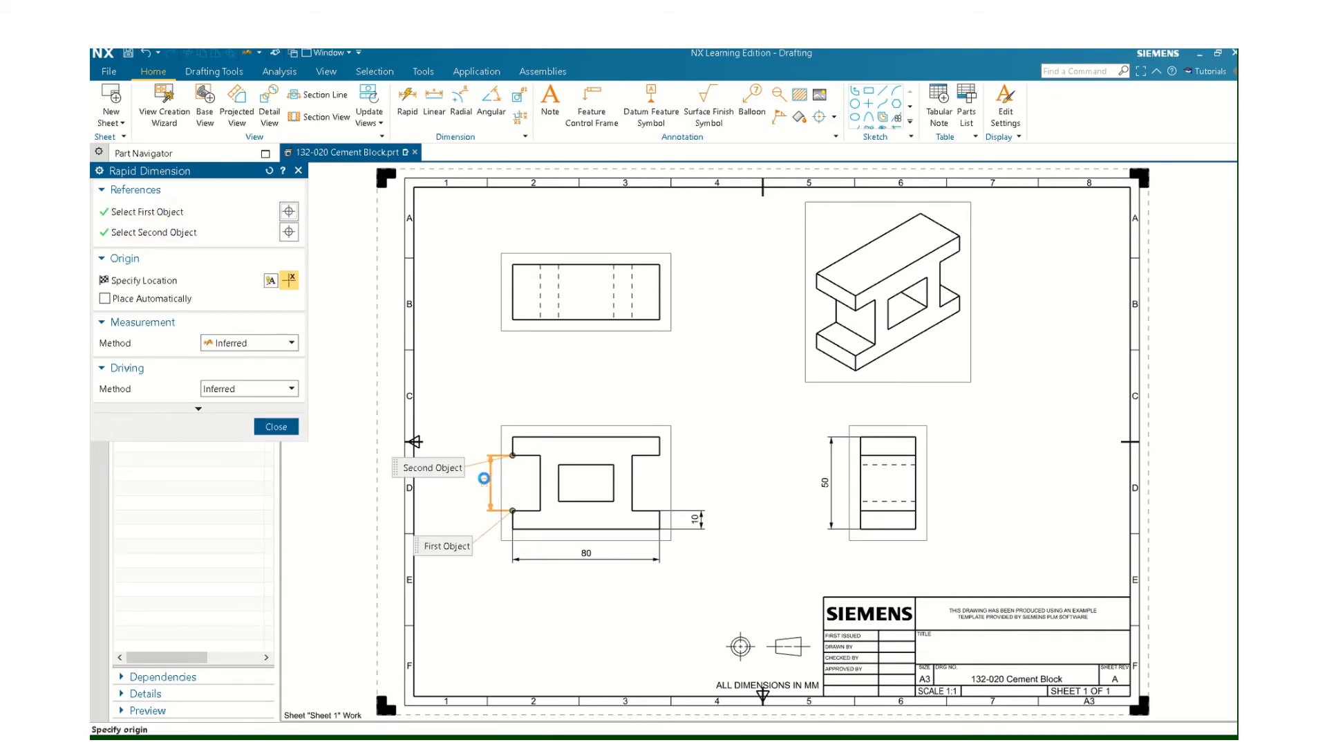
{"action": "left_click", "coordinate": [484, 479]}
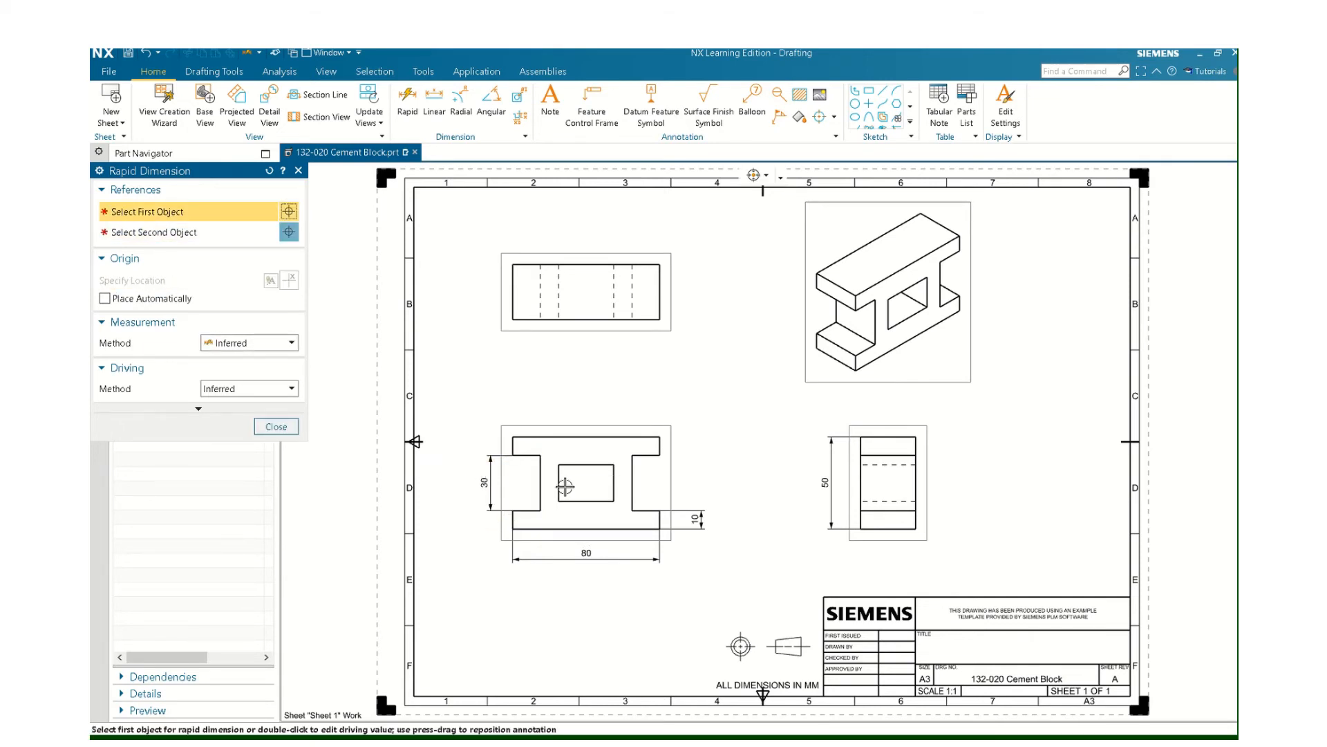
Dimension the rectangular window's width, placing the dimension above the front view.
{"action": "left_click", "coordinate": [558, 464]}
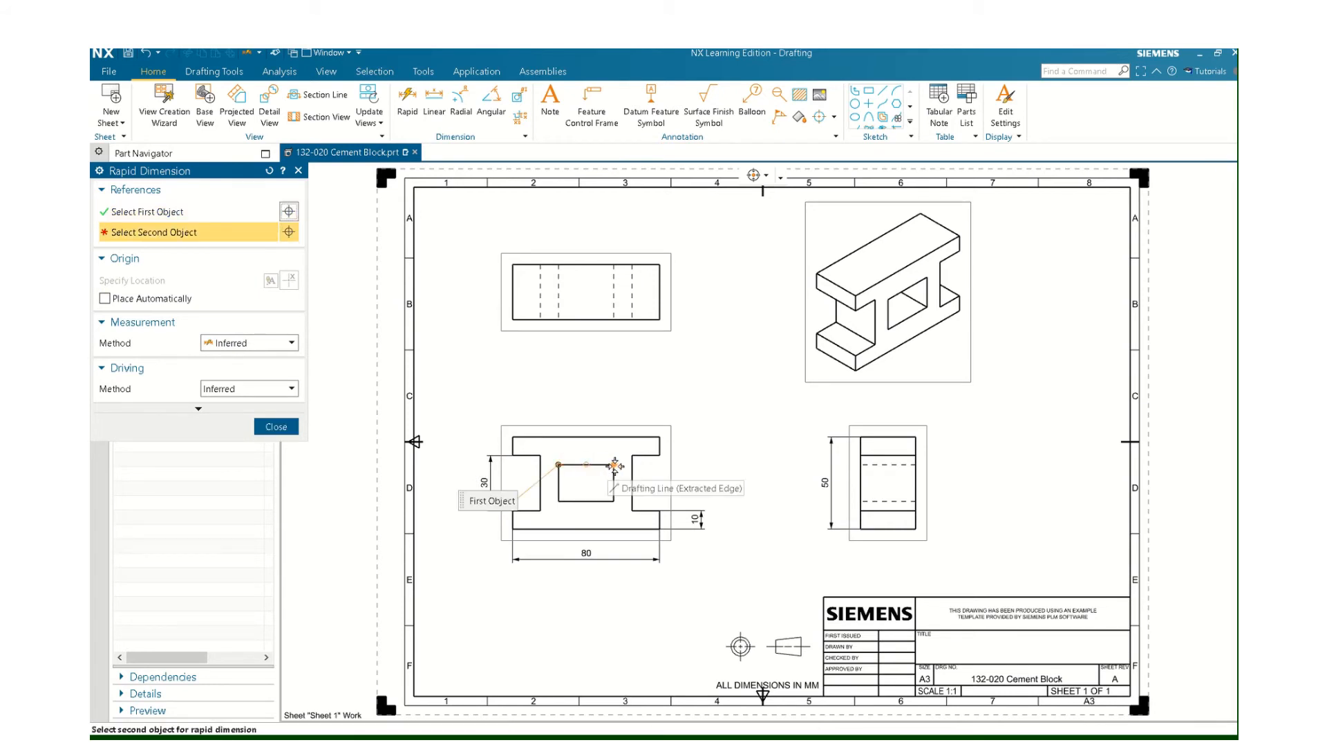
{"action": "left_click", "coordinate": [613, 465]}
{"action": "left_click", "coordinate": [586, 398]}
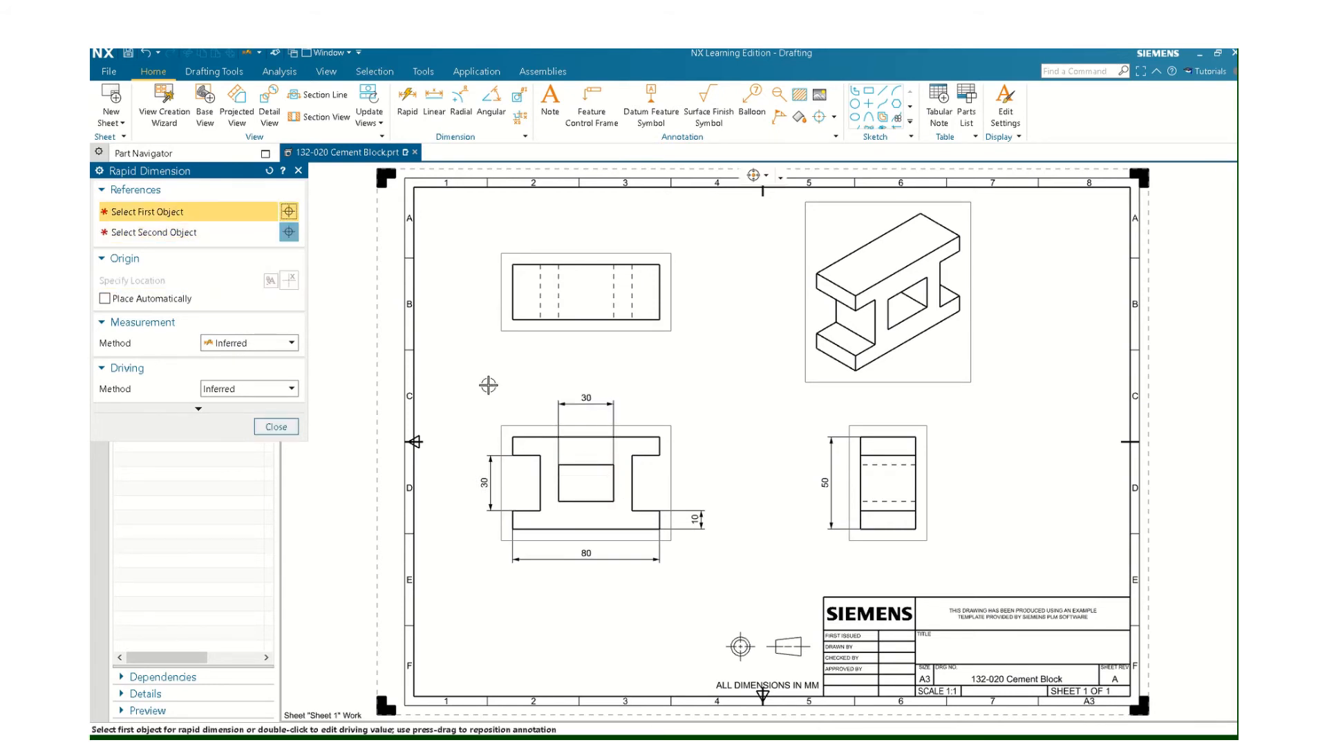
Dimension the window's horizontal offset from the block's left edge above the front view, and the window's height beside that view.
{"action": "left_click", "coordinate": [513, 437]}
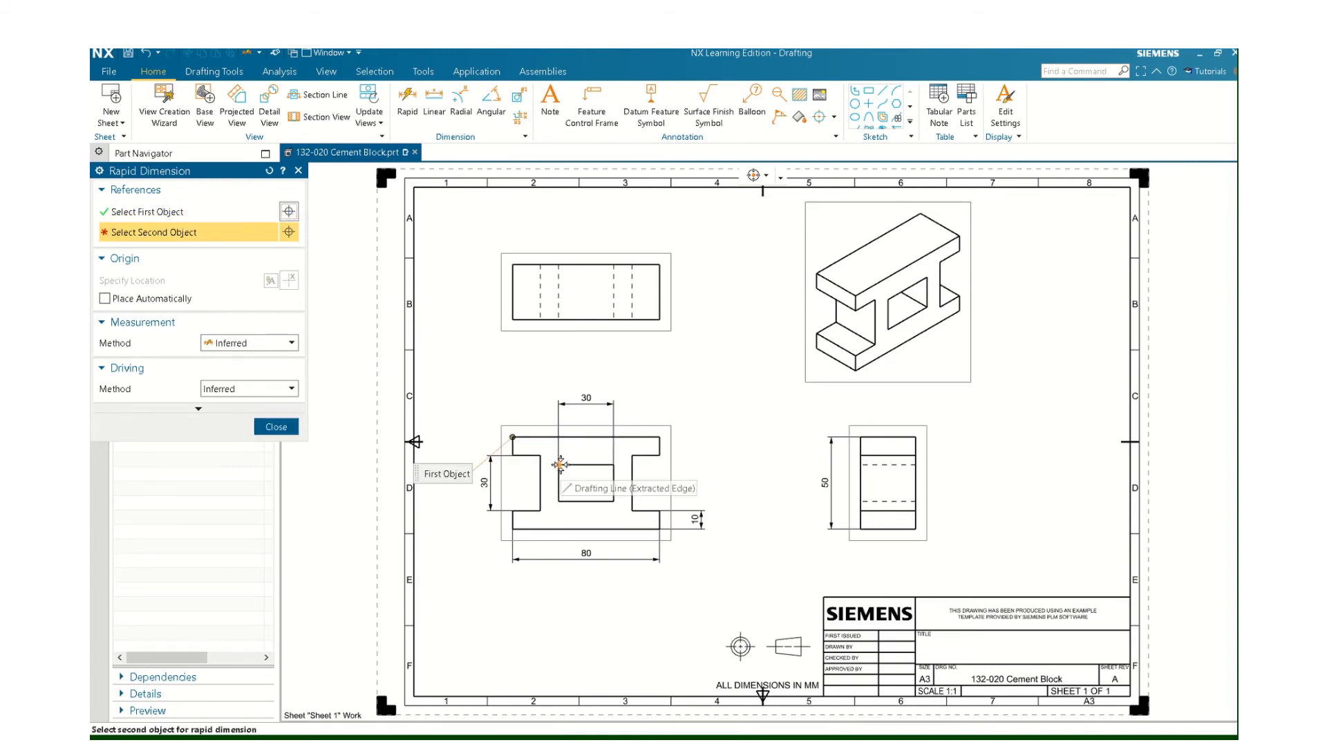
{"action": "left_click", "coordinate": [542, 431]}
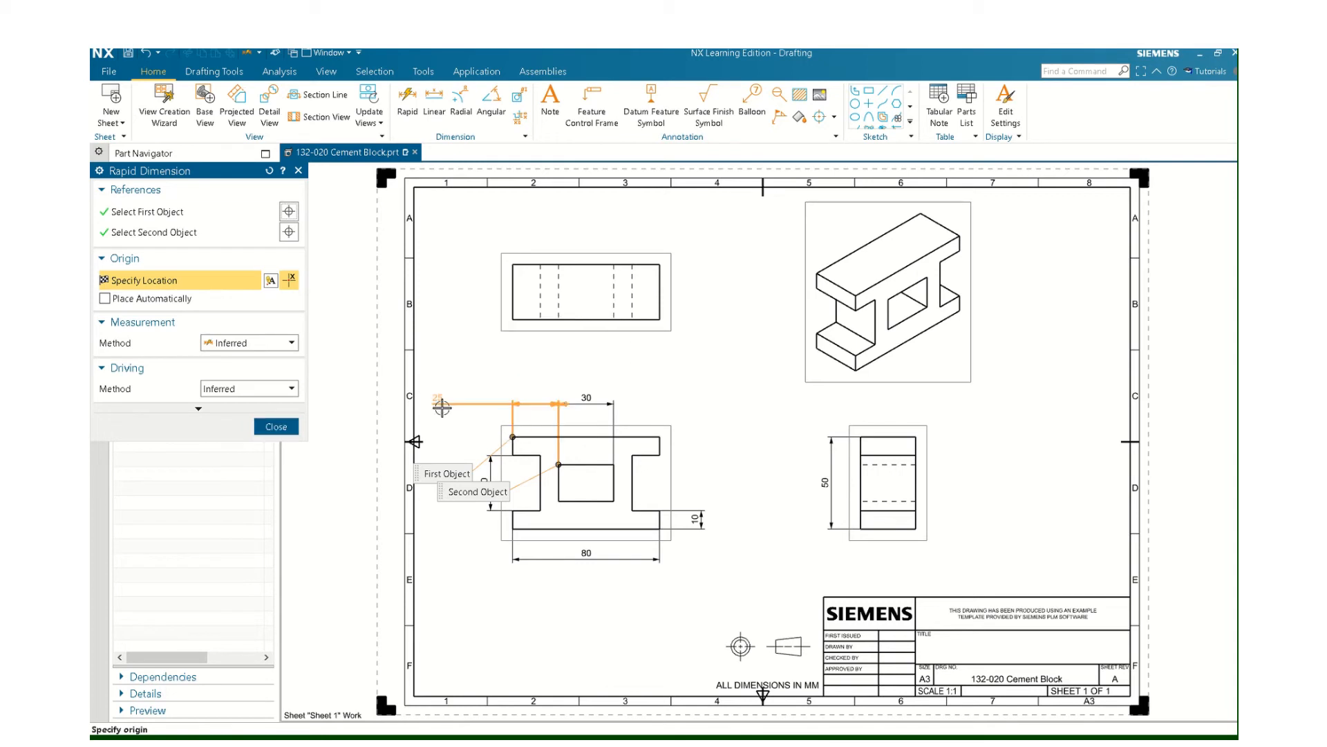
{"action": "left_click", "coordinate": [553, 402]}
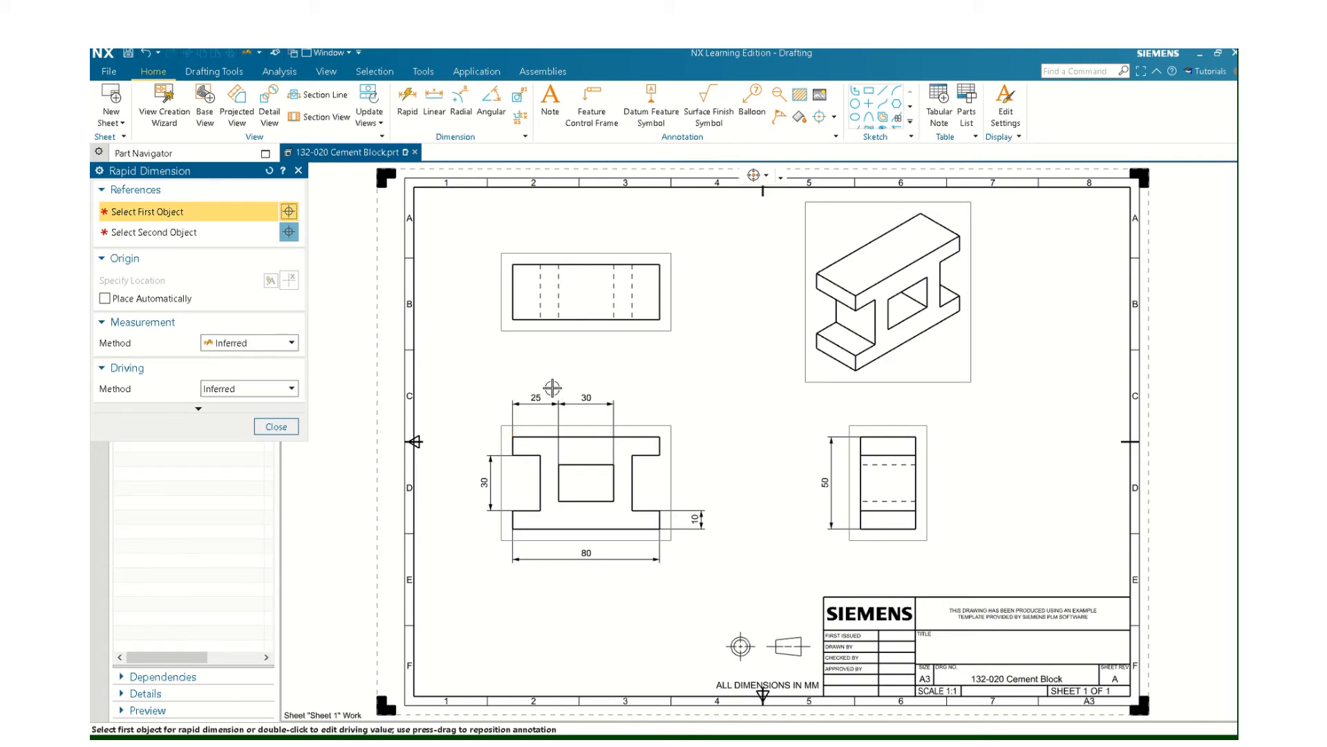
{"action": "left_click", "coordinate": [613, 499]}
{"action": "left_click", "coordinate": [614, 464]}
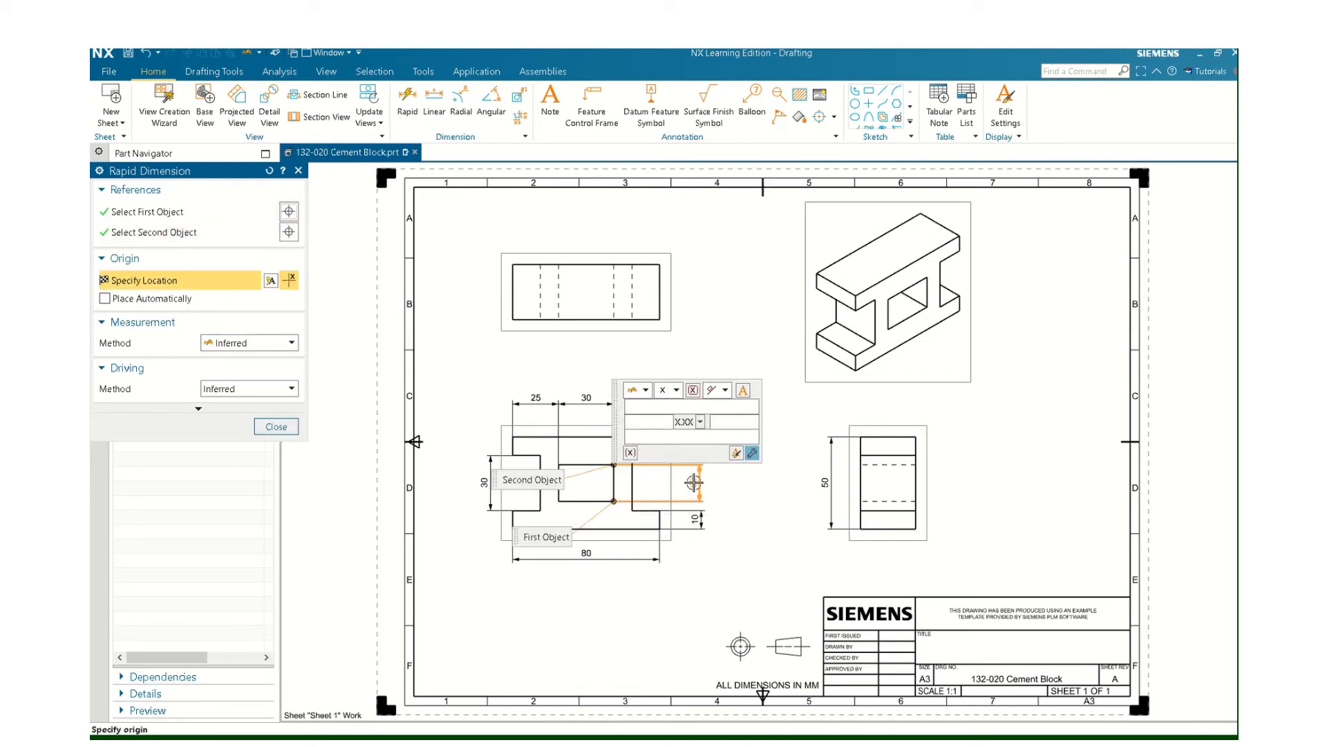
{"action": "left_click", "coordinate": [694, 481]}
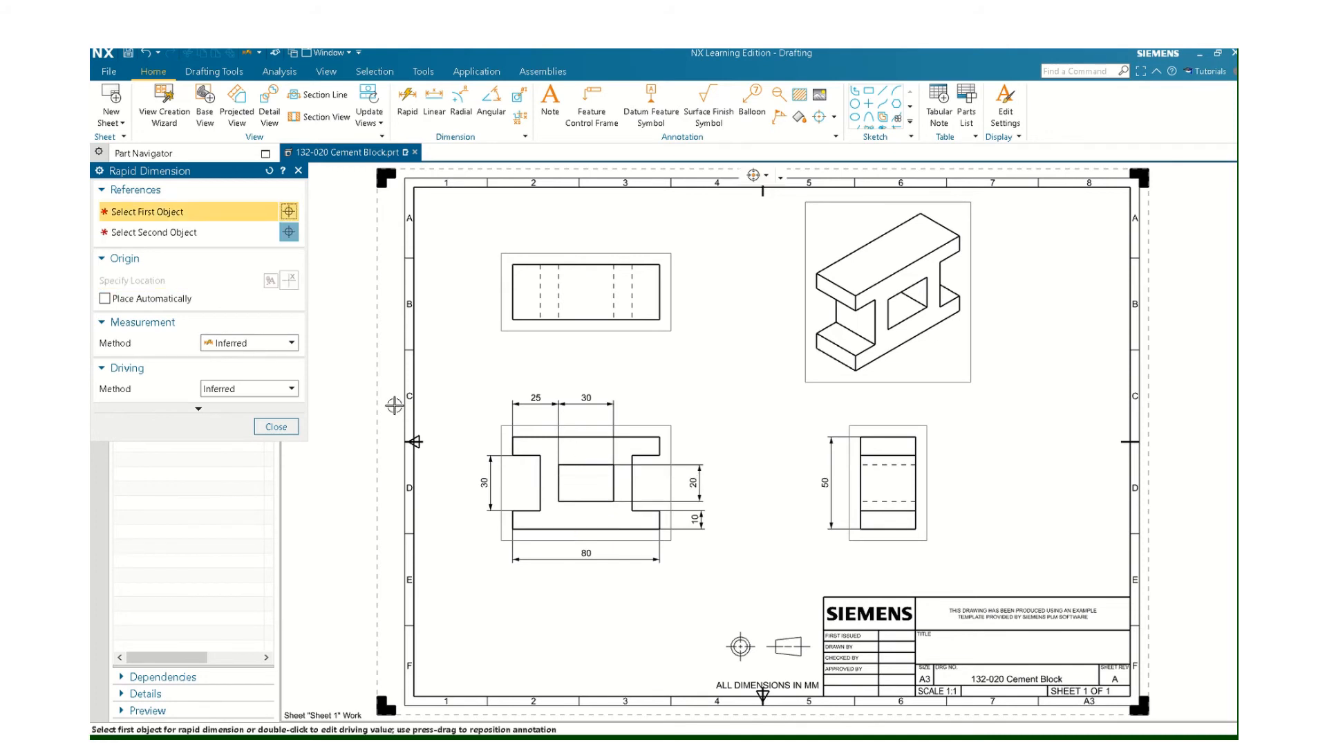
{"action": "key", "text": "Escape"}
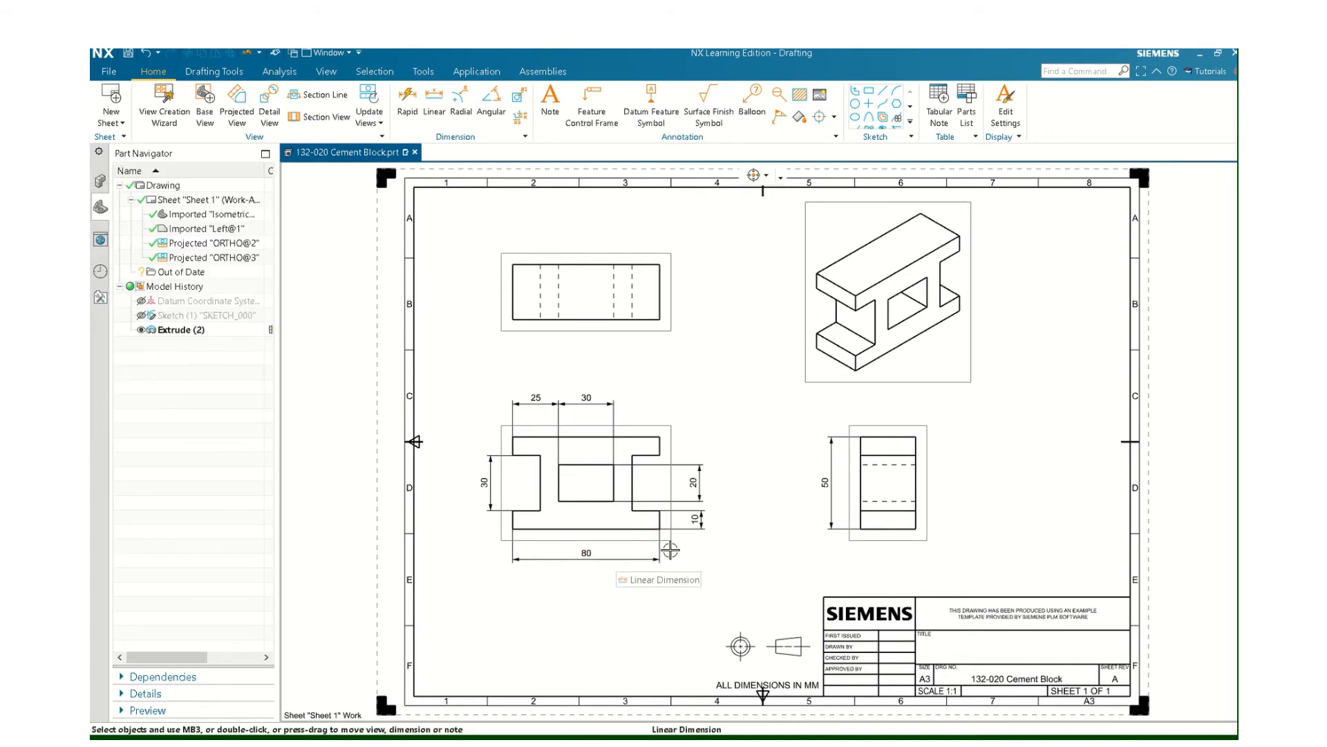
Replace the bottom flange's thickness dimension with a vertical dimension from the block's base to the window's lower edge.
{"action": "left_click", "coordinate": [693, 518]}
{"action": "key", "text": "Delete"}
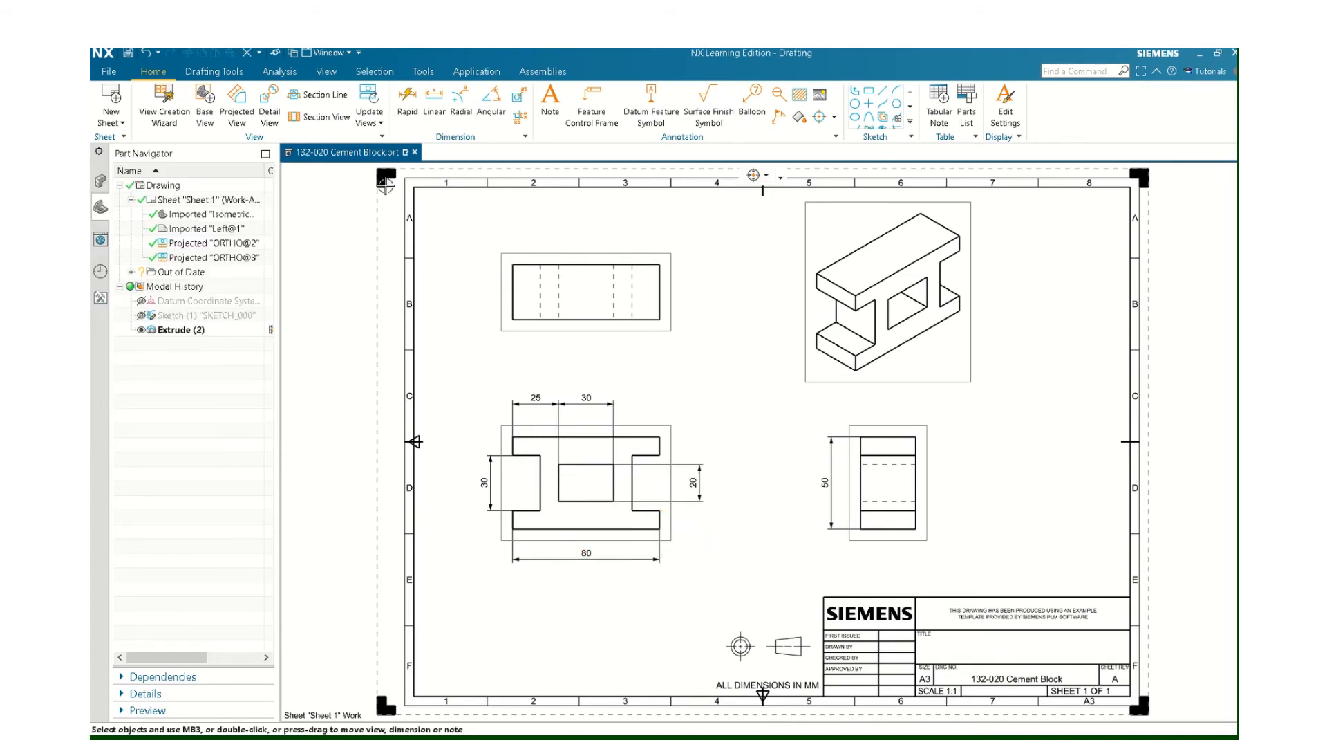
{"action": "left_click", "coordinate": [408, 93]}
{"action": "left_click", "coordinate": [656, 528]}
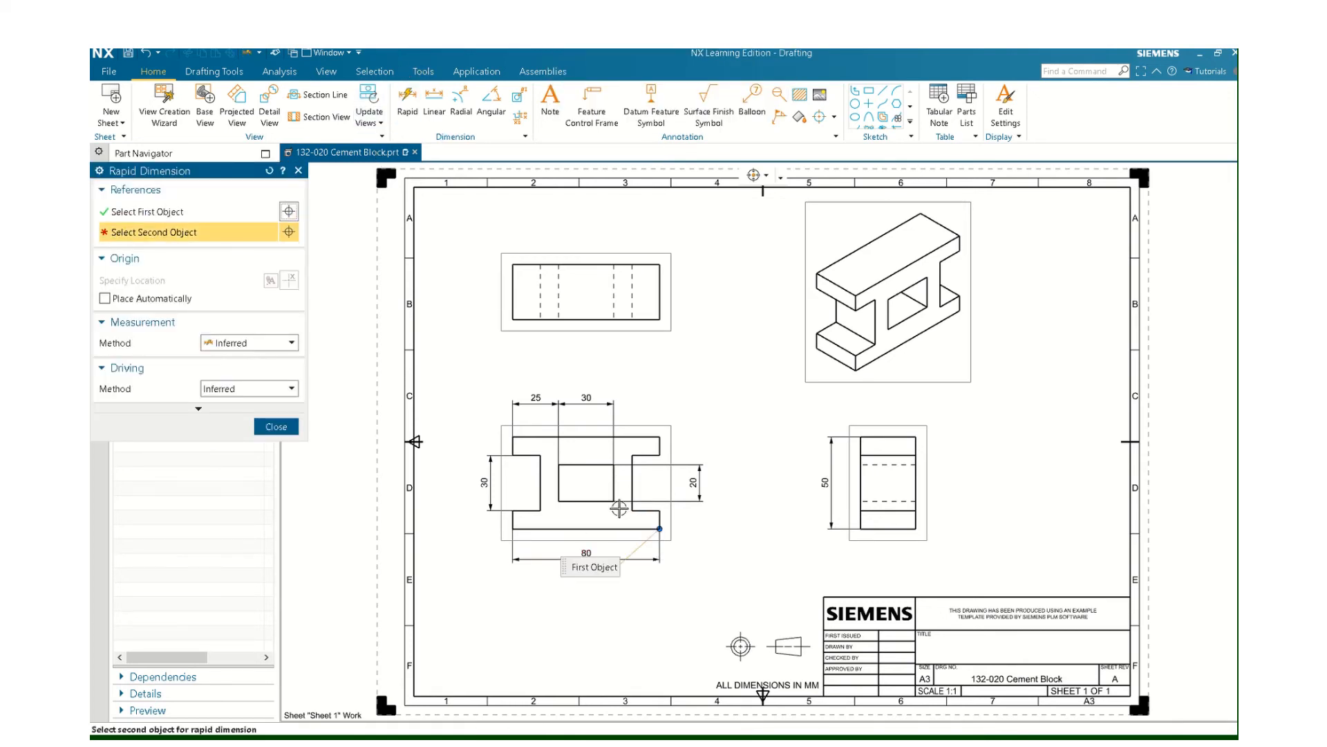
{"action": "left_click", "coordinate": [613, 501]}
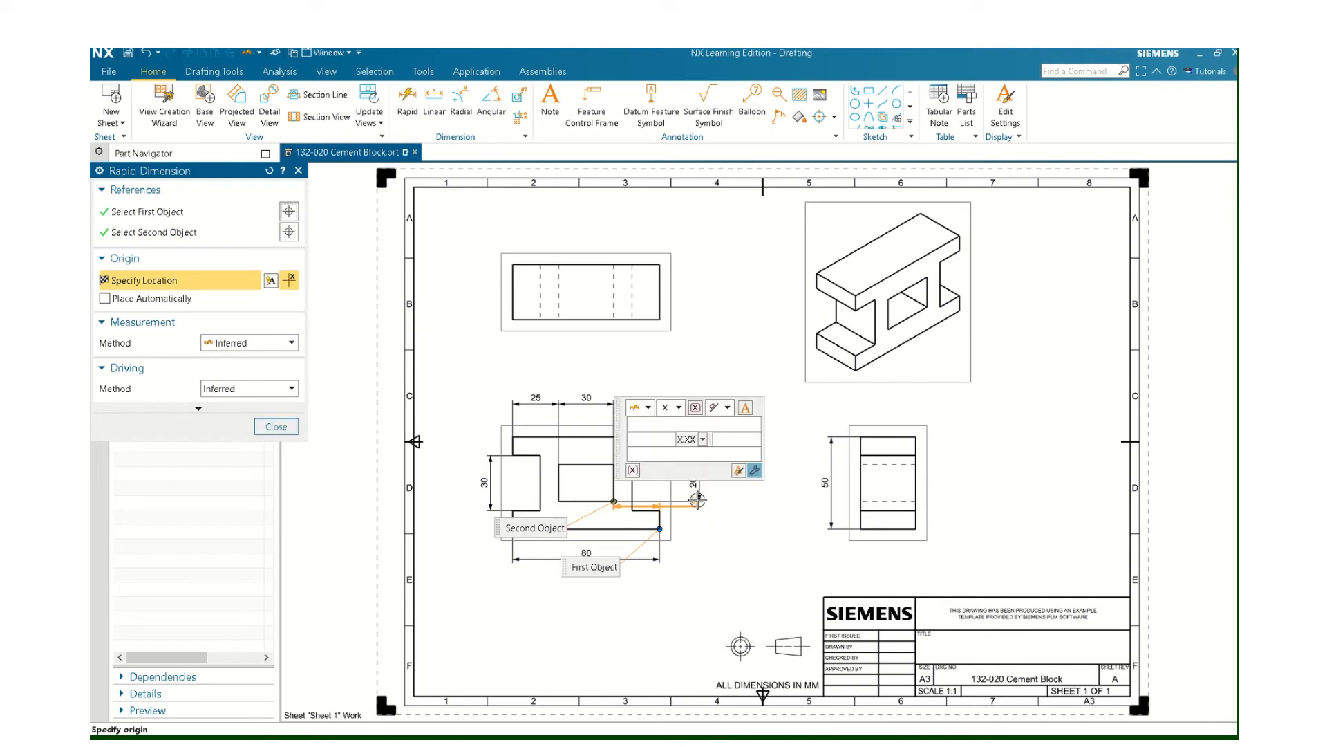
{"action": "left_click", "coordinate": [700, 504]}
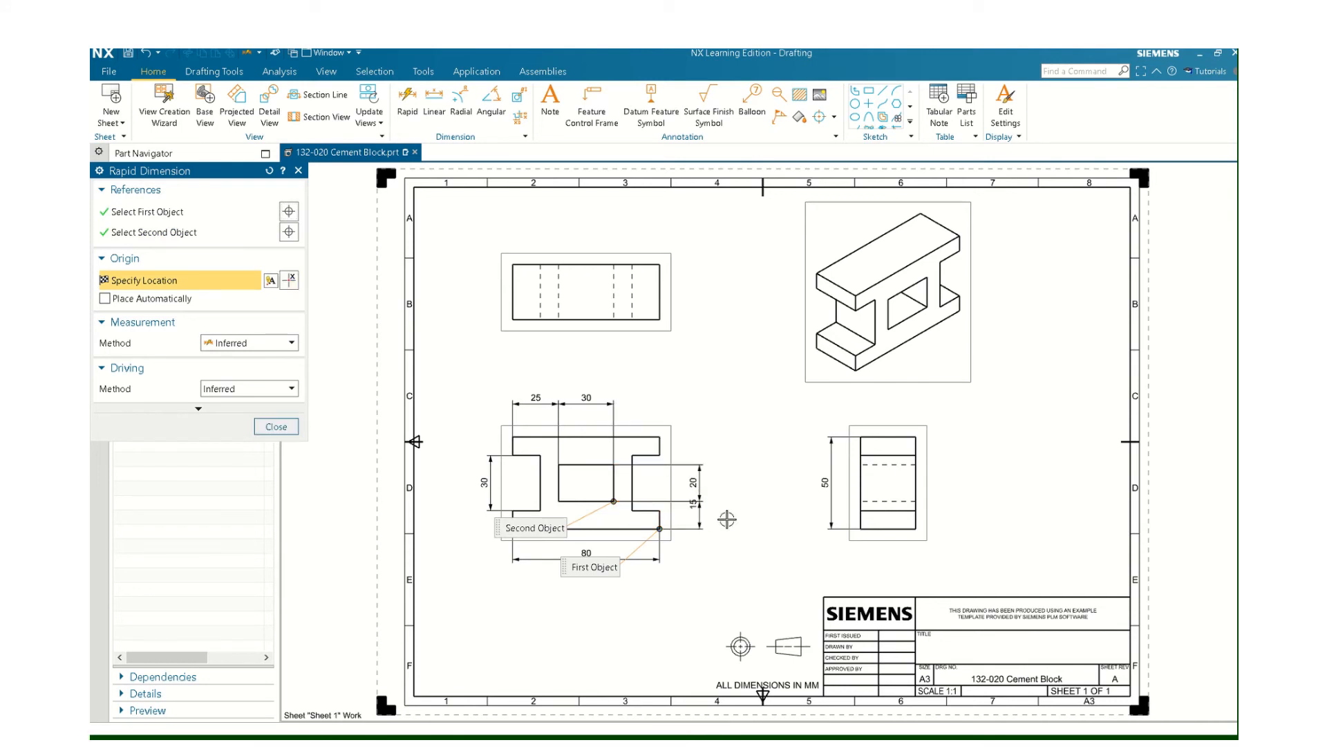
Move the text of the window's base offset dimension down so it sits between its own arrows.
{"action": "scroll", "coordinate": [712, 510], "scroll_direction": "up", "scroll_amount": 6}
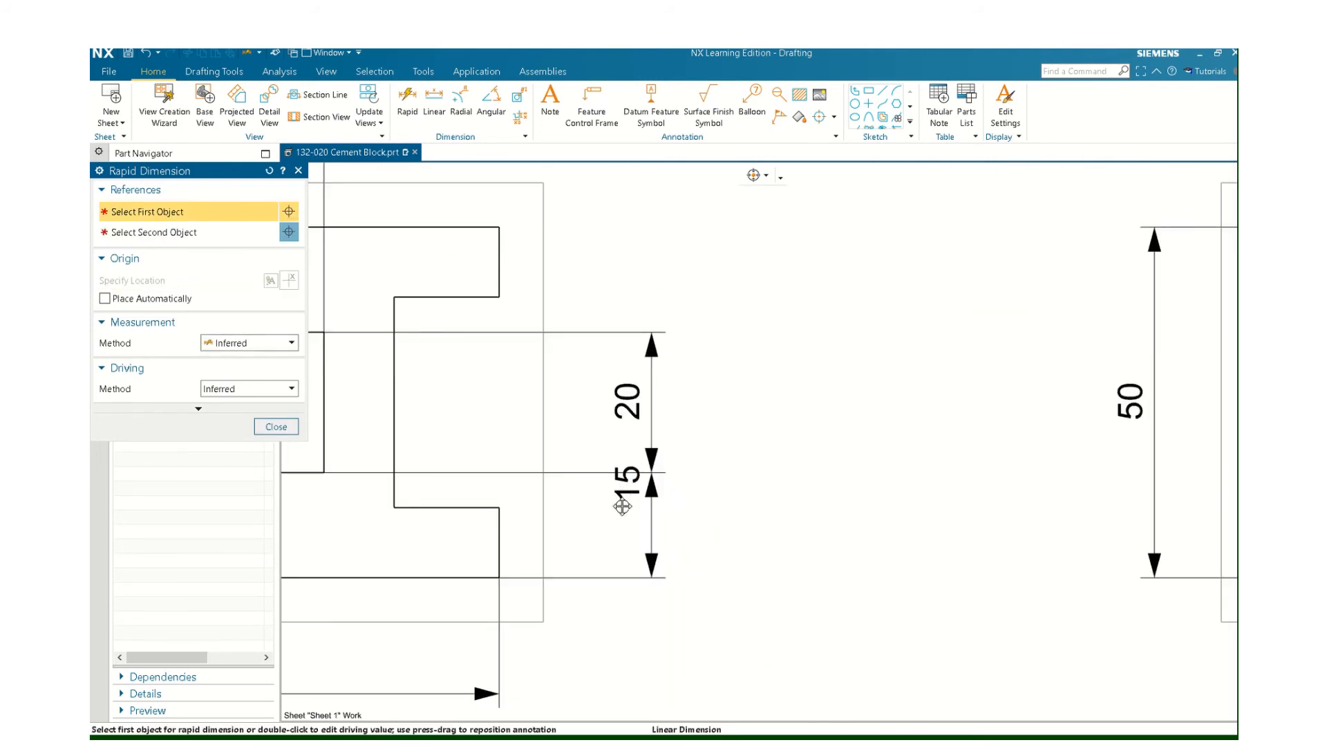
{"action": "left_click_drag", "start_coordinate": [621, 473], "coordinate": [622, 519]}
{"action": "scroll", "coordinate": [674, 501], "scroll_direction": "down", "scroll_amount": 5}
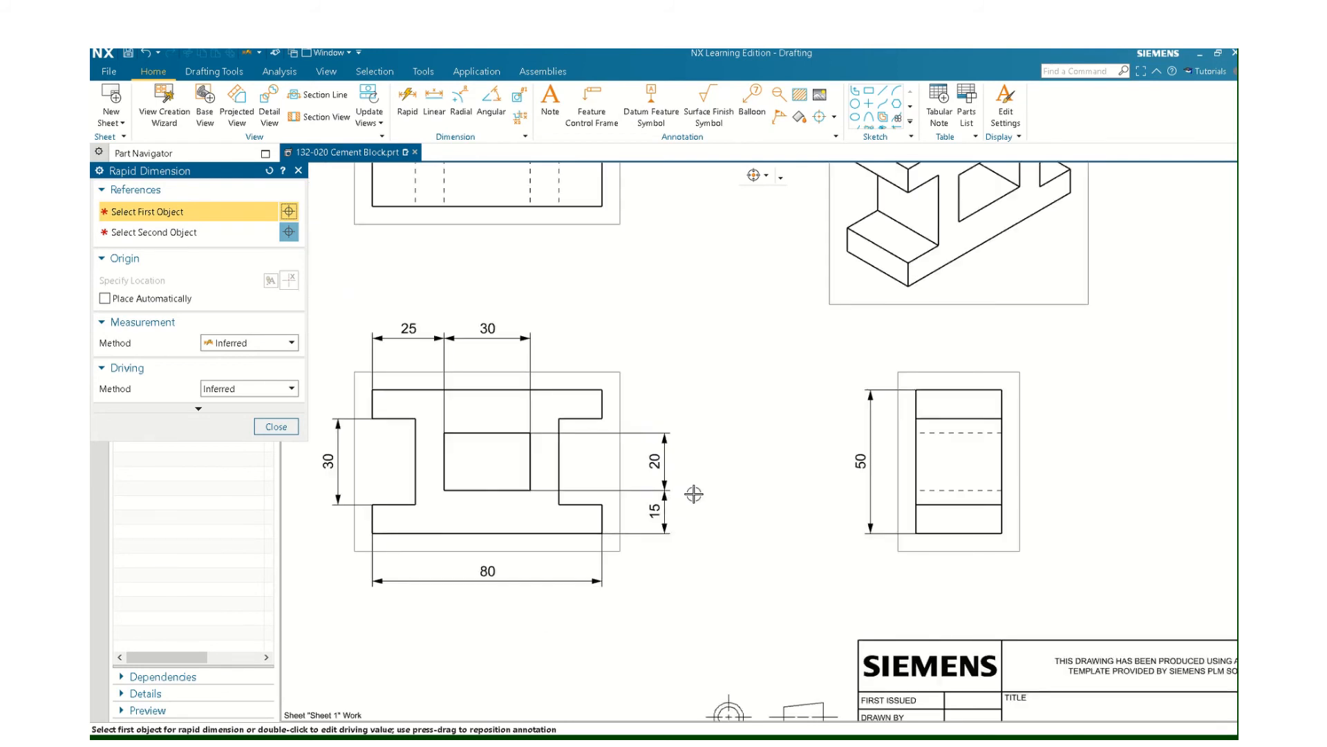
Dimension the block's depth, placing the dimension above the side view.
{"action": "scroll", "coordinate": [692, 494], "scroll_direction": "down", "scroll_amount": 1}
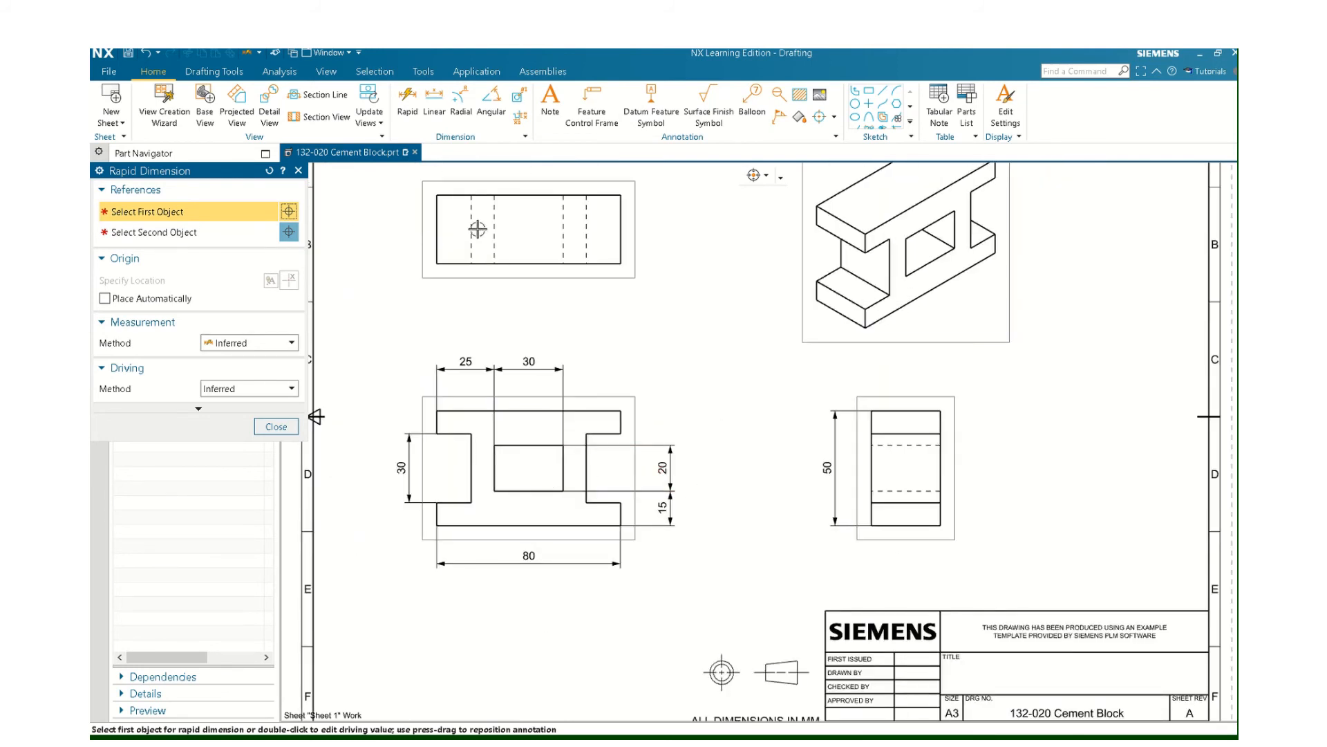
{"action": "left_click", "coordinate": [872, 410]}
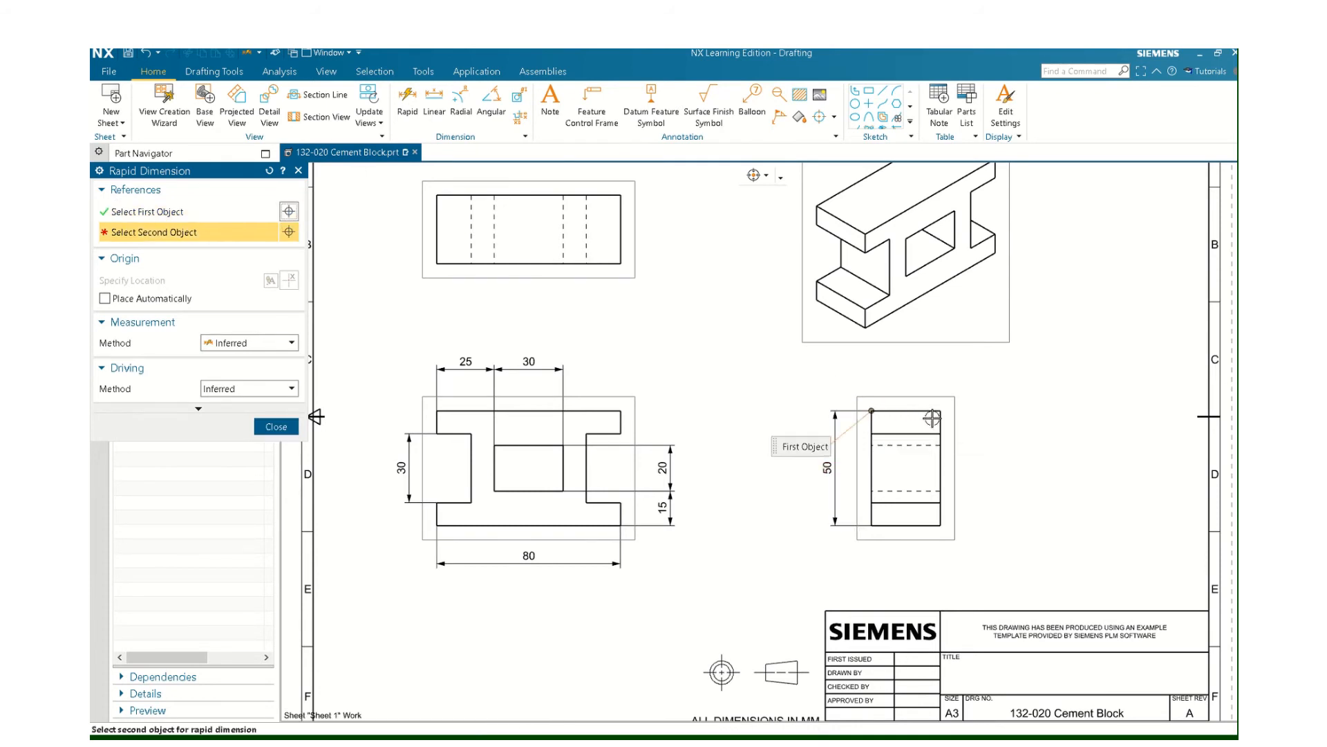
{"action": "left_click", "coordinate": [942, 411]}
{"action": "left_click", "coordinate": [906, 378]}
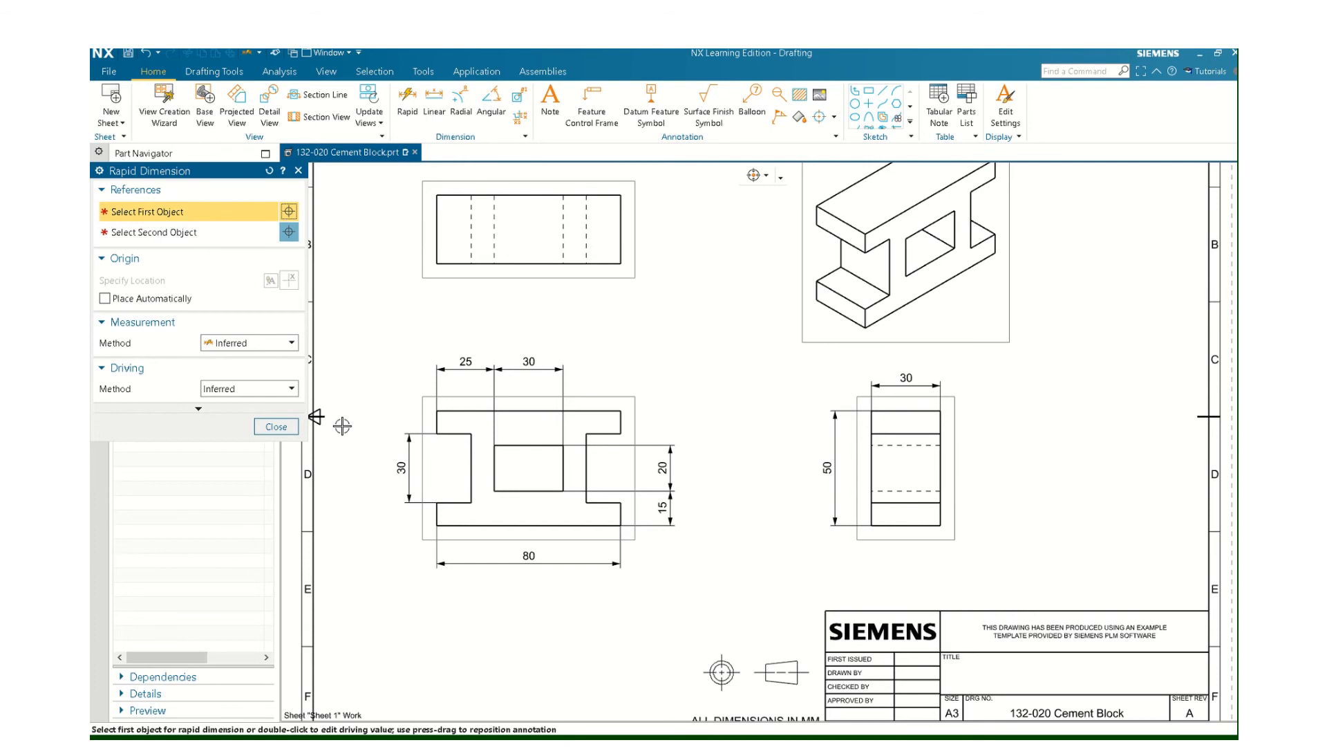
Dimension the bottom flange's thickness at the front view's lower left, in line with the flange gap dimension.
{"action": "left_click", "coordinate": [436, 524]}
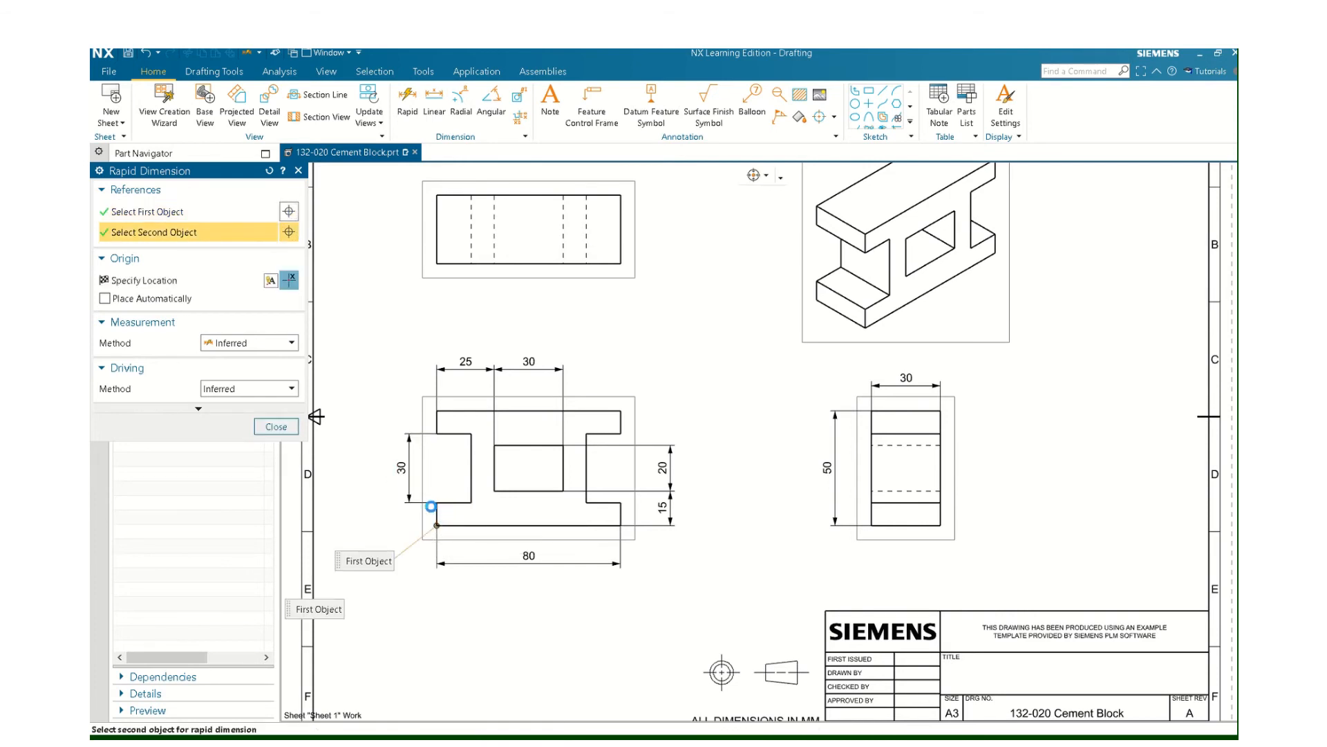
{"action": "left_click", "coordinate": [436, 502]}
{"action": "left_click", "coordinate": [410, 506]}
{"action": "scroll", "coordinate": [411, 508], "scroll_direction": "up", "scroll_amount": 5}
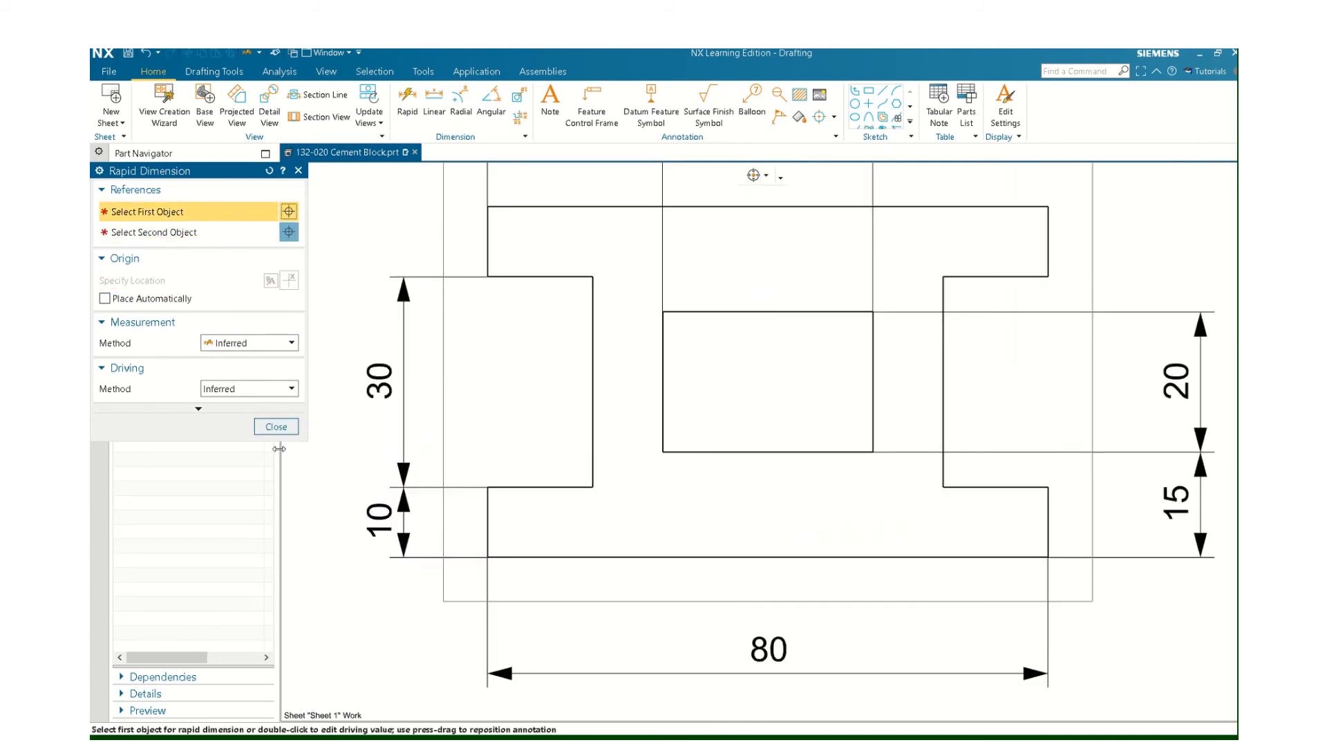
{"action": "left_click", "coordinate": [275, 427]}
{"action": "scroll", "coordinate": [462, 465], "scroll_direction": "up", "scroll_amount": 3}
{"action": "scroll", "coordinate": [578, 438], "scroll_direction": "down", "scroll_amount": 8}
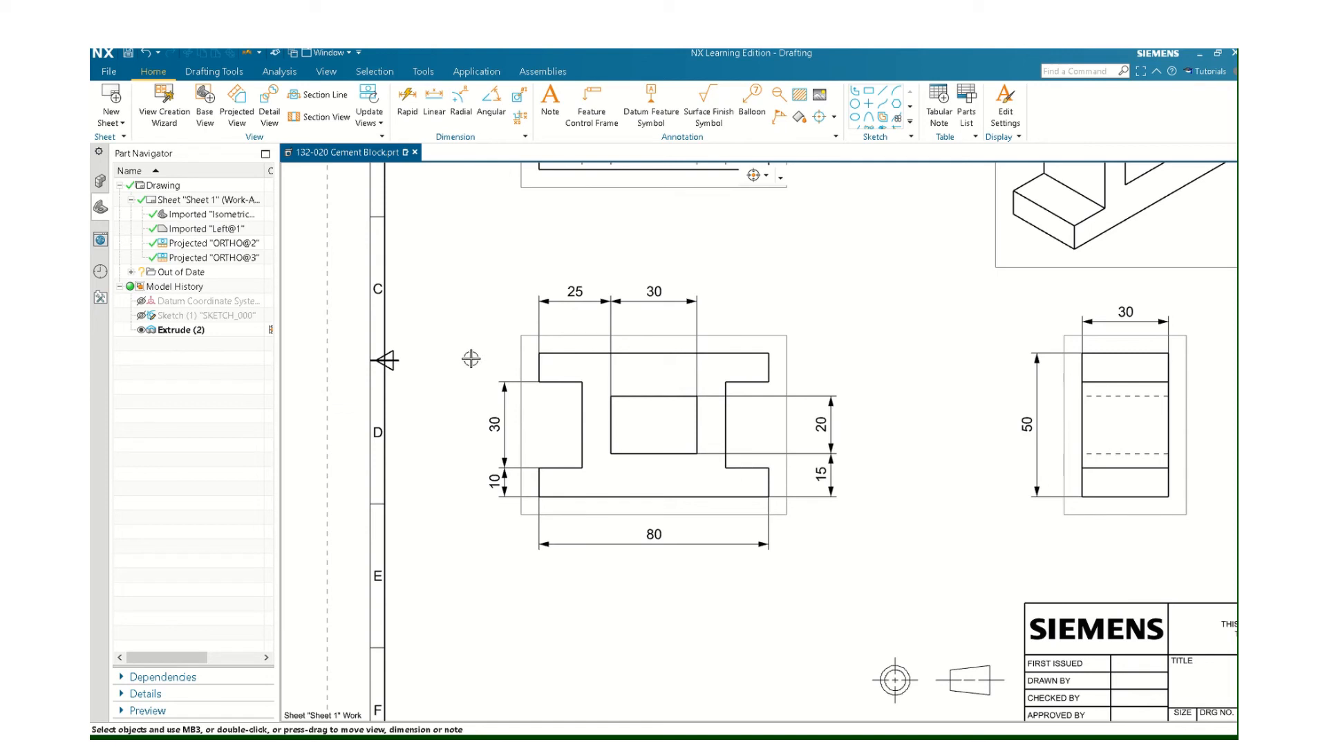
{"action": "scroll", "coordinate": [498, 366], "scroll_direction": "up", "scroll_amount": 1}
{"action": "scroll", "coordinate": [528, 376], "scroll_direction": "down", "scroll_amount": 1}
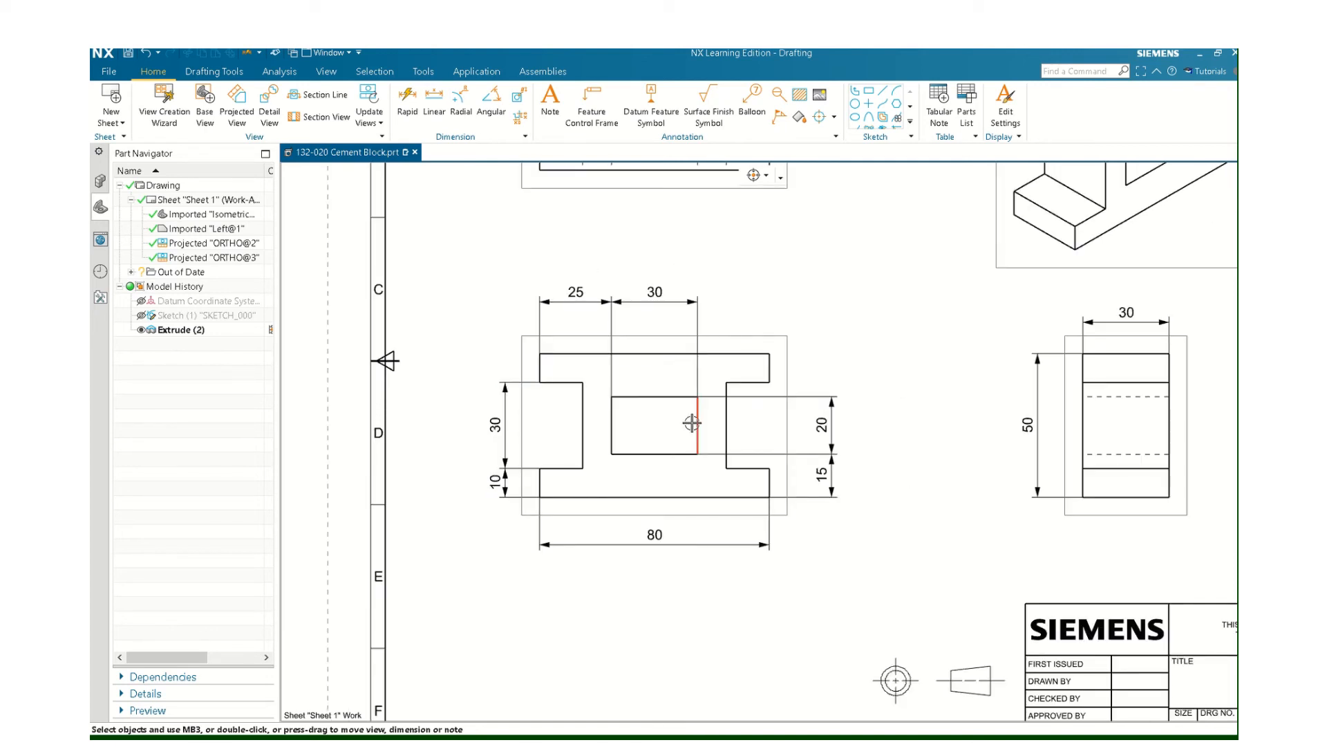
{"action": "scroll", "coordinate": [716, 445], "scroll_direction": "down", "scroll_amount": 3}
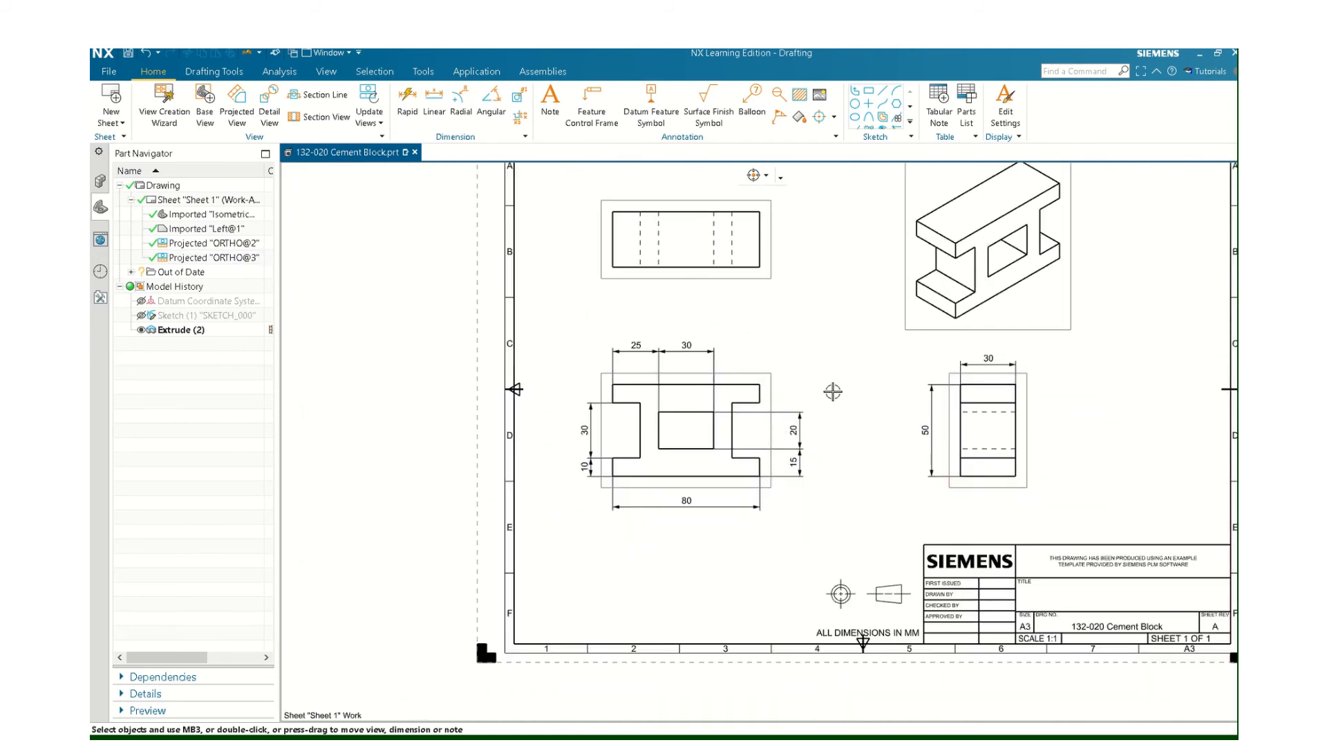
Save the part with its dimensioned drawing.
{"action": "left_click", "coordinate": [107, 72]}
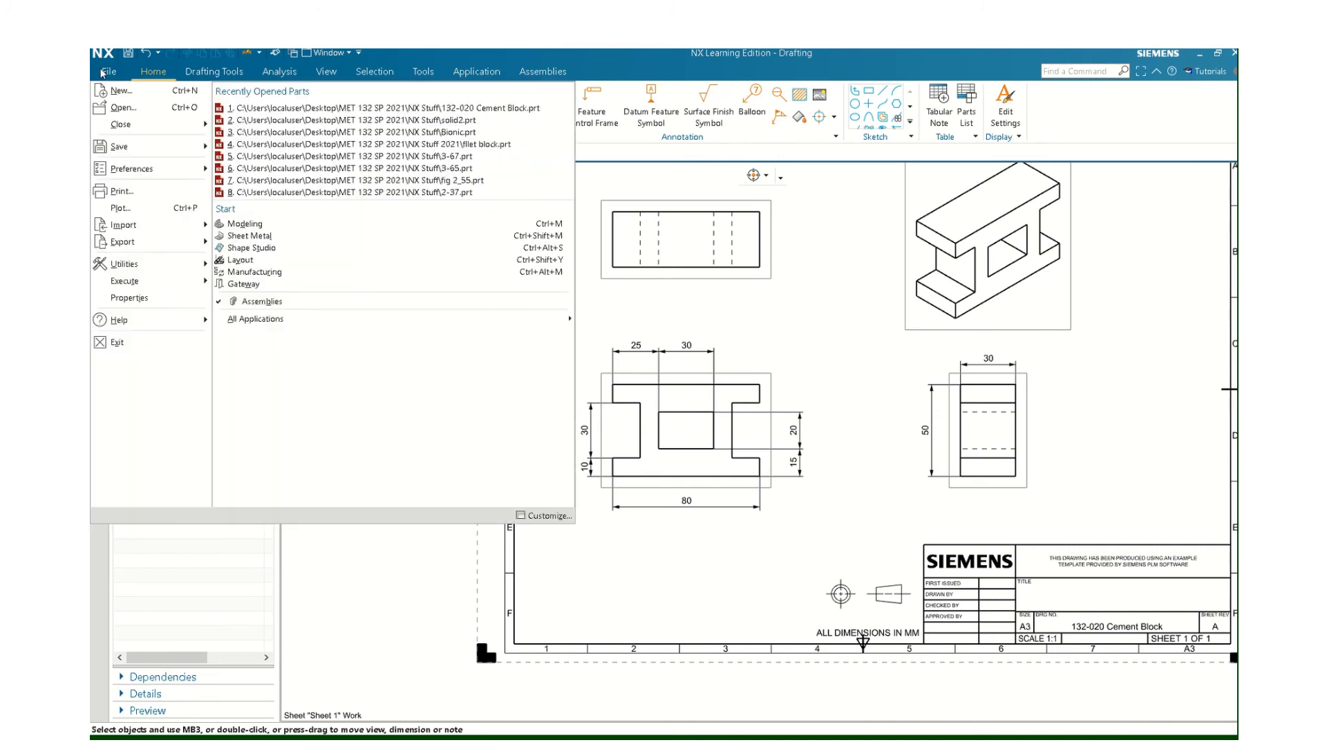
{"action": "mouse_move", "coordinate": [142, 151]}
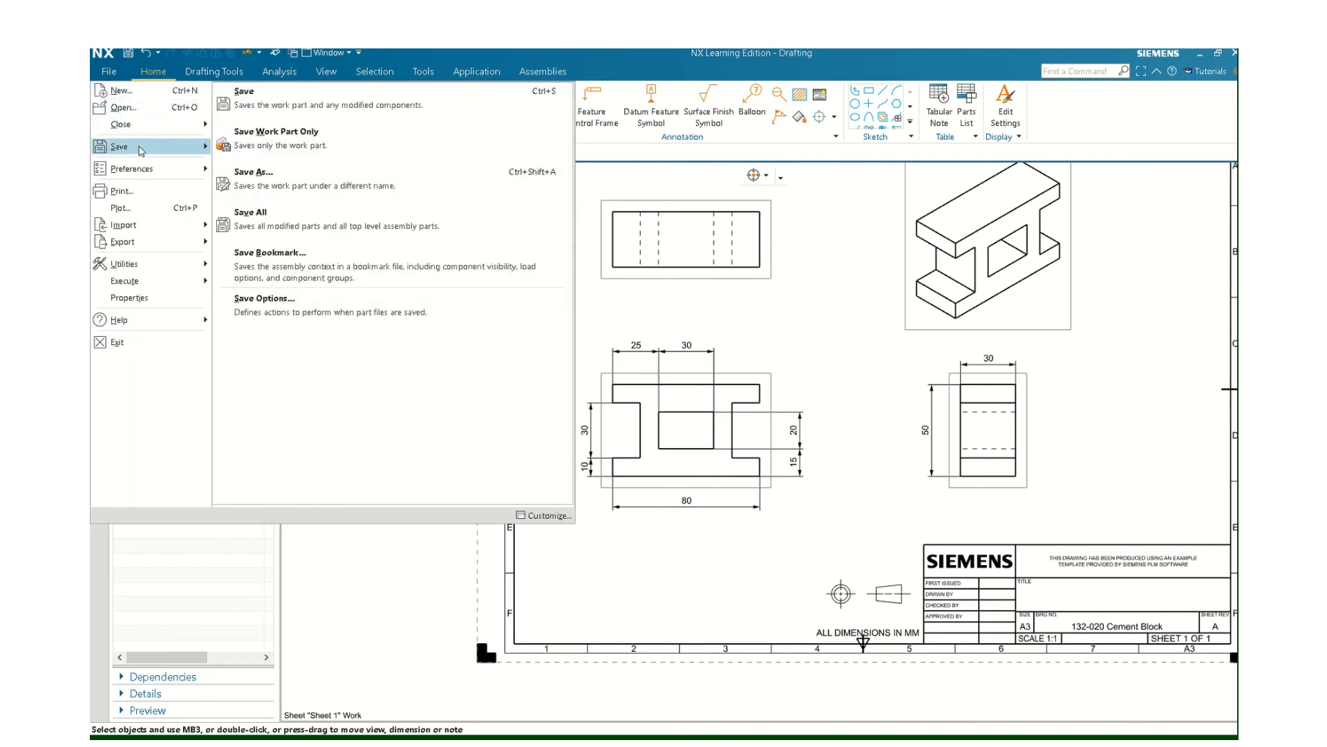
{"action": "left_click", "coordinate": [254, 102]}
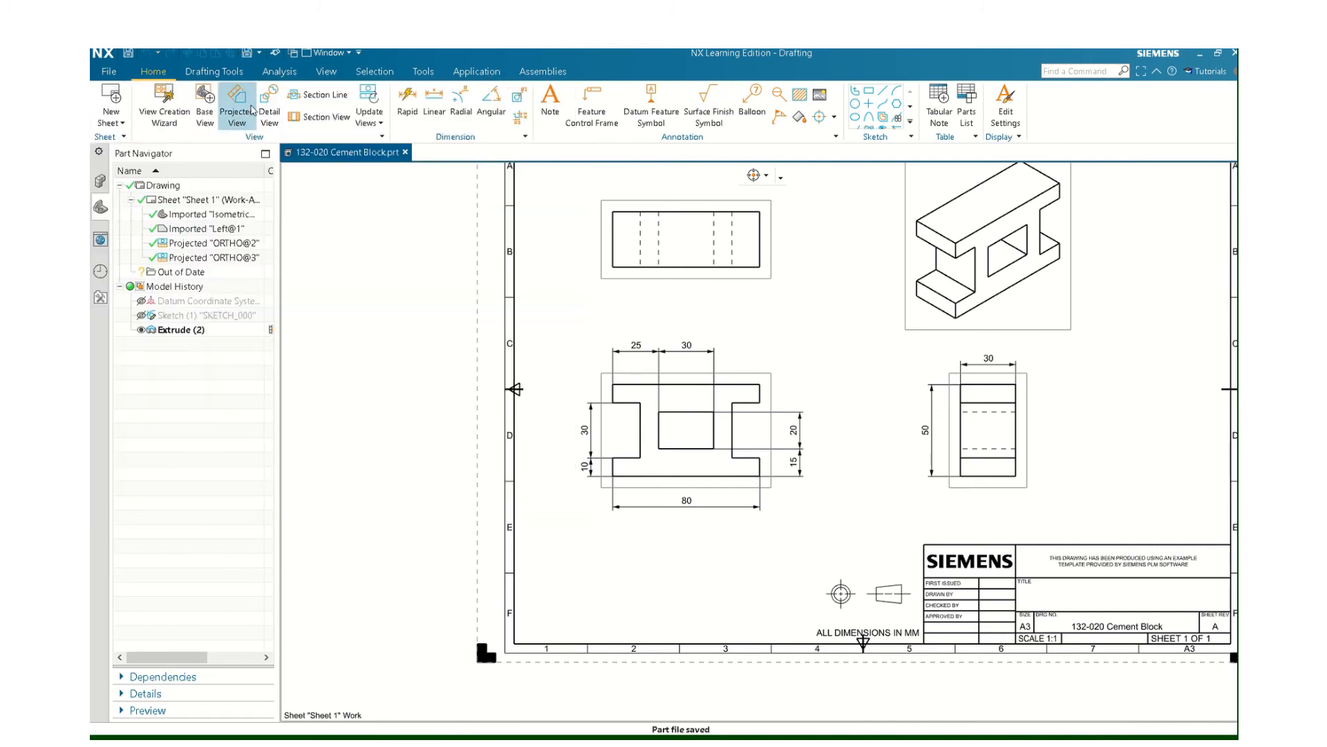
Place a note with the retained two-line text in the Title field of the drawing's title block.
{"action": "scroll", "coordinate": [765, 514], "scroll_direction": "up", "scroll_amount": 2}
{"action": "scroll", "coordinate": [788, 508], "scroll_direction": "down", "scroll_amount": 4}
{"action": "middle_click_drag", "start_coordinate": [861, 469], "coordinate": [686, 462]}
{"action": "scroll", "coordinate": [673, 441], "scroll_direction": "up", "scroll_amount": 1}
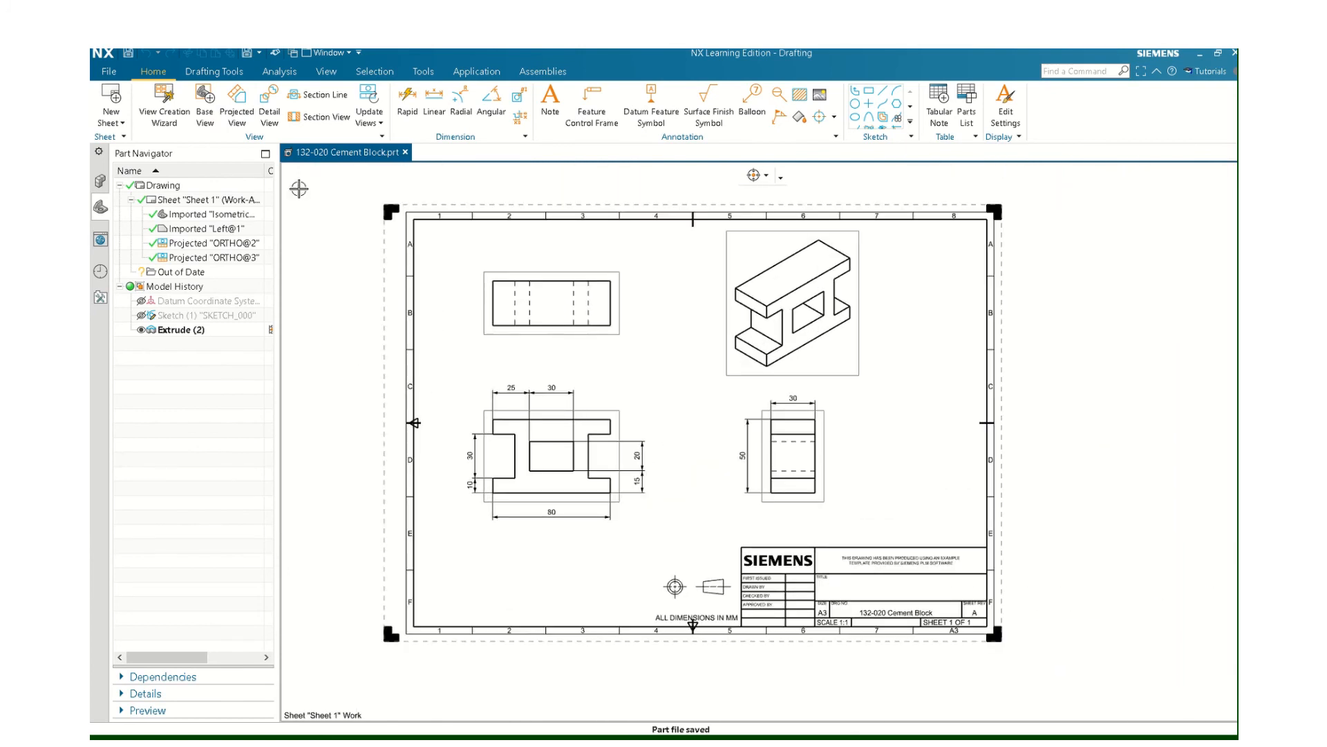
{"action": "left_click", "coordinate": [550, 100]}
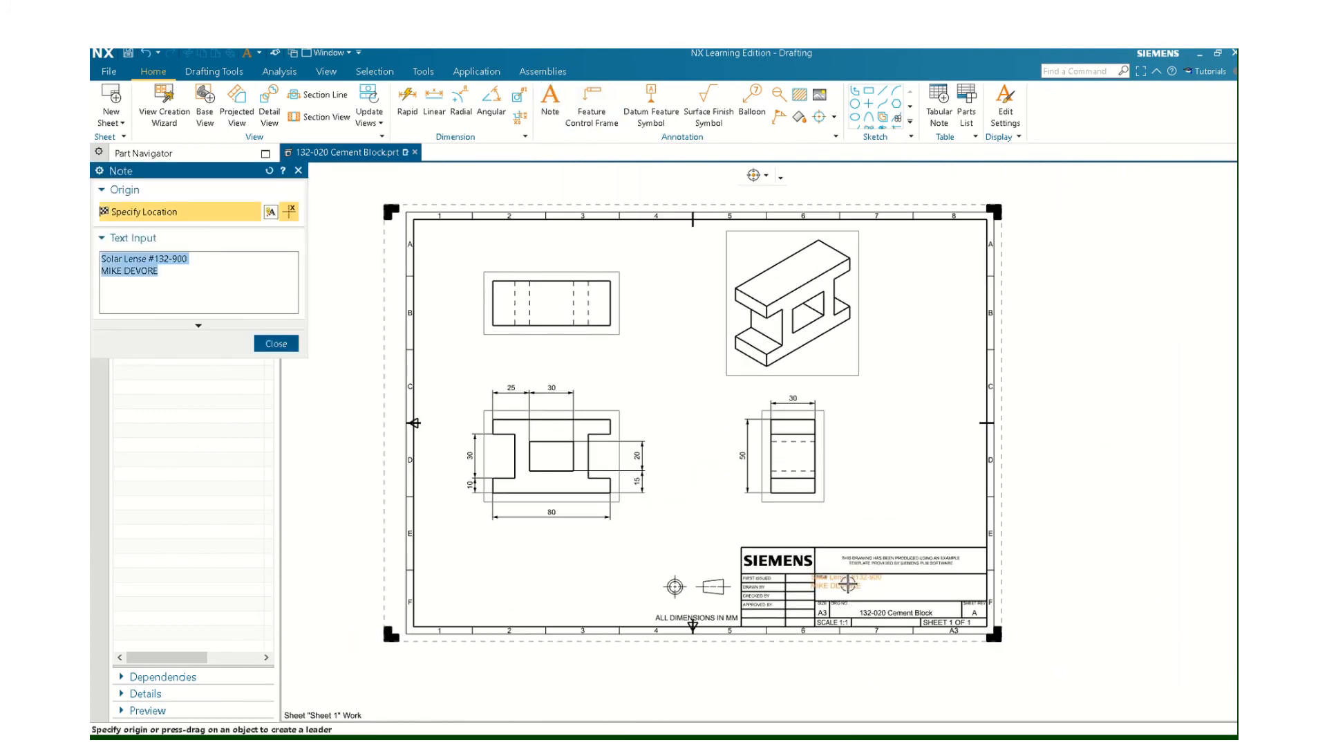
{"action": "left_click", "coordinate": [876, 587]}
{"action": "left_click", "coordinate": [206, 258]}
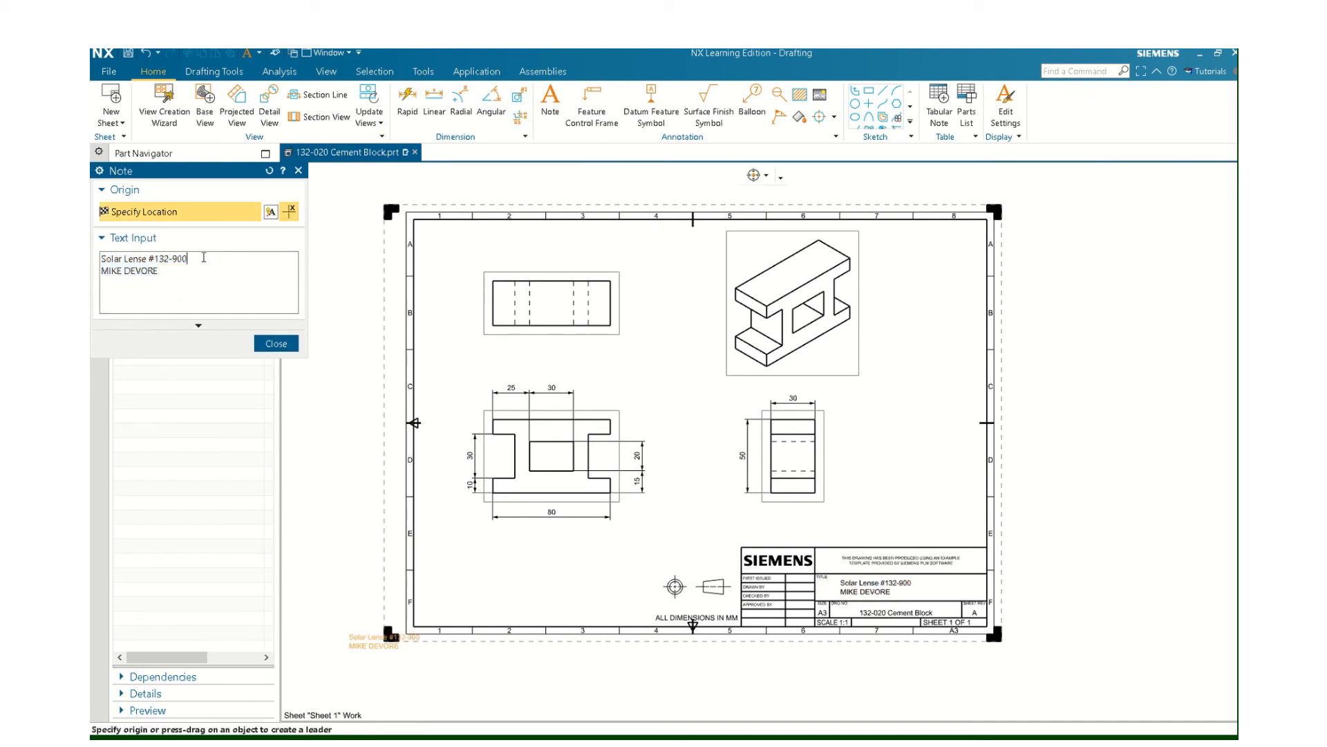
{"action": "key", "text": "BackSpace"}
{"action": "key", "text": "BackSpace"}
{"action": "key", "text": "BackSpace"}
{"action": "key", "text": "BackSpace"}
{"action": "key", "text": "BackSpace"}
{"action": "key", "text": "BackSpace"}
{"action": "key", "text": "BackSpace"}
{"action": "key", "text": "BackSpace"}
{"action": "key", "text": "BackSpace"}
{"action": "key", "text": "BackSpace"}
{"action": "key", "text": "BackSpace"}
{"action": "type", "text": "men"}
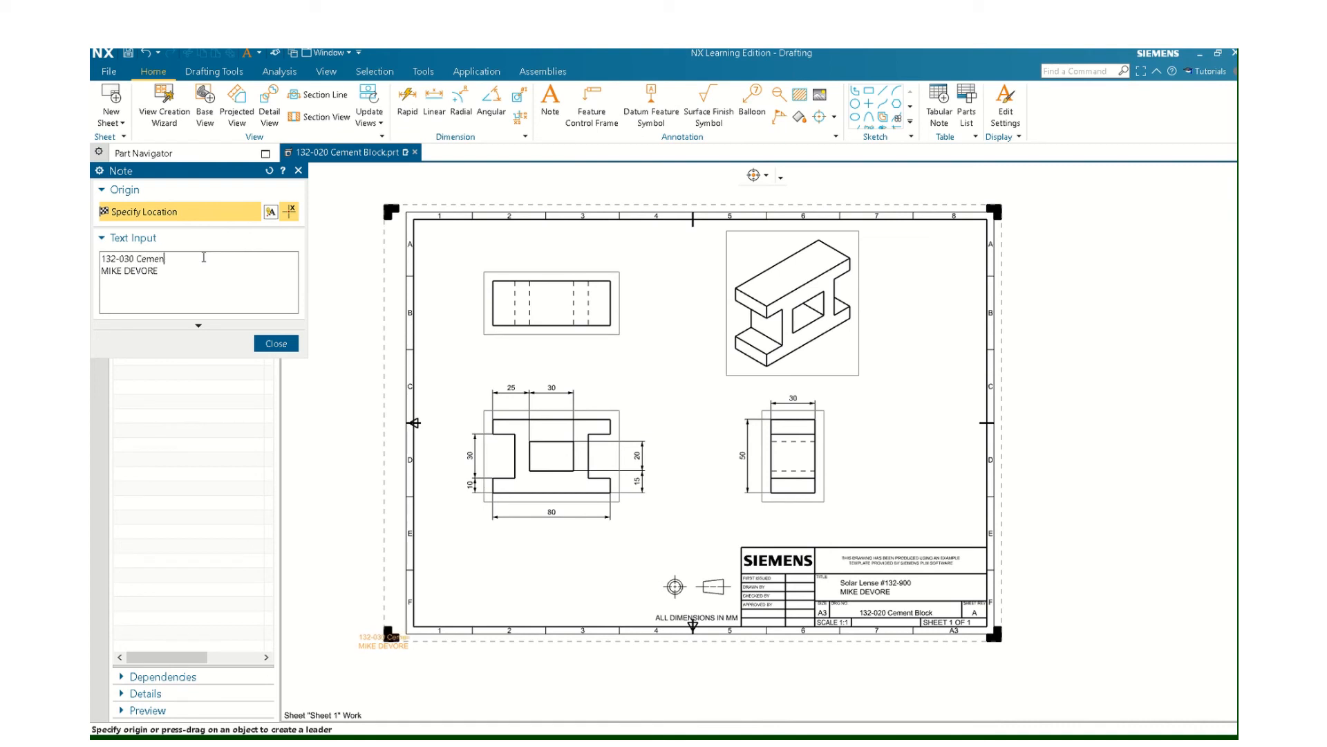
{"action": "type", "text": "t Block"}
{"action": "left_click", "coordinate": [276, 344]}
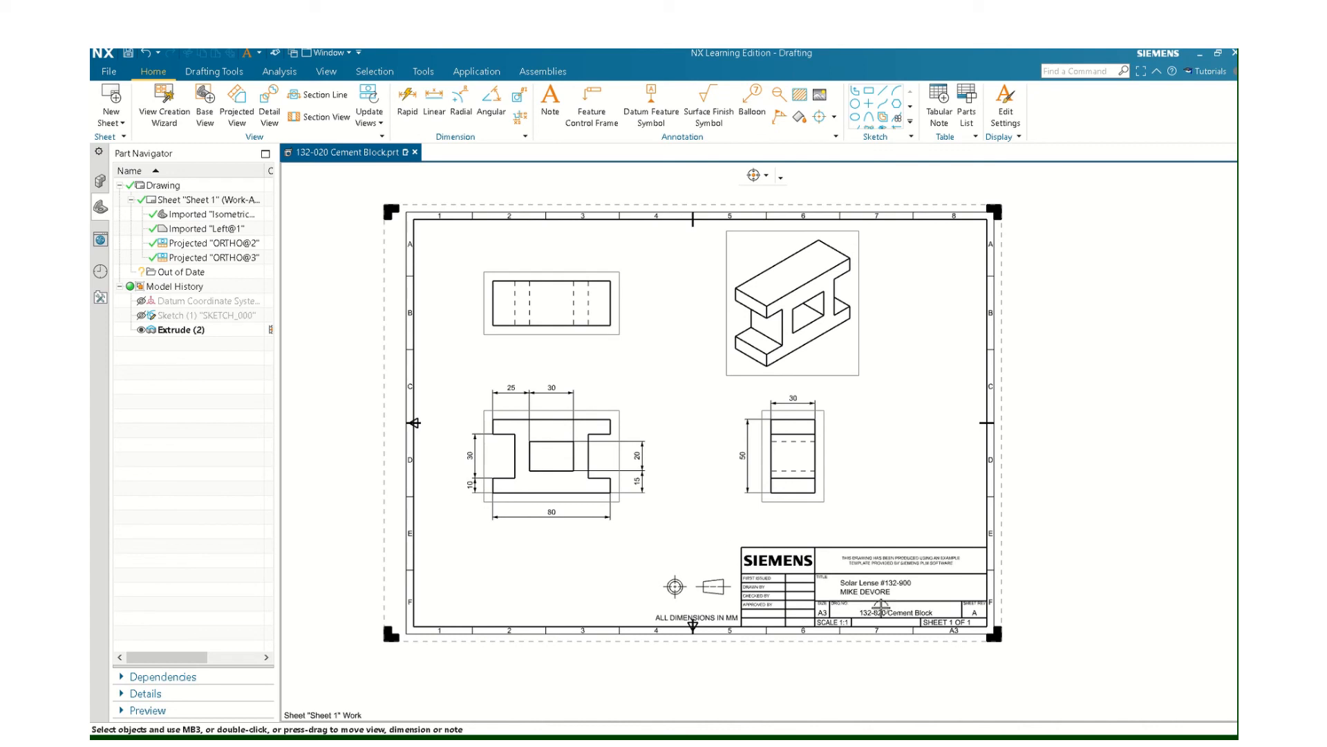
Change the first line of the title block note to "Pg 2-37, Fig 2-50", keeping the name line below it.
{"action": "double_click", "coordinate": [864, 587]}
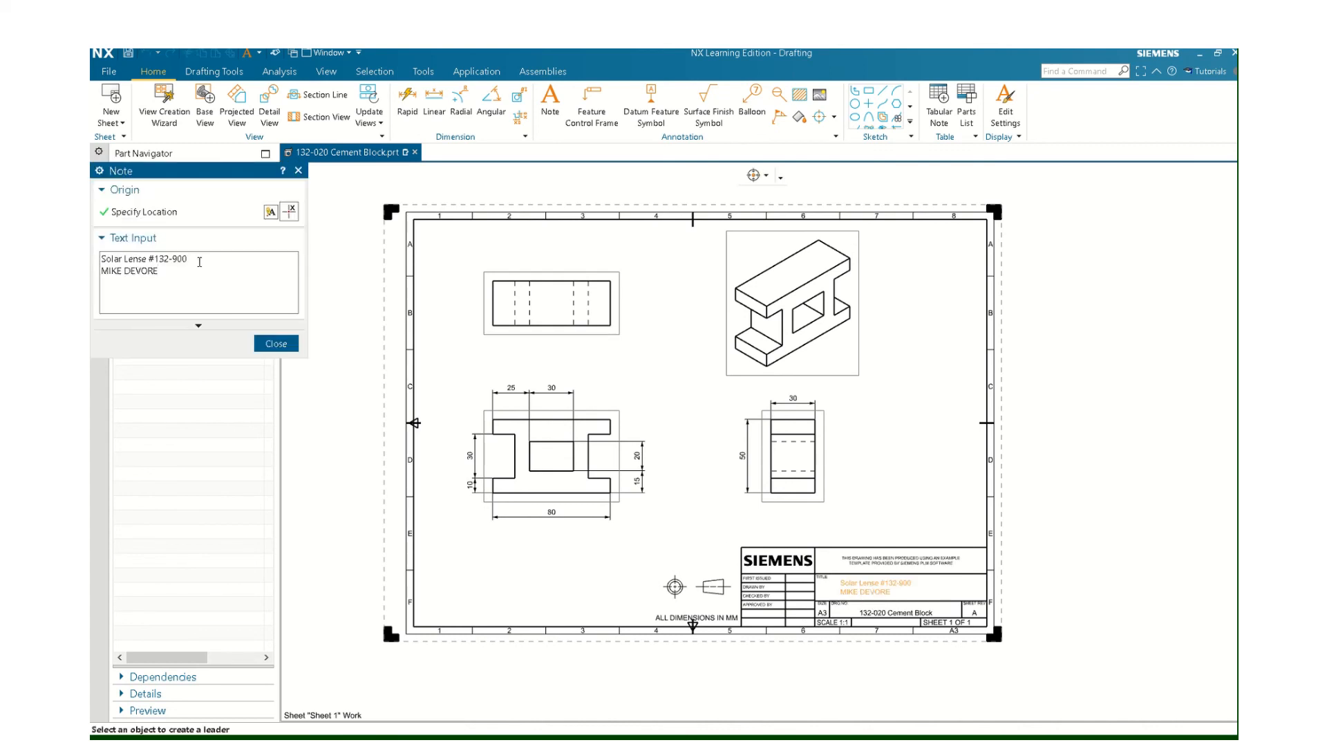
{"action": "key", "text": "BackSpace"}
{"action": "key", "text": "BackSpace"}
{"action": "key", "text": "BackSpace"}
{"action": "key", "text": "BackSpace"}
{"action": "key", "text": "BackSpace"}
{"action": "key", "text": "BackSpace"}
{"action": "key", "text": "BackSpace"}
{"action": "key", "text": "BackSpace"}
{"action": "key", "text": "BackSpace"}
{"action": "key", "text": "BackSpace"}
{"action": "key", "text": "BackSpace"}
{"action": "key", "text": "BackSpace"}
{"action": "key", "text": "BackSpace"}
{"action": "key", "text": "BackSpace"}
{"action": "key", "text": "BackSpace"}
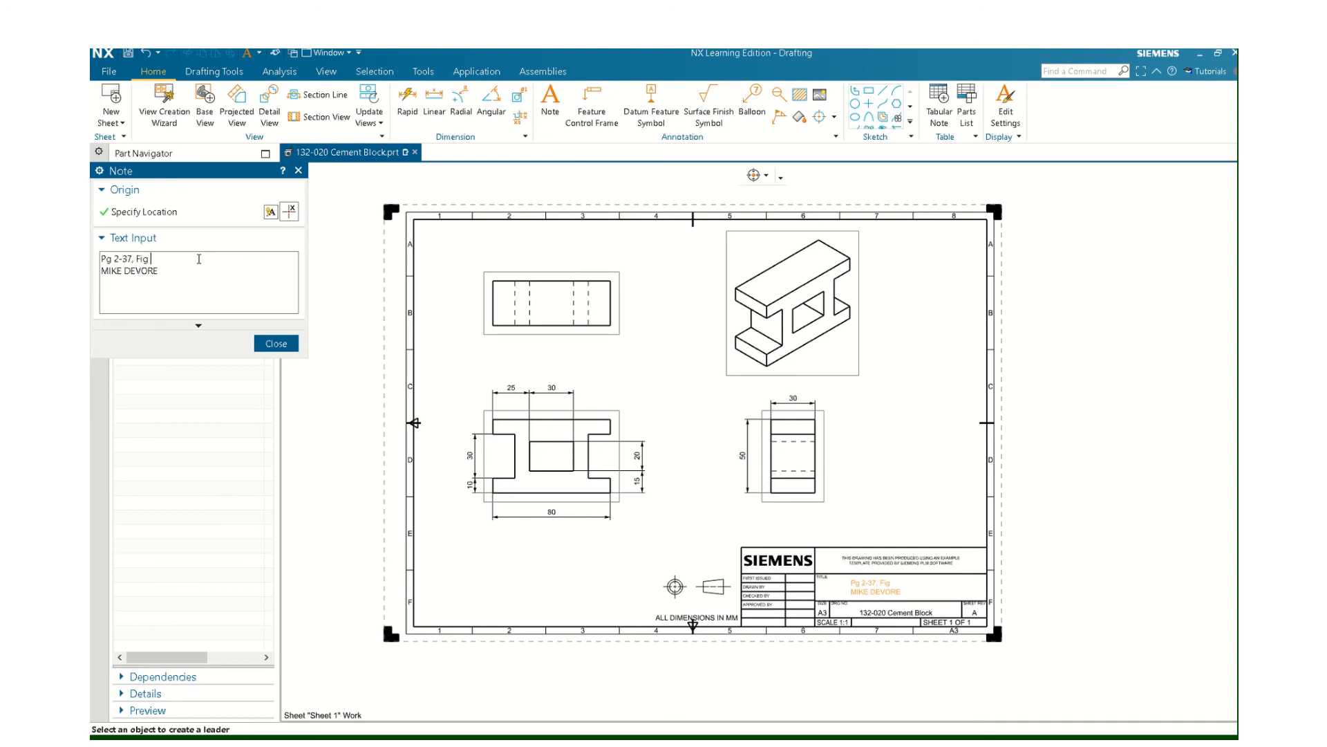
{"action": "type", "text": "-50"}
{"action": "left_click", "coordinate": [275, 344]}
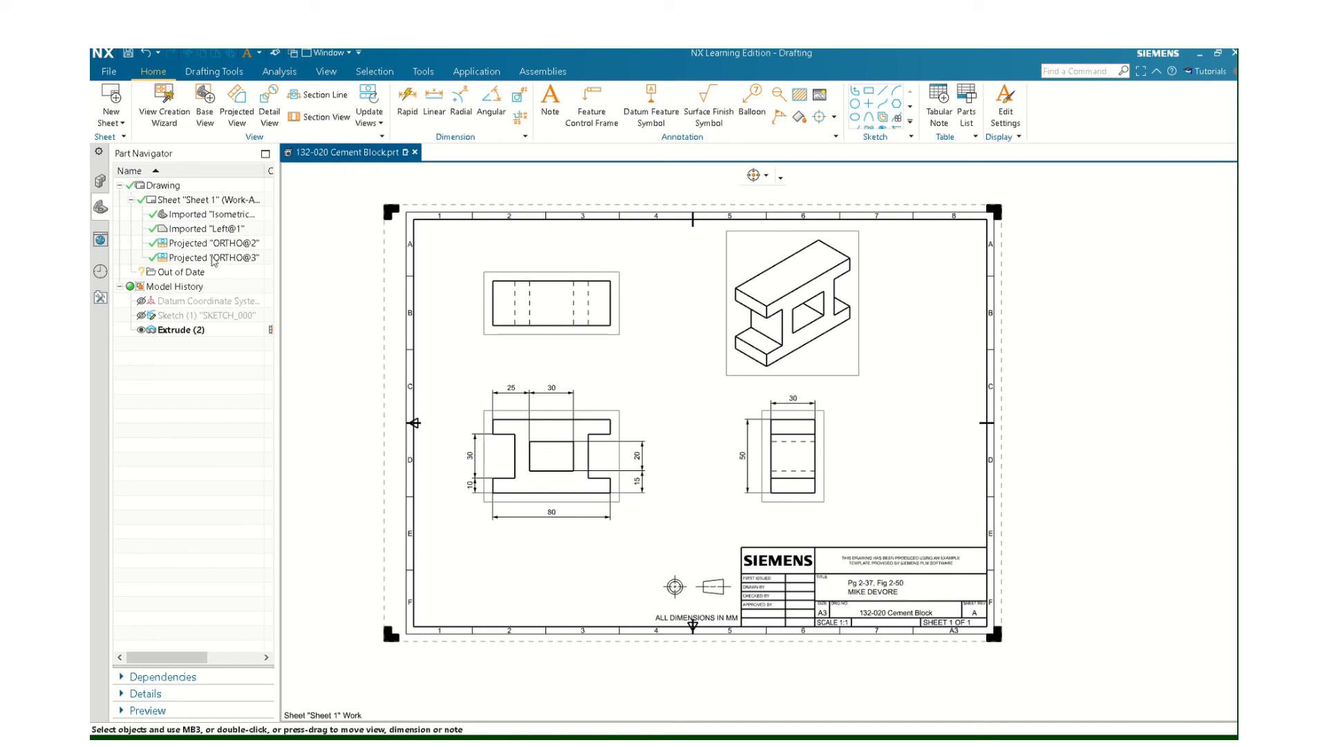
Save the part with the updated title block note.
{"action": "left_click", "coordinate": [108, 71]}
{"action": "mouse_move", "coordinate": [133, 146]}
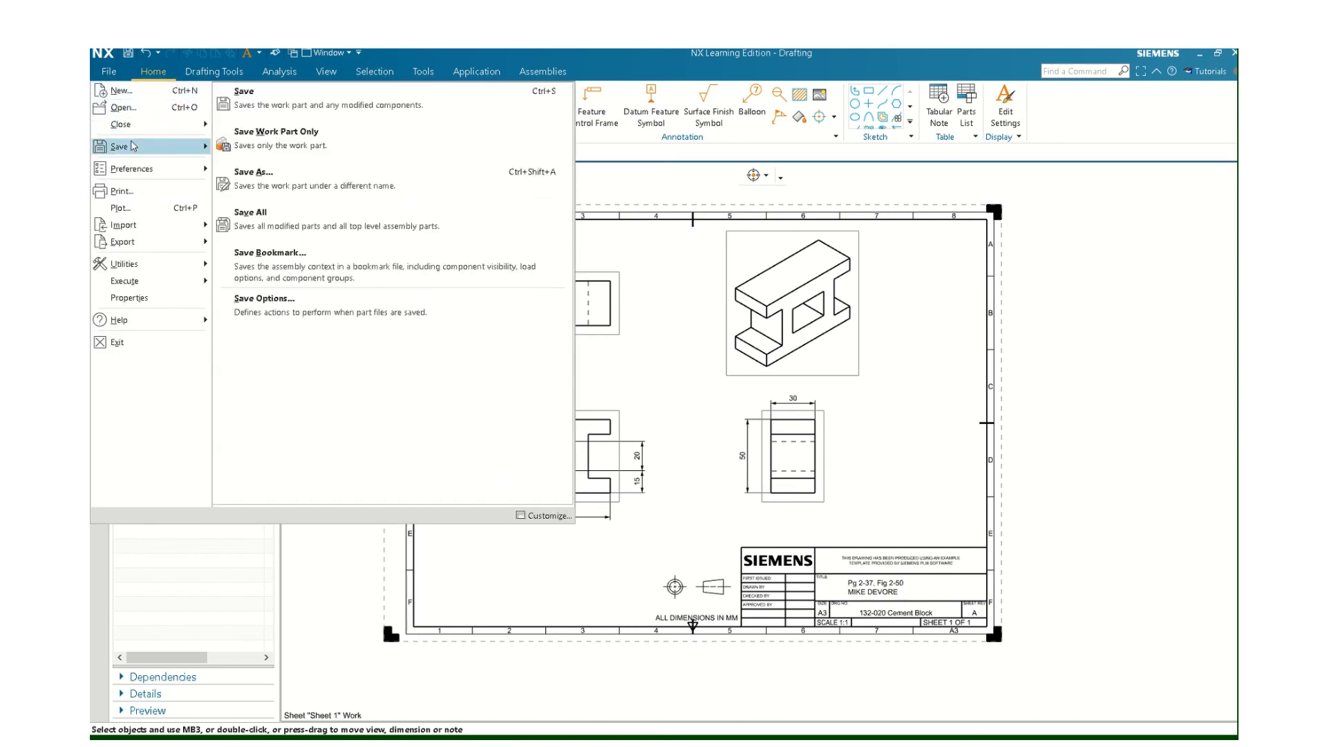
{"action": "left_click", "coordinate": [242, 105]}
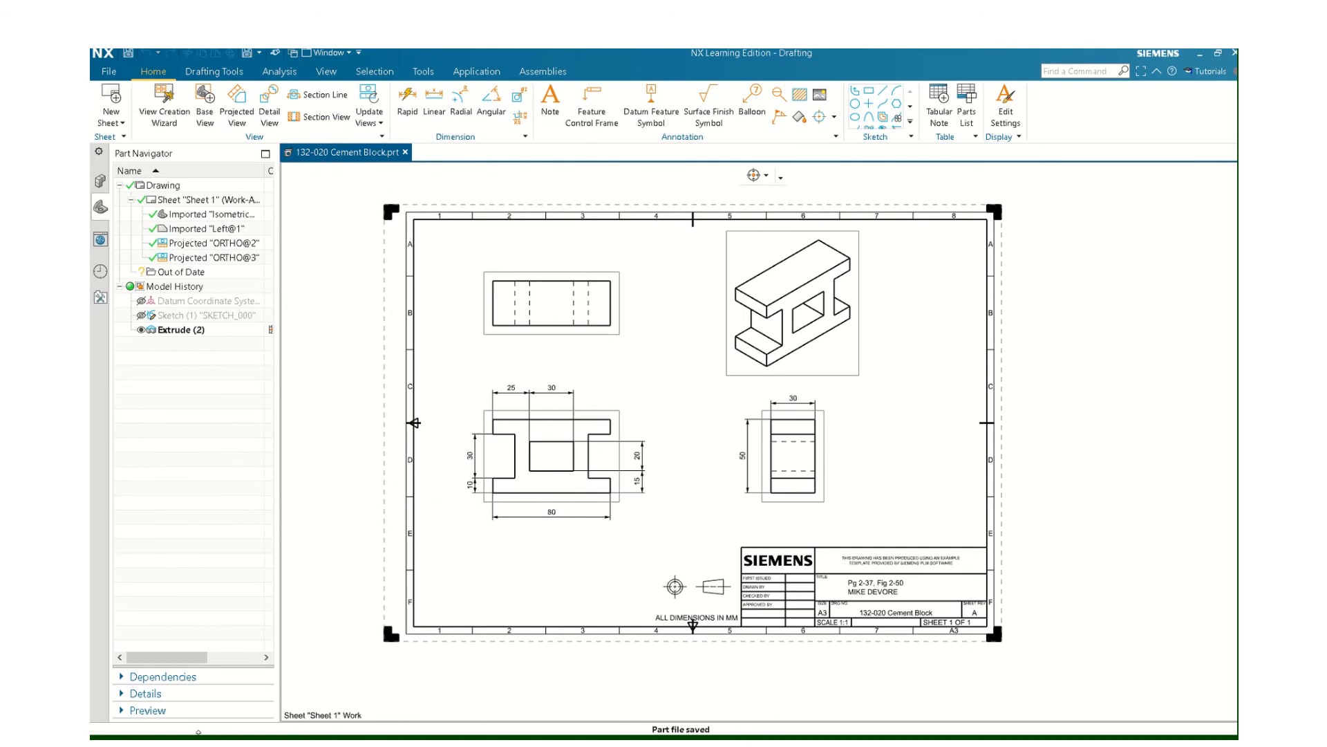
Search the computer for the Snip & Sketch app and launch it.
{"action": "key", "text": "super"}
{"action": "type", "text": "snip"}
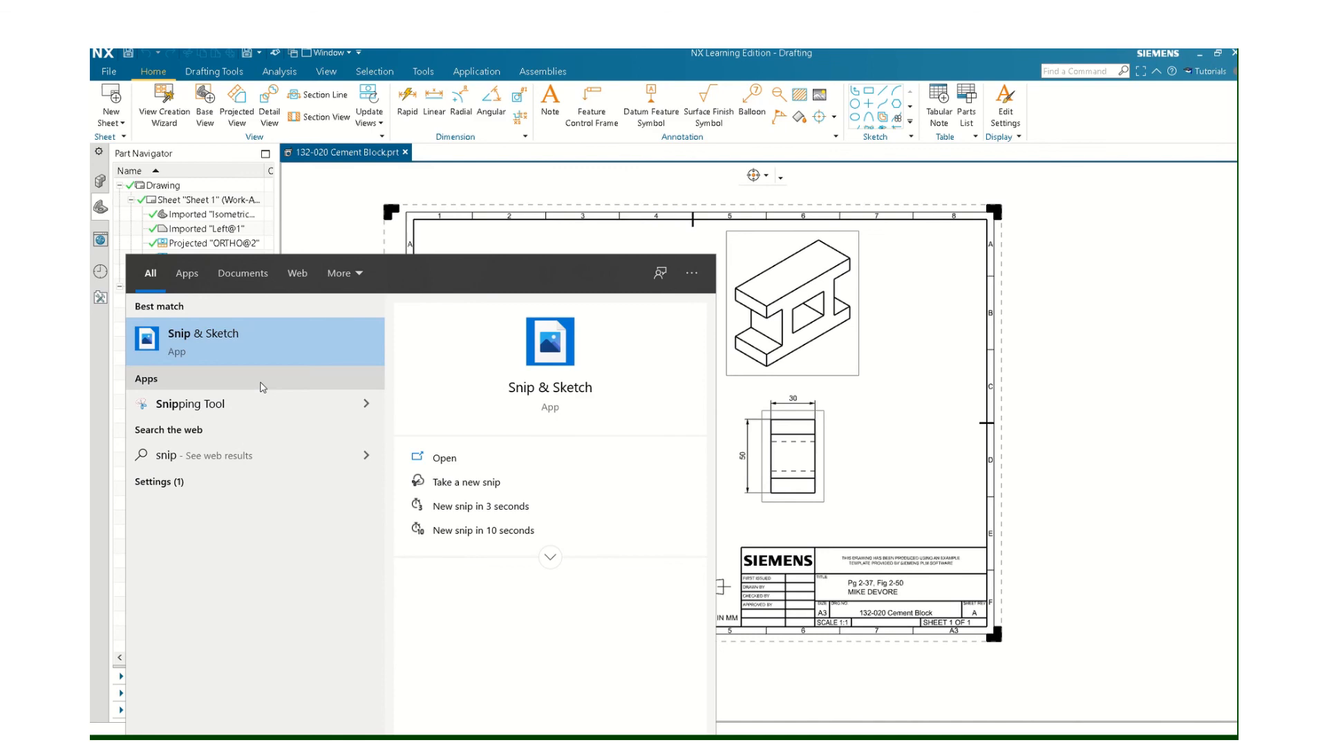
{"action": "left_click", "coordinate": [228, 340]}
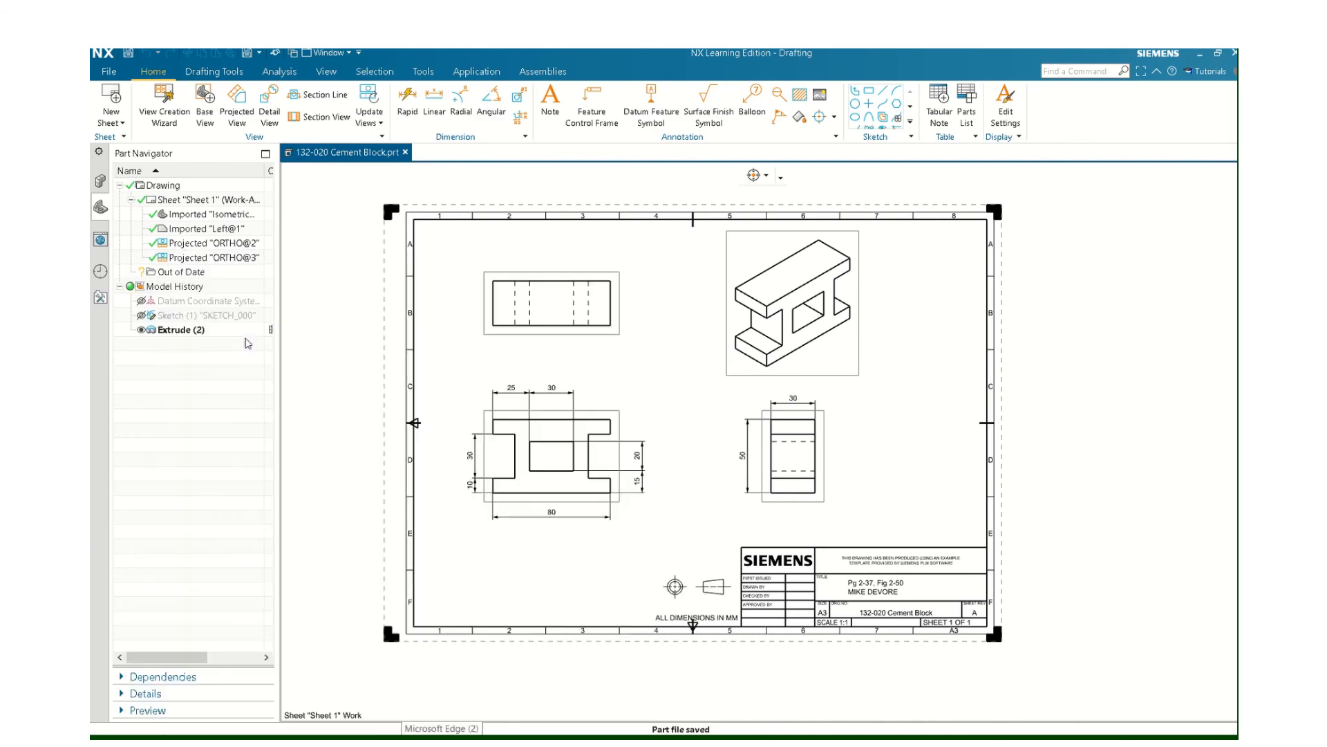
Capture a rectangular snip of the whole drawing sheet, from its upper-left to its lower-right corner.
{"action": "left_click", "coordinate": [349, 150]}
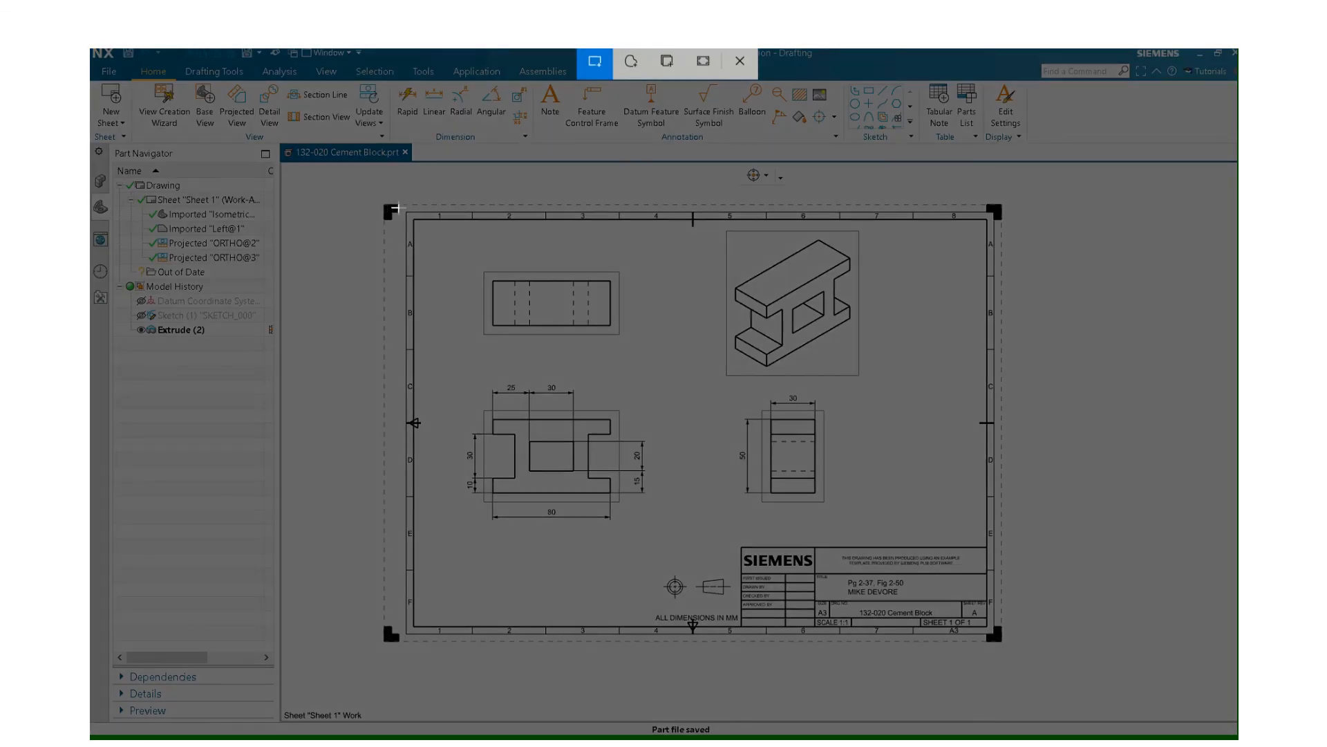
{"action": "left_click_drag", "start_coordinate": [396, 207], "coordinate": [994, 635]}
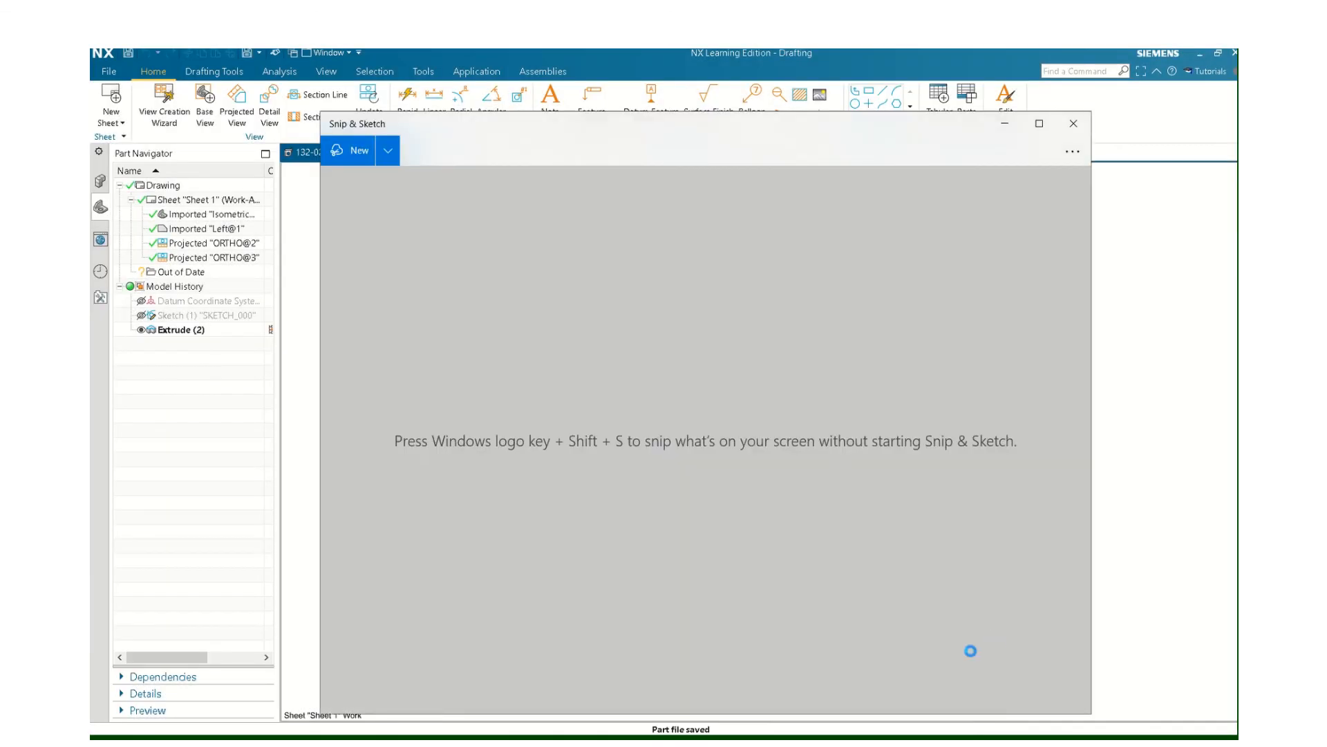
Switch to Word by searching the computer for it, and create a blank document.
{"action": "key", "text": "super+s"}
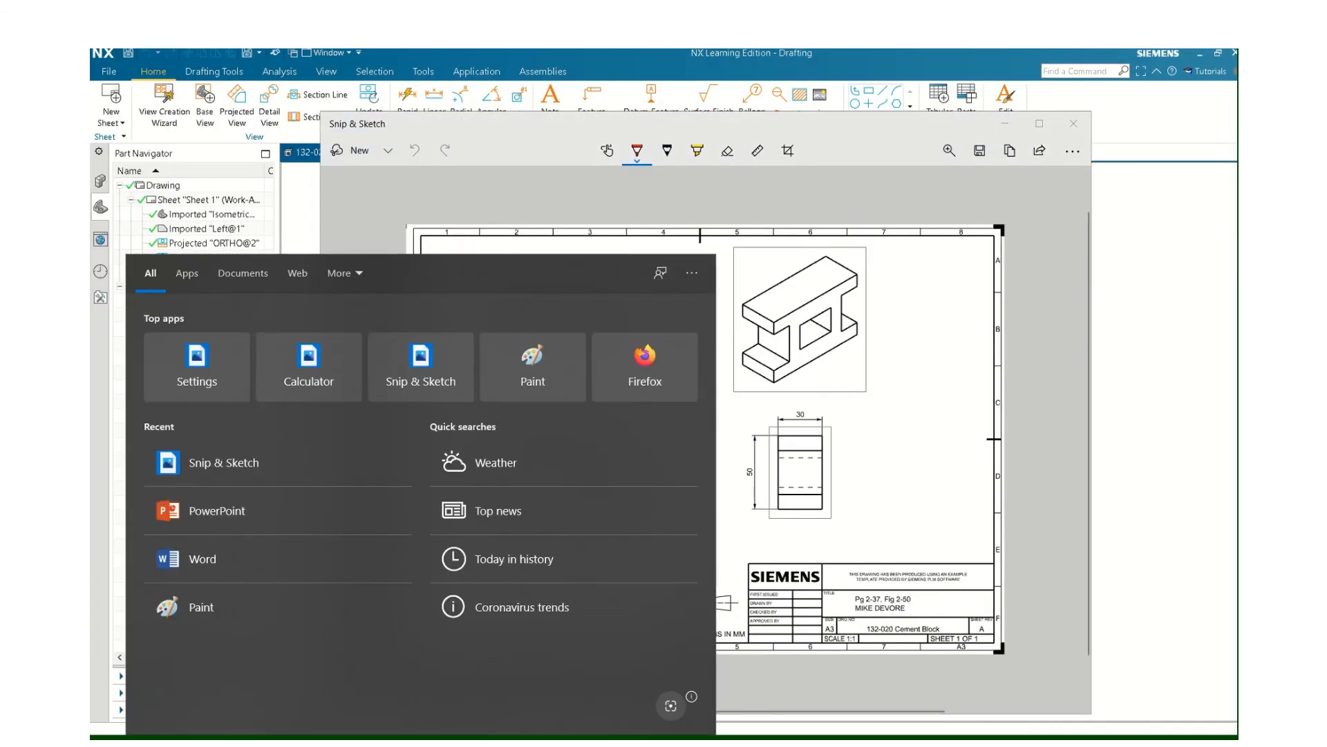
{"action": "type", "text": "word"}
{"action": "key", "text": "Return"}
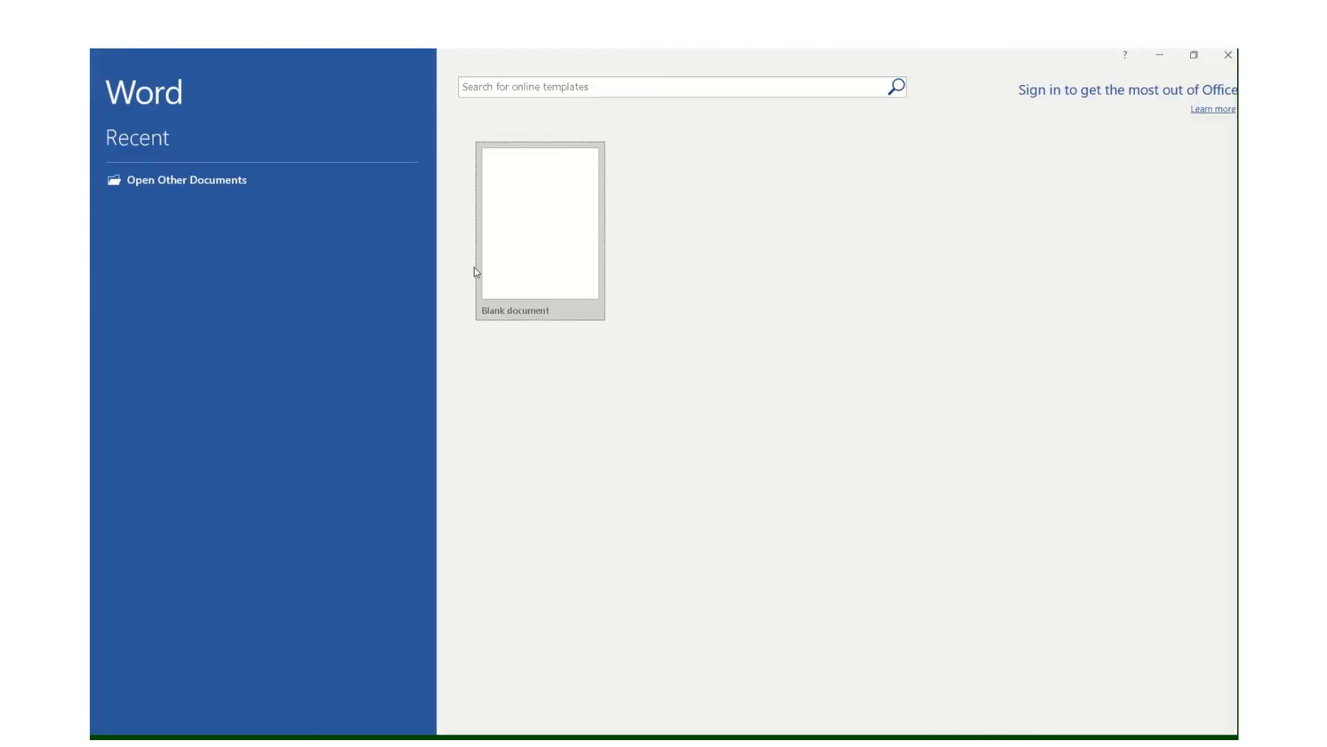
{"action": "left_click", "coordinate": [513, 239]}
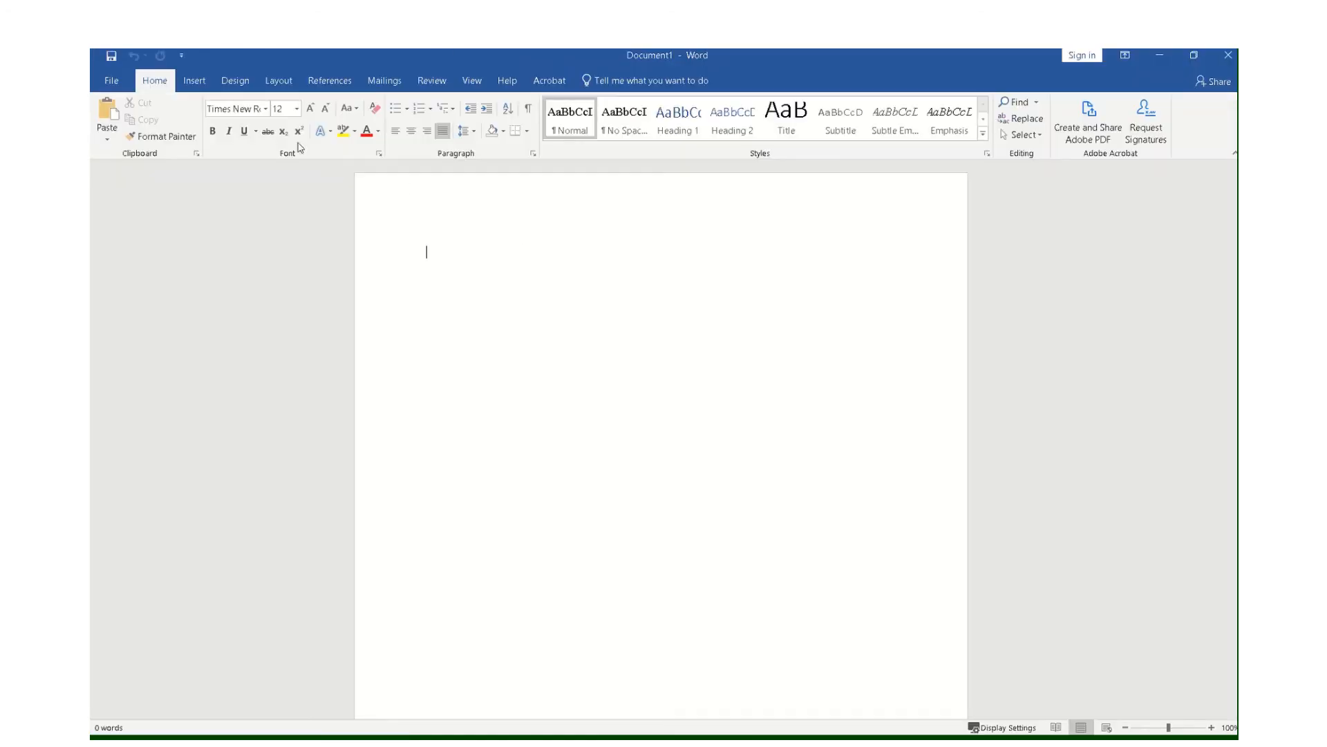
Set the blank document's page orientation to Landscape and paste the captured drawing into it.
{"action": "left_click", "coordinate": [279, 80]}
{"action": "left_click", "coordinate": [151, 119]}
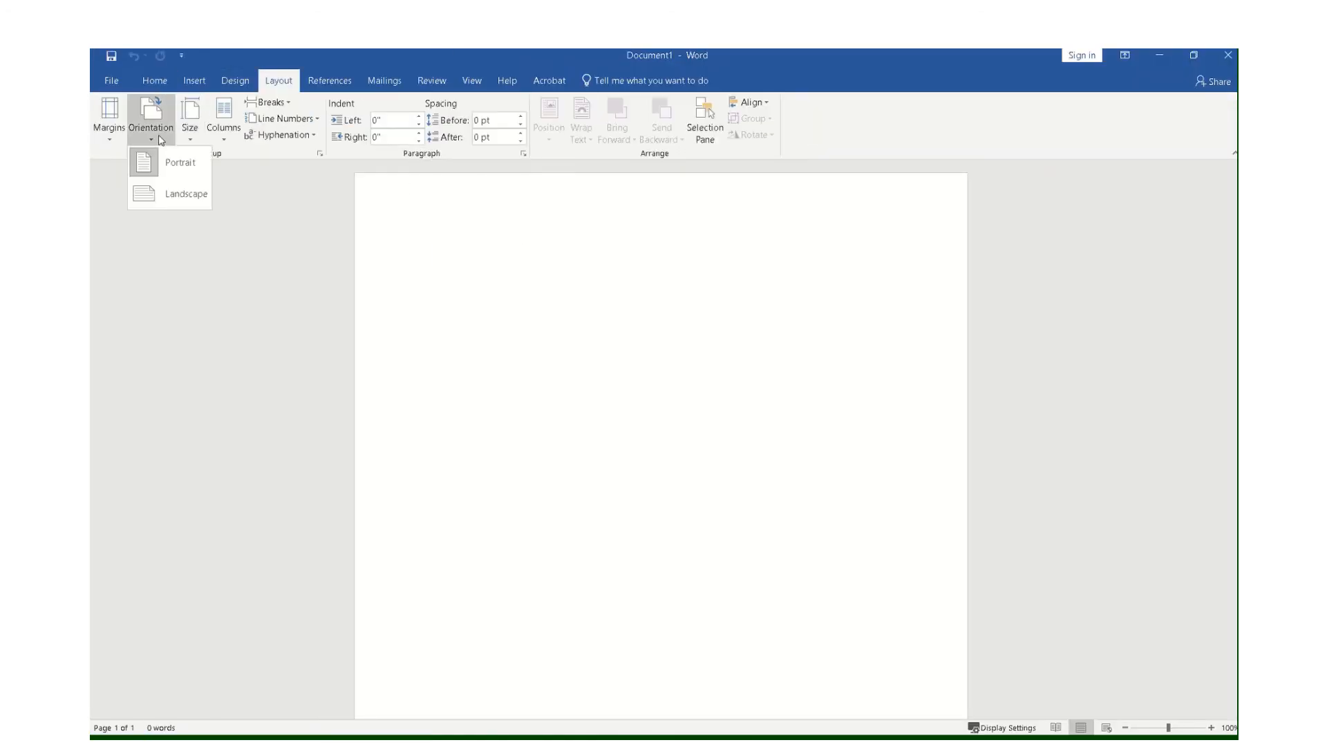
{"action": "left_click", "coordinate": [177, 172]}
{"action": "right_click", "coordinate": [533, 309]}
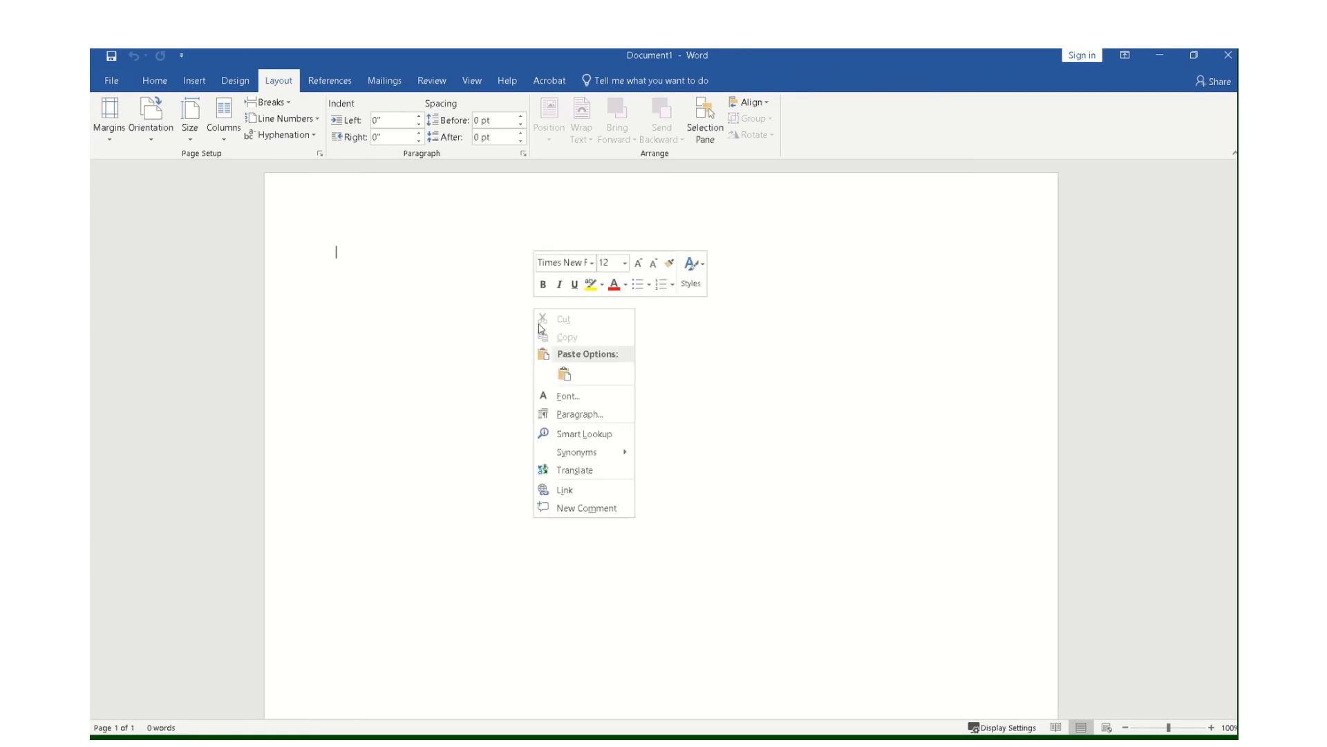
{"action": "left_click", "coordinate": [543, 370]}
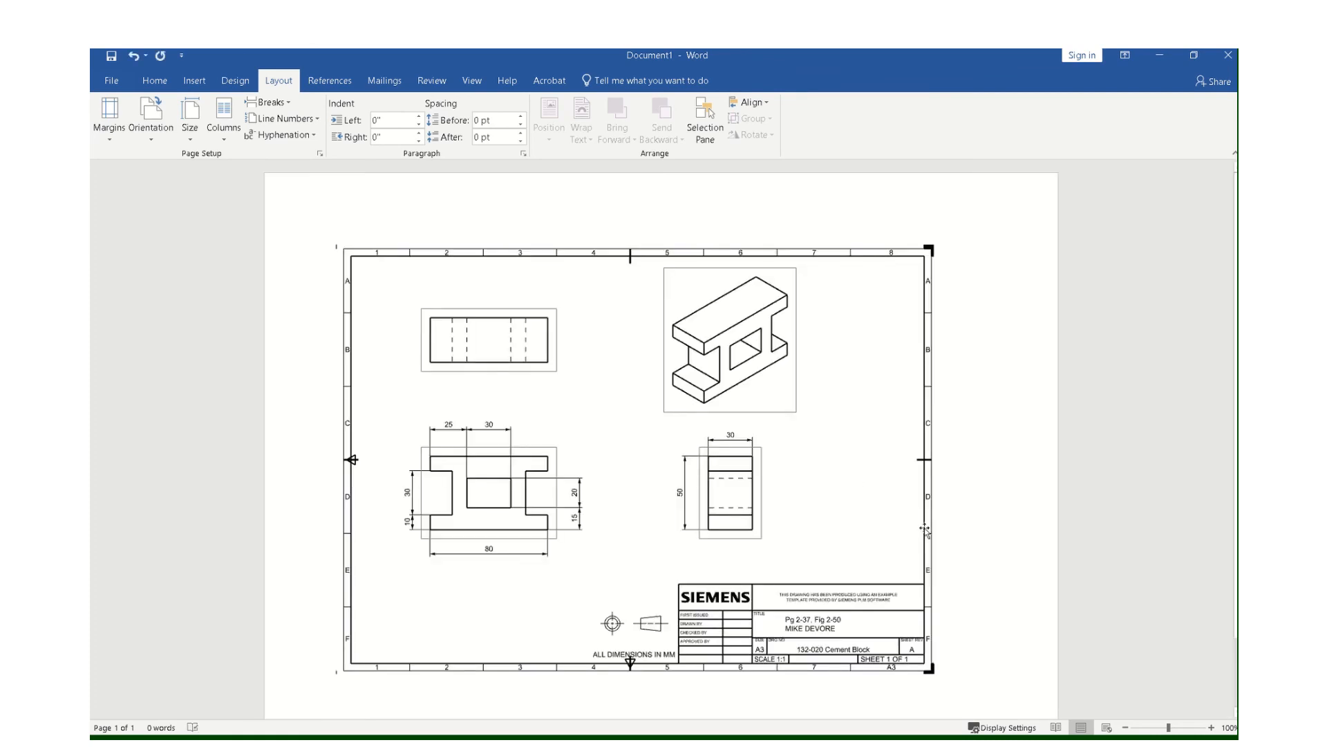
Enlarge the pasted drawing picture proportionally to fill the width between the page margins, and deselect it.
{"action": "left_click", "coordinate": [926, 570]}
{"action": "left_click_drag", "start_coordinate": [936, 602], "coordinate": [976, 638]}
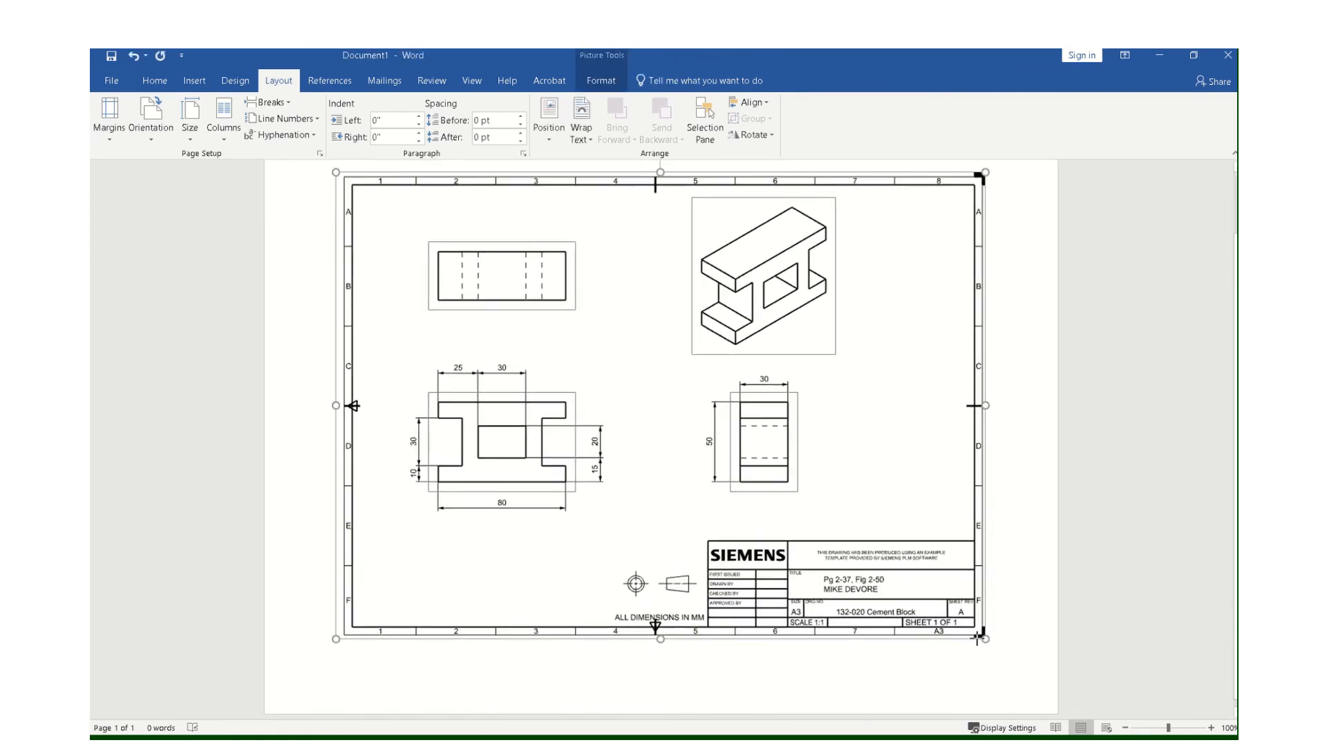
{"action": "left_click", "coordinate": [1028, 610]}
{"action": "scroll", "coordinate": [625, 365], "scroll_direction": "up", "scroll_amount": 2}
{"action": "scroll", "coordinate": [558, 307], "scroll_direction": "down", "scroll_amount": 2}
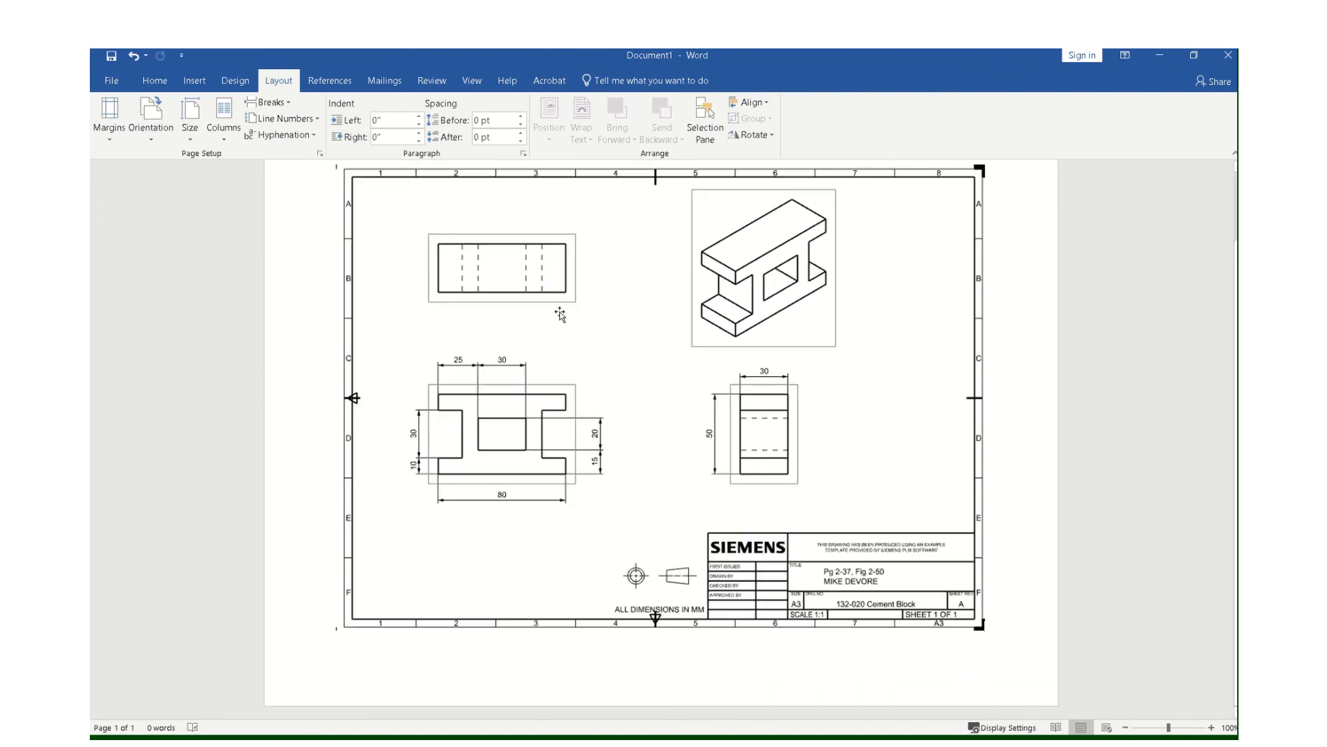
{"action": "left_click", "coordinate": [113, 82]}
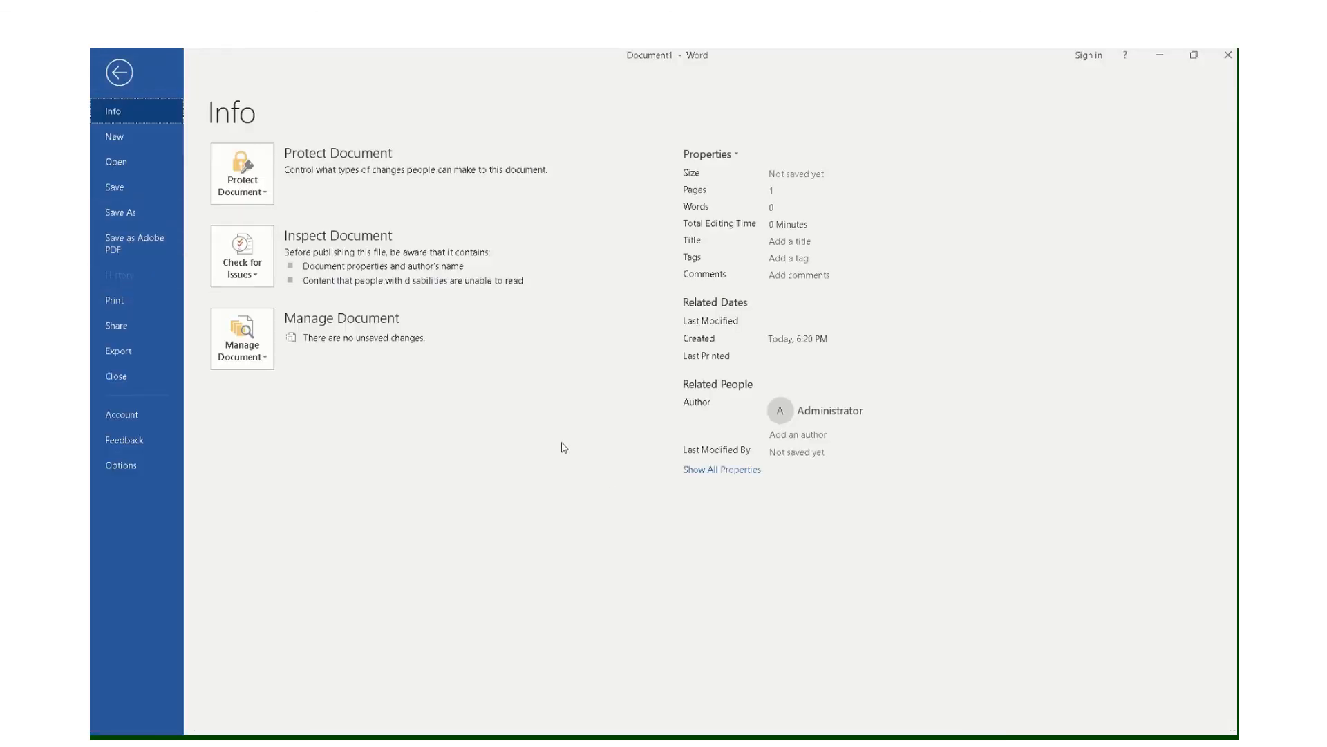
{"action": "key", "text": "Escape"}
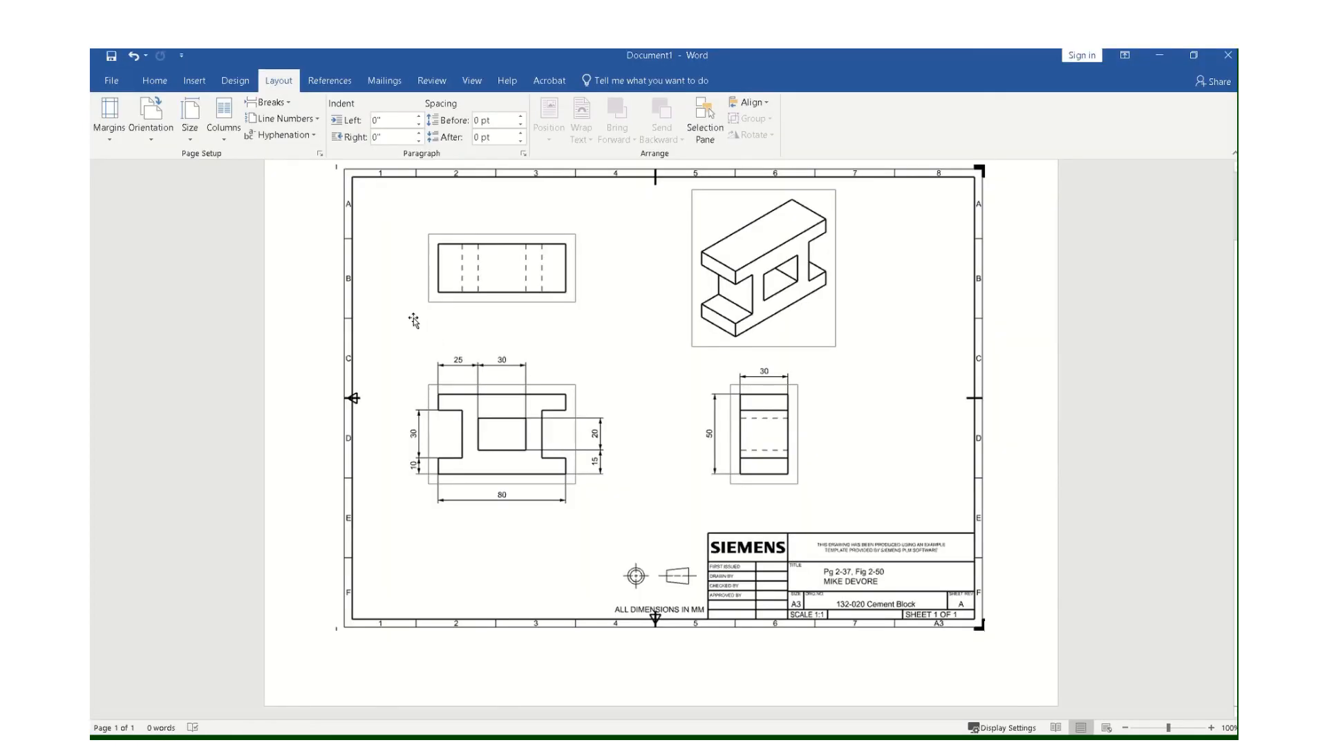